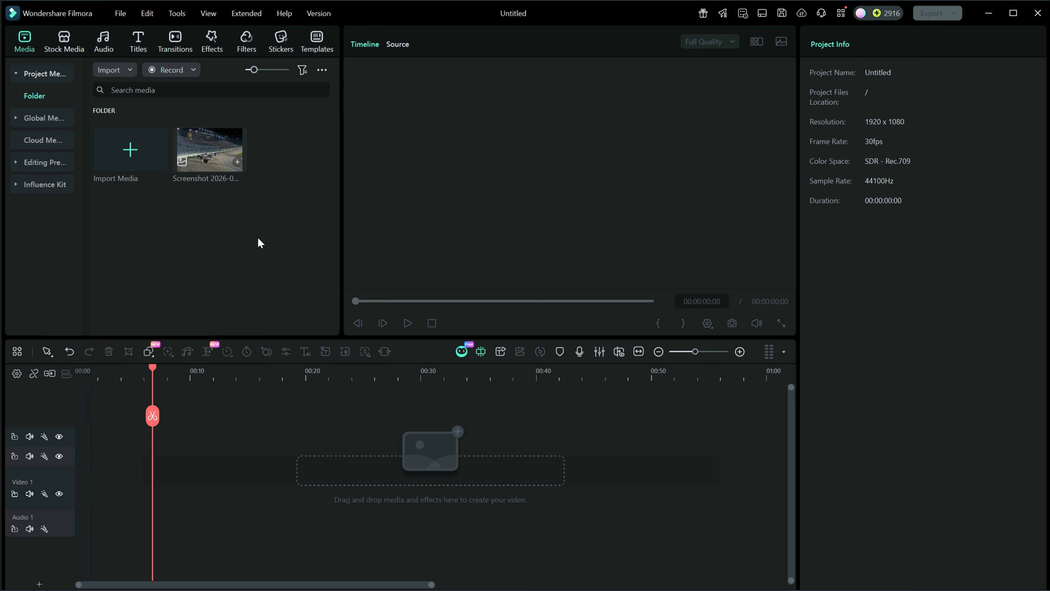
- Add the race screenshot to the video track and extend the clip to 10 seconds
drag(218, 145, 64, 540)
click(107, 490)
drag(107, 490, 187, 490)
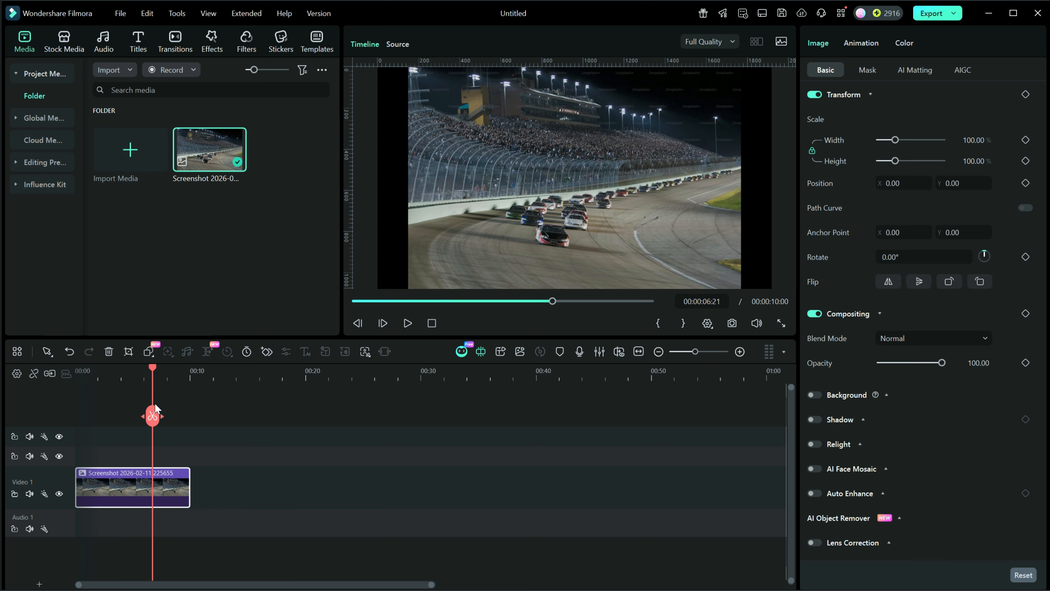
- Add the Default Title on the track above the screenshot at the timeline start
drag(153, 369, 58, 369)
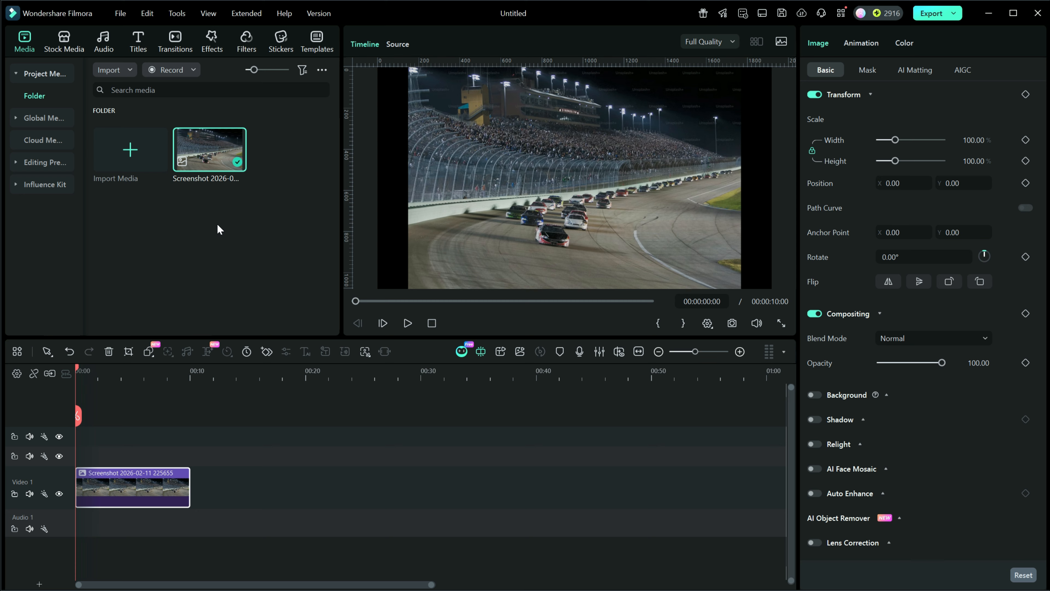
click(141, 40)
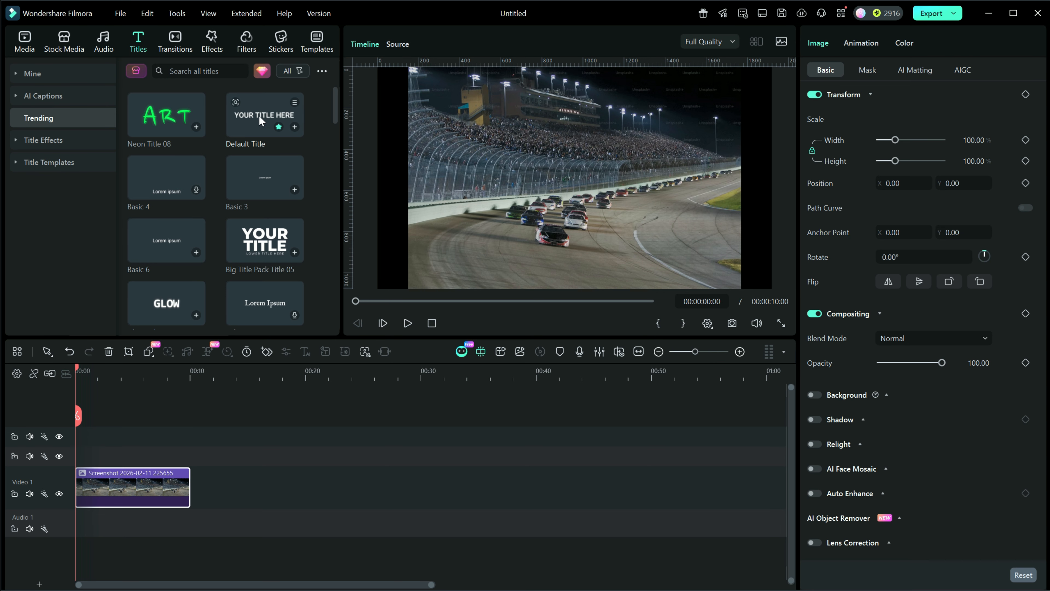
drag(260, 119, 189, 456)
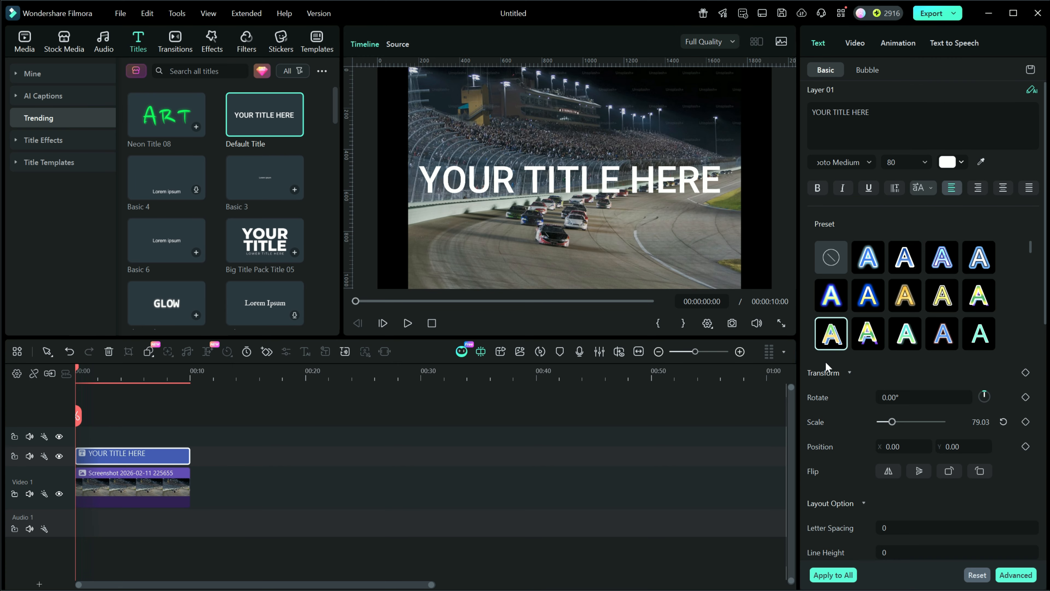
- Open the title in the Advanced Text Edit window and delete its default text
scroll(854, 403, down, 5)
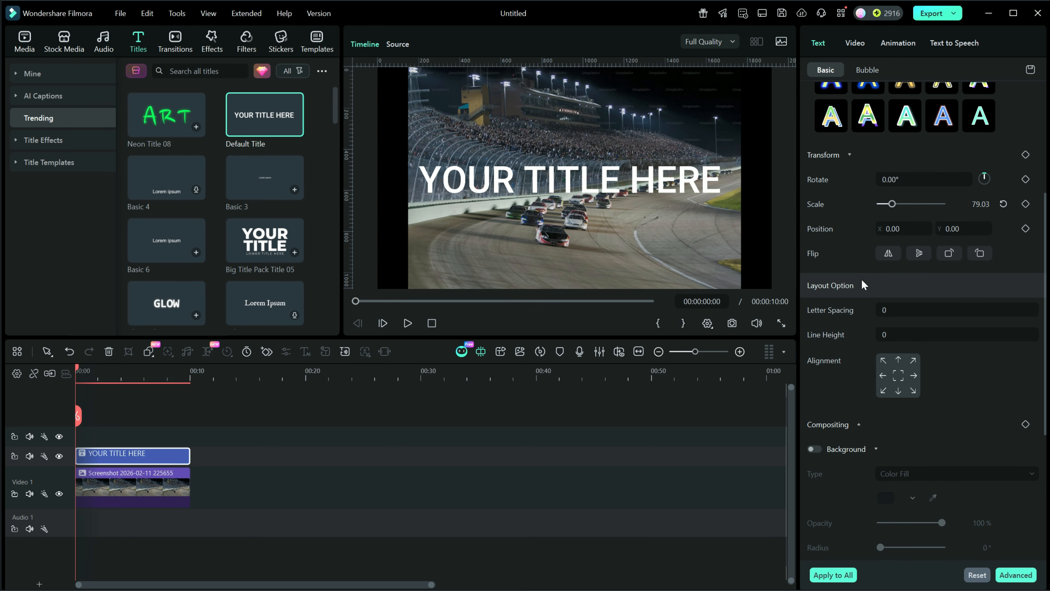
scroll(912, 437, down, 5)
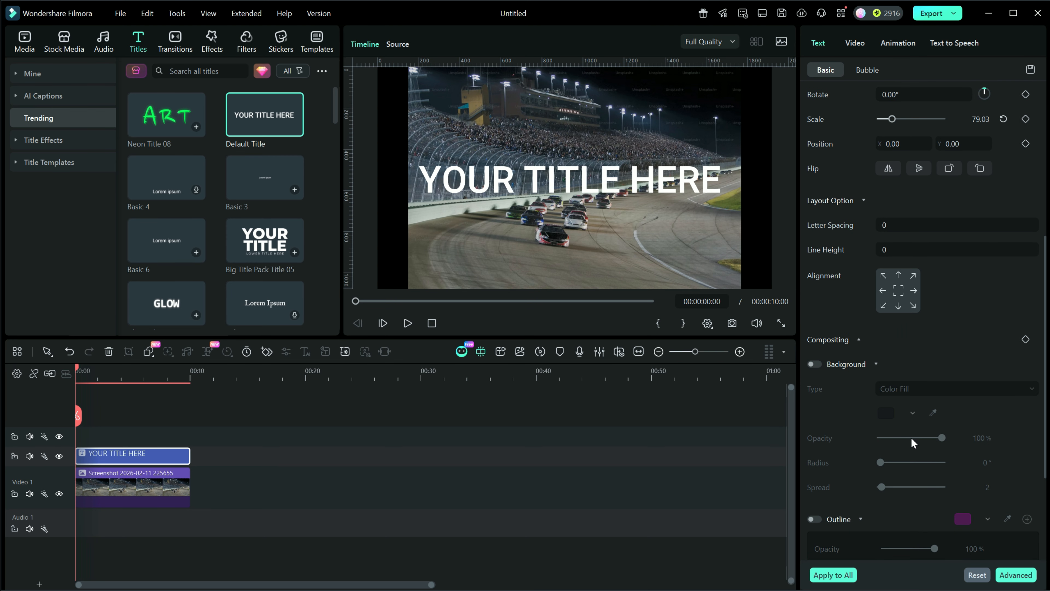
scroll(911, 439, down, 1)
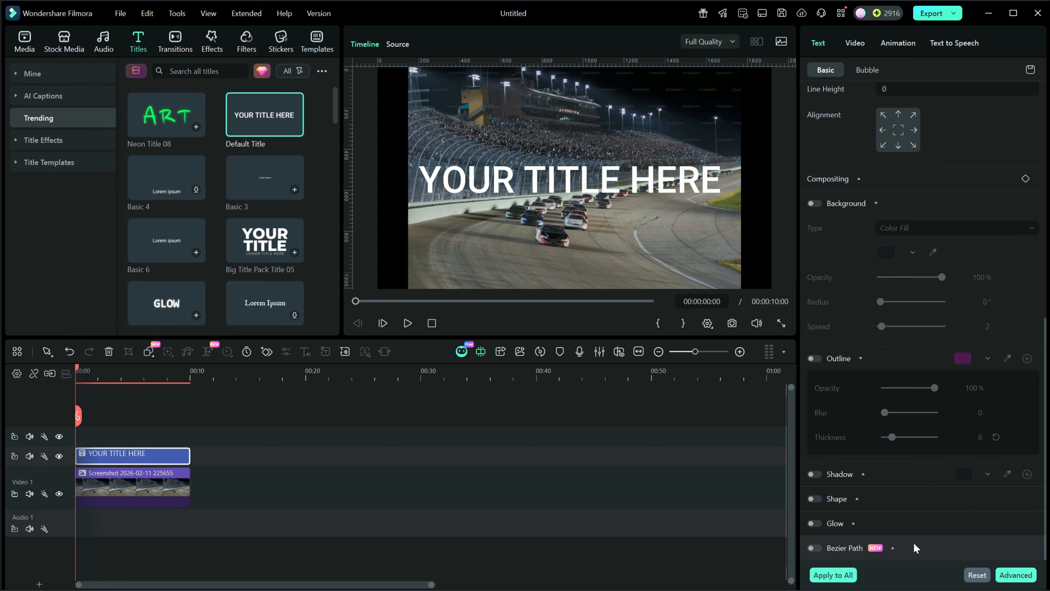
click(1014, 576)
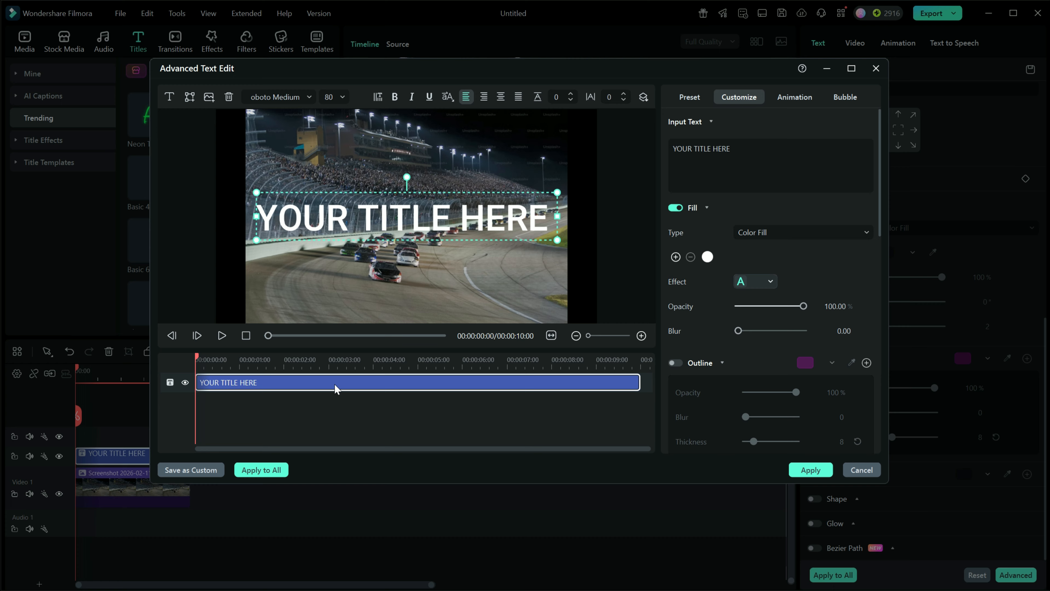
key(Delete)
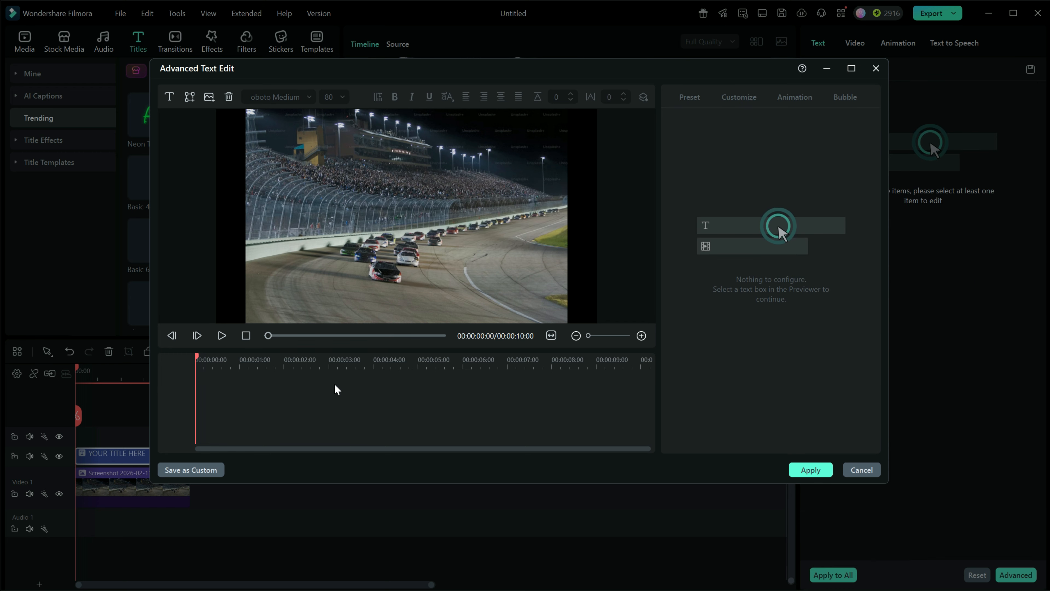
- Insert a rectangle text box and replace its text with Race Results
click(190, 98)
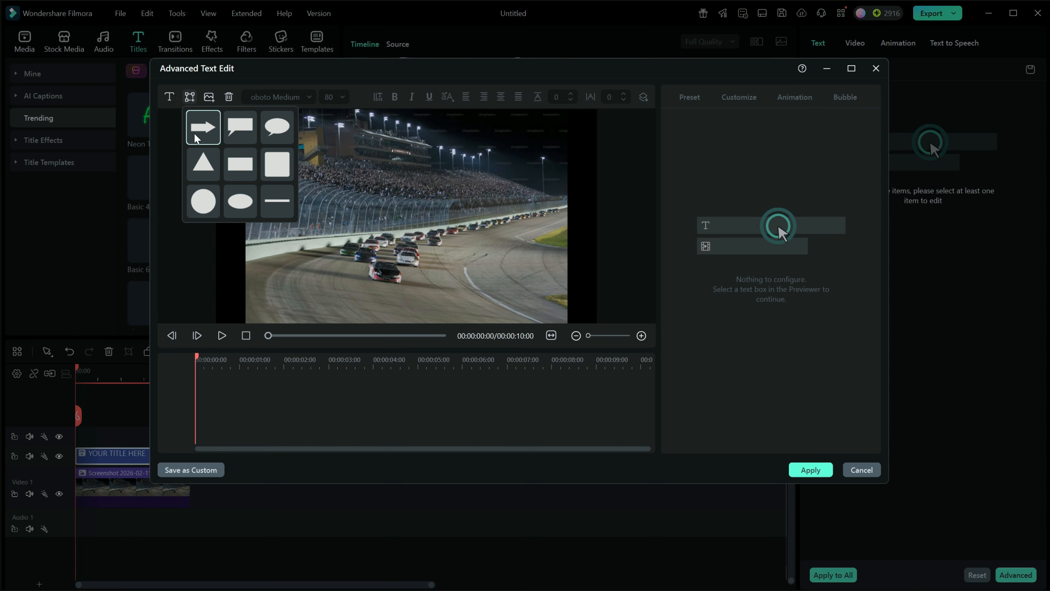
click(244, 170)
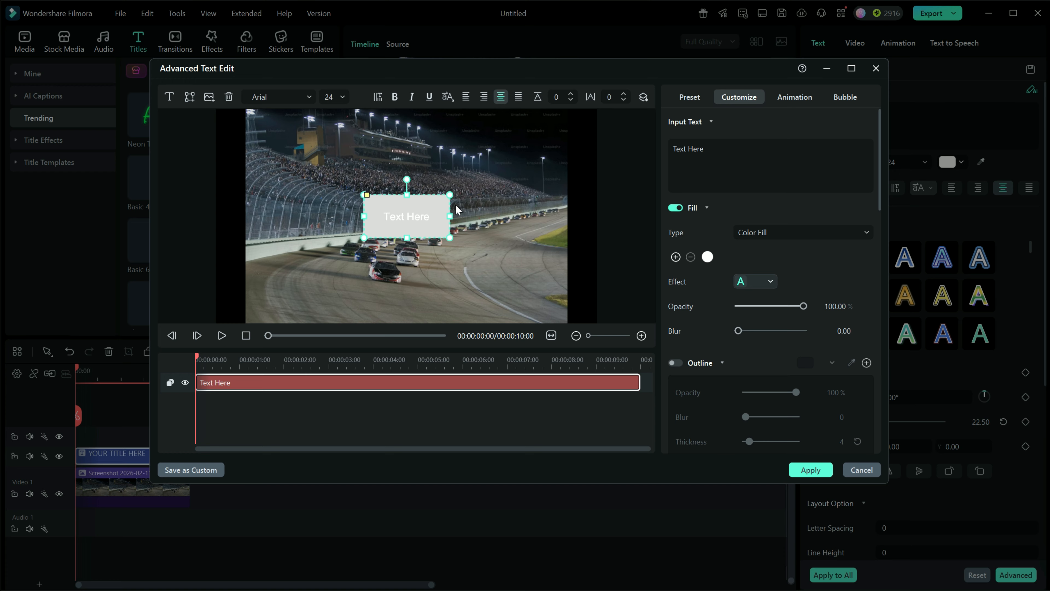
drag(714, 150, 673, 149)
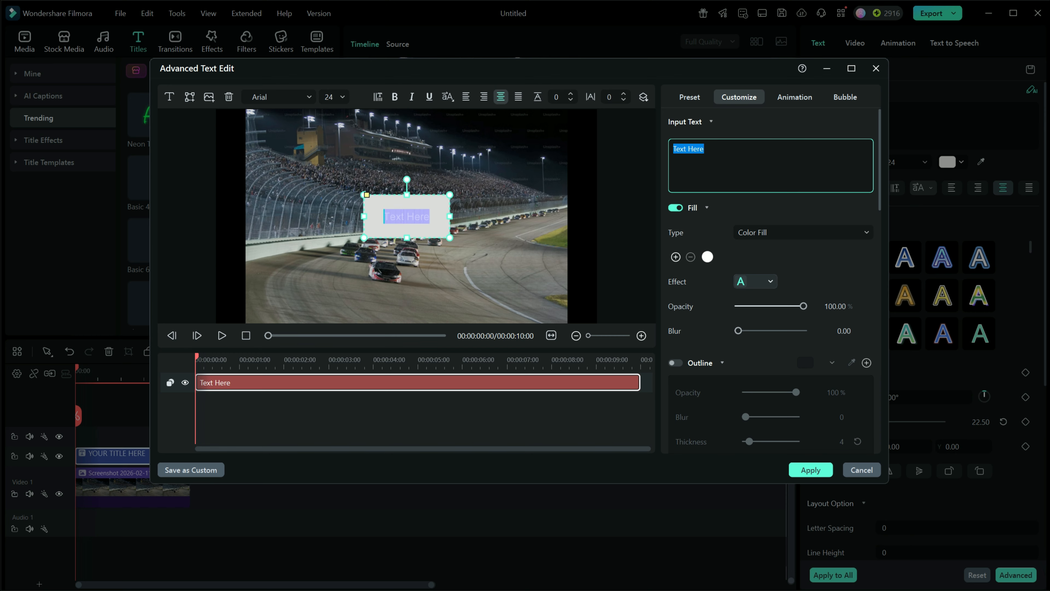
right_click(689, 150)
click(703, 179)
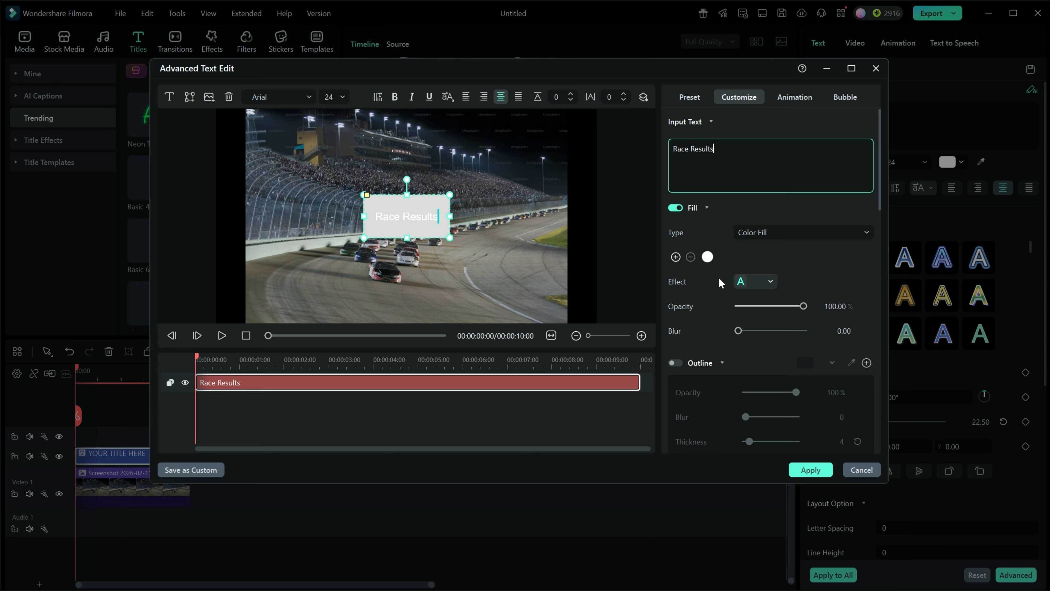
- Set the Race Results text fill colour to red
click(708, 257)
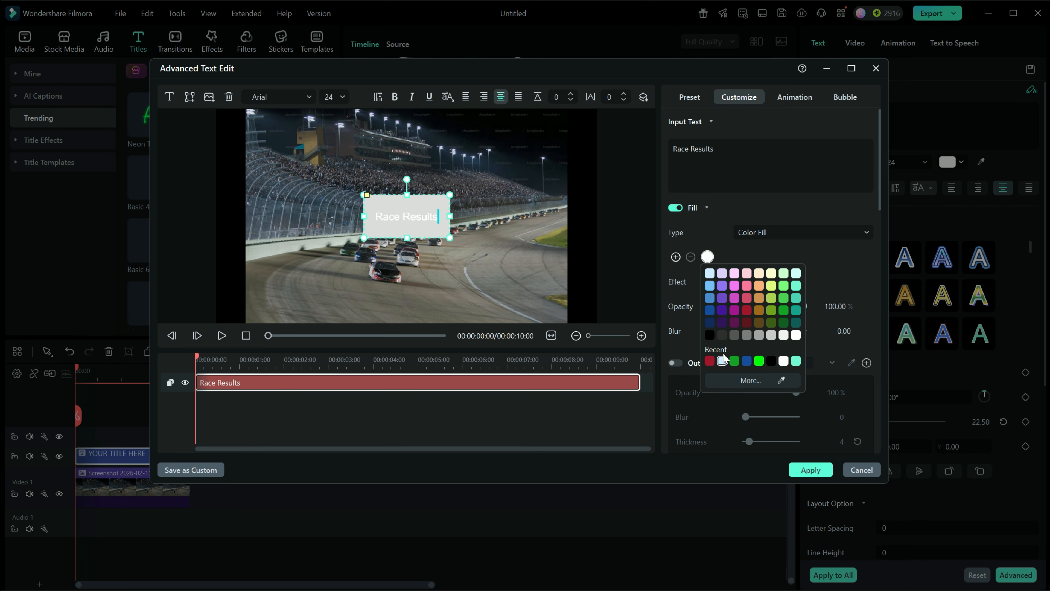
click(709, 361)
scroll(811, 267, down, 1)
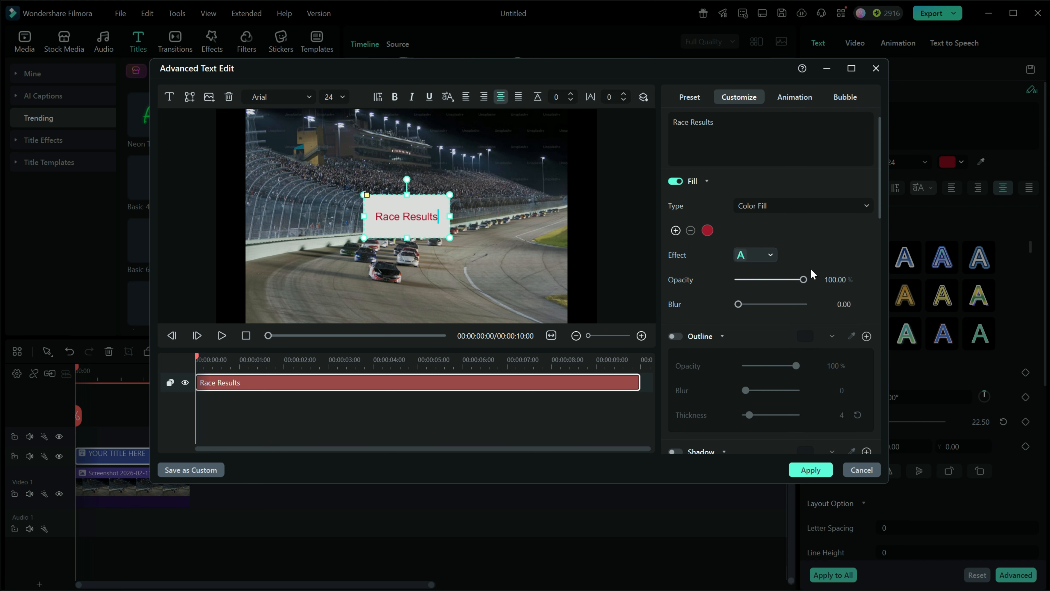
scroll(791, 266, down, 4)
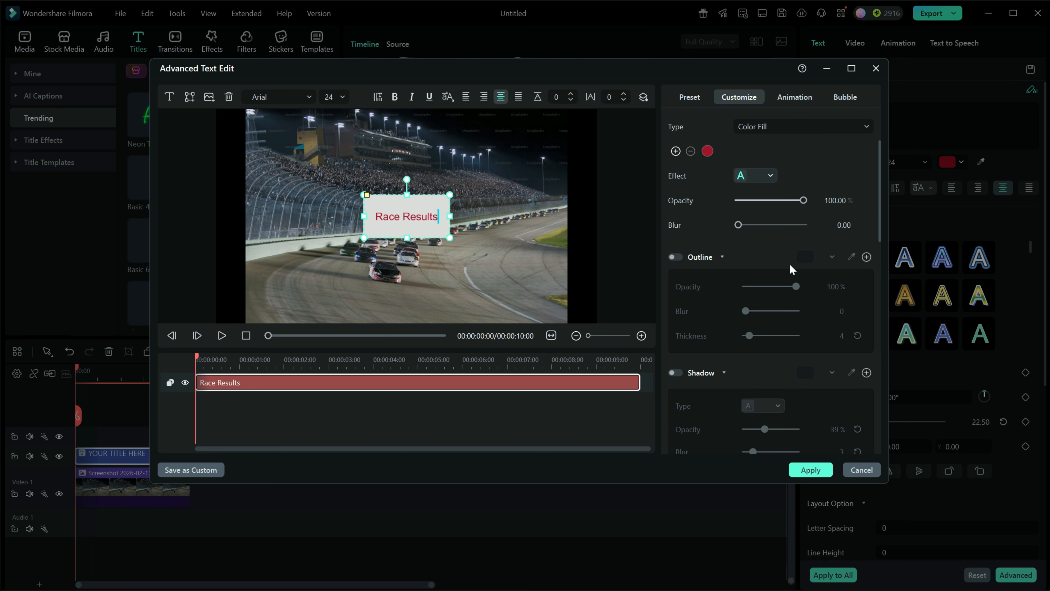
scroll(791, 266, up, 3)
scroll(790, 263, up, 2)
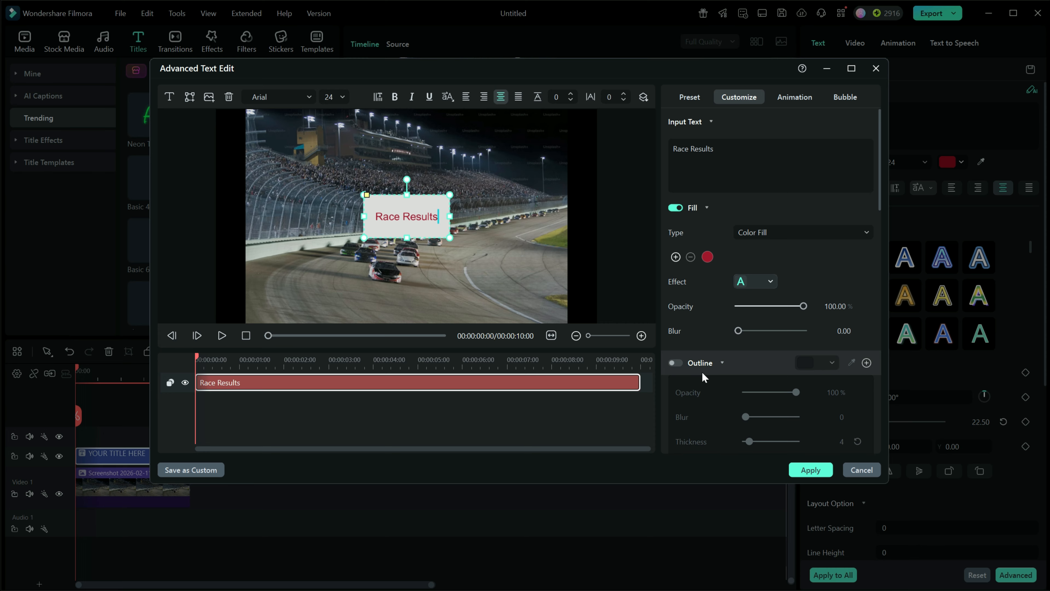
scroll(732, 311, down, 2)
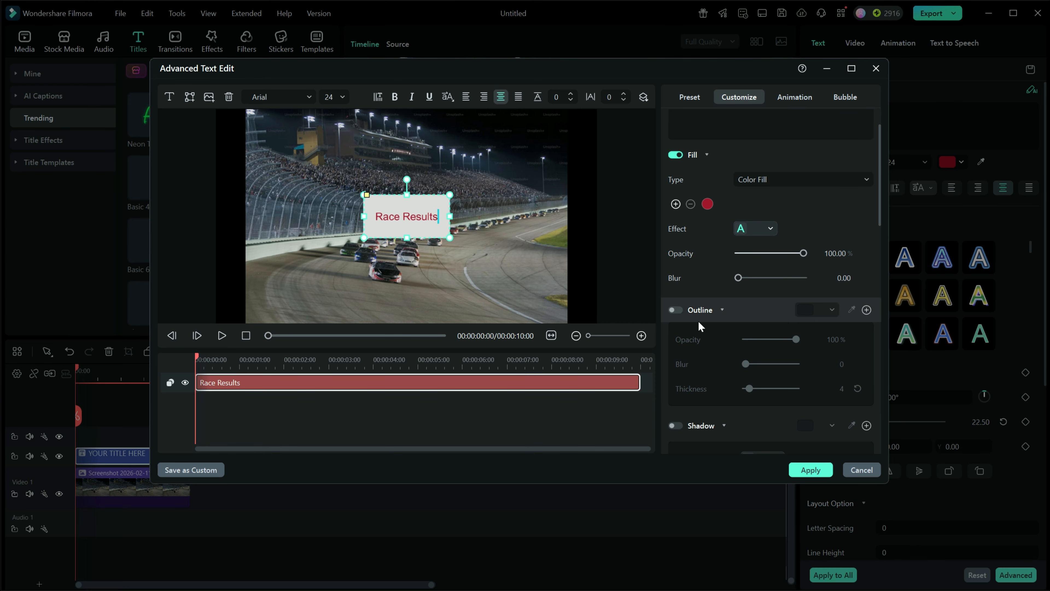
- Toggle the text outline and the background on and off
click(676, 311)
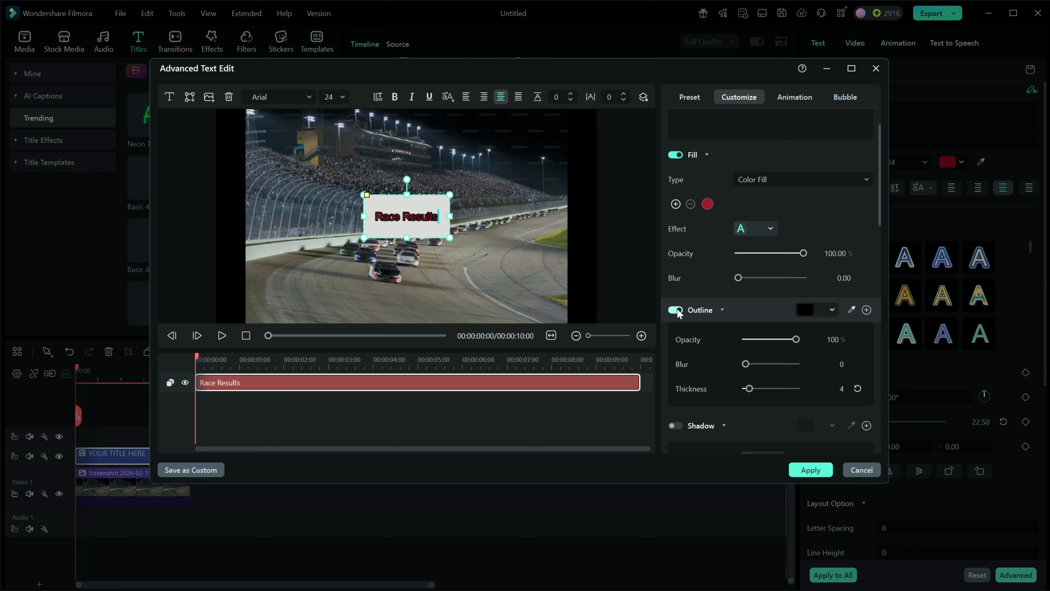
click(675, 311)
scroll(730, 314, down, 5)
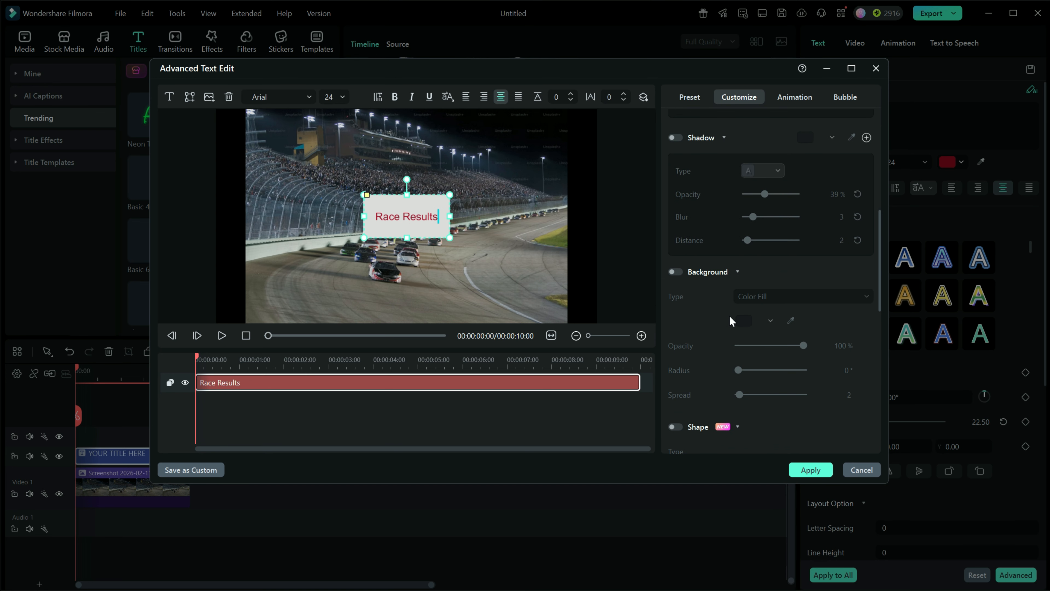
click(680, 272)
click(677, 272)
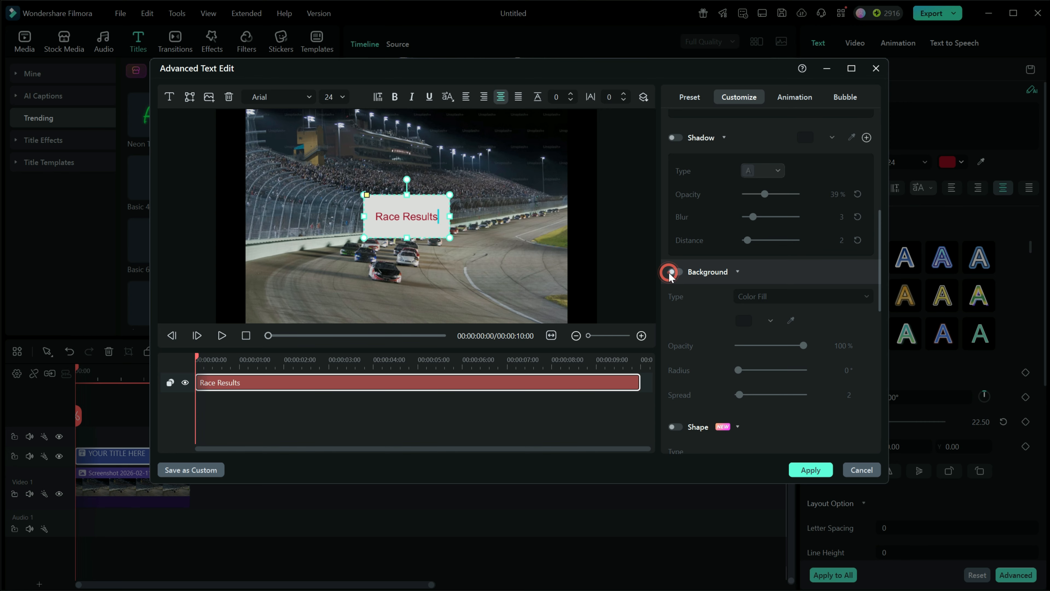
- Browse the text box's Customize settings and Animation presets, then close the editor keeping the changes
scroll(735, 340, down, 2)
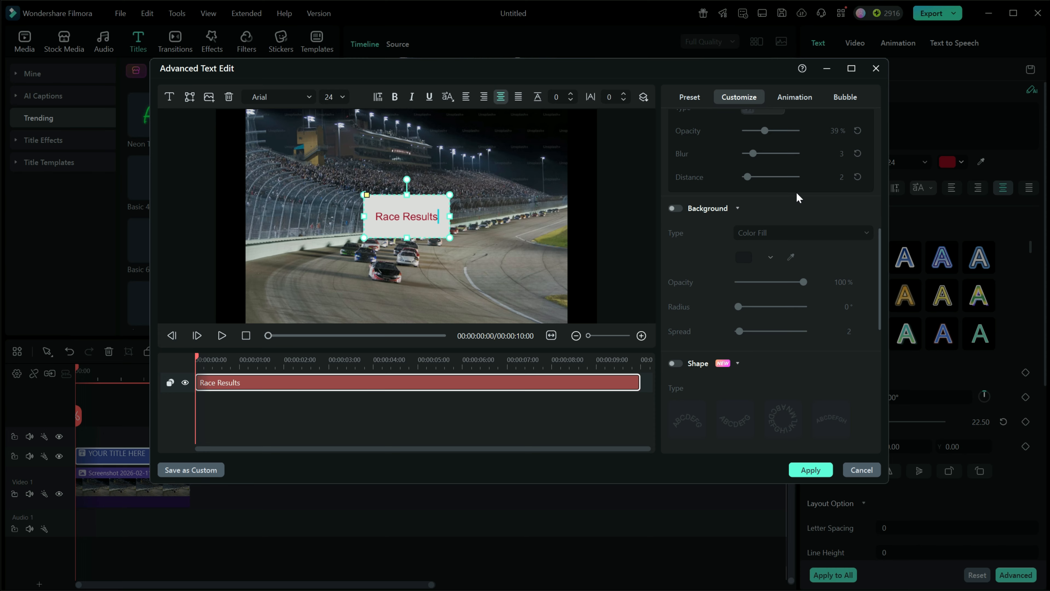
scroll(796, 191, up, 5)
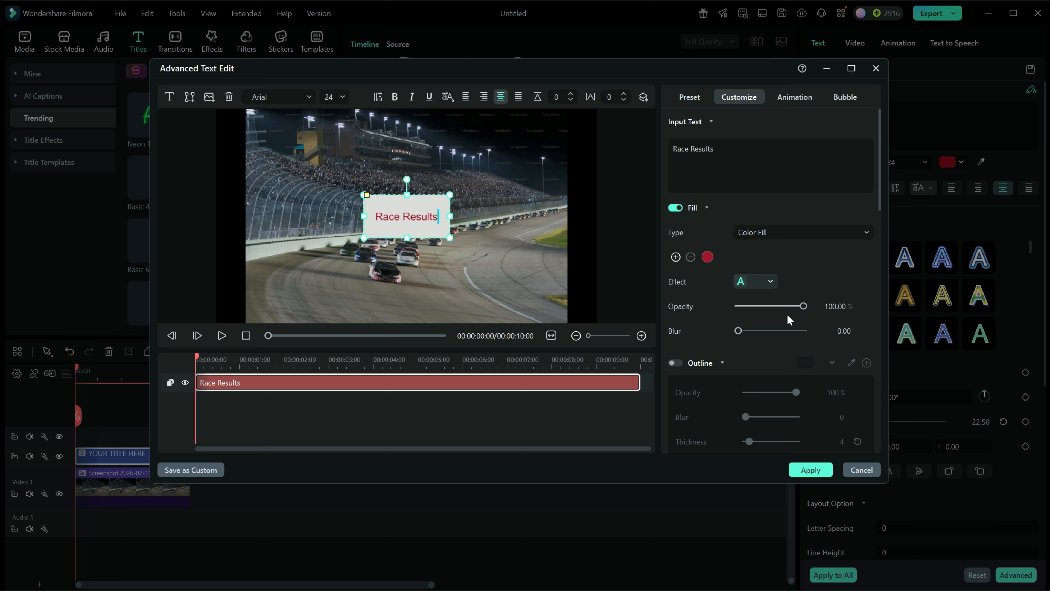
drag(803, 307, 861, 307)
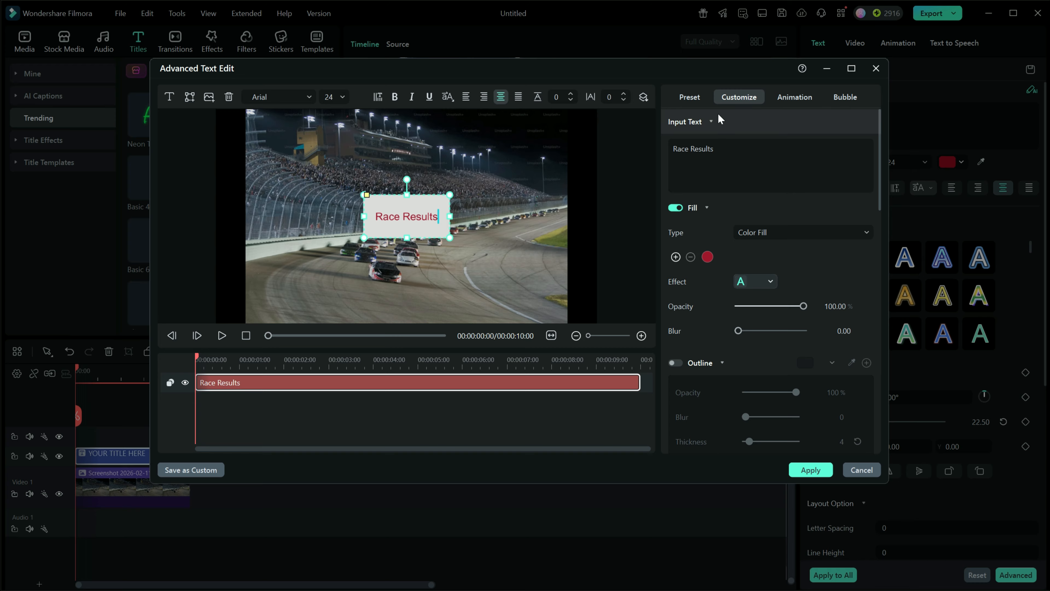
click(691, 122)
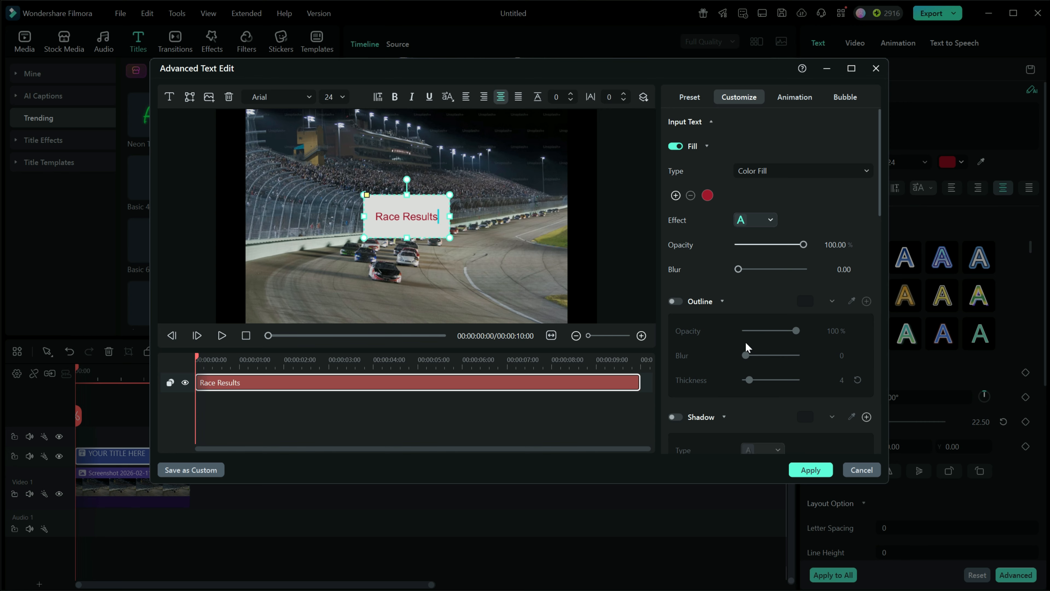
scroll(756, 264, down, 5)
scroll(756, 266, up, 6)
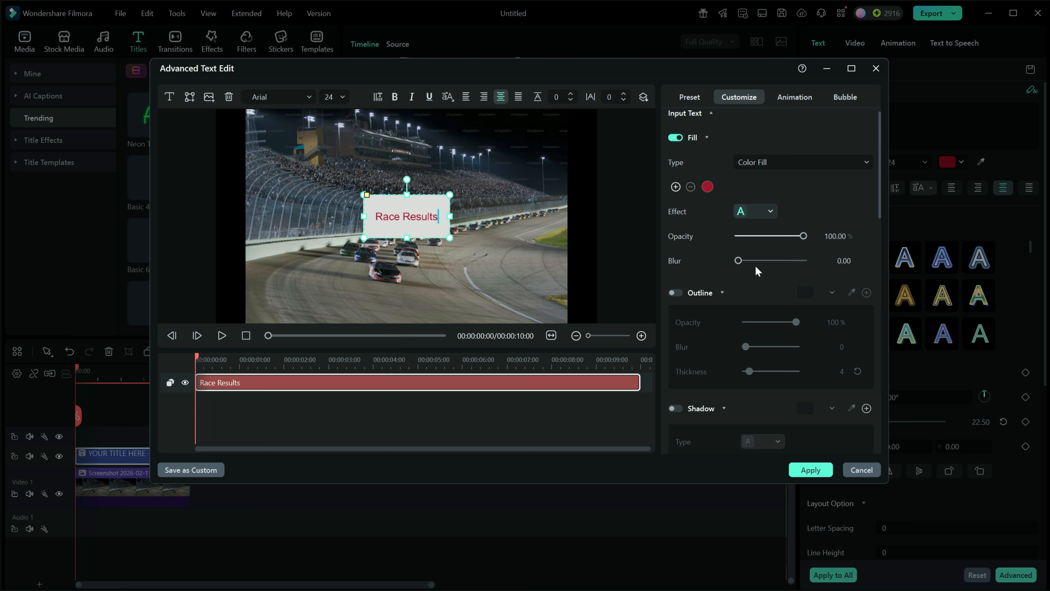
click(795, 96)
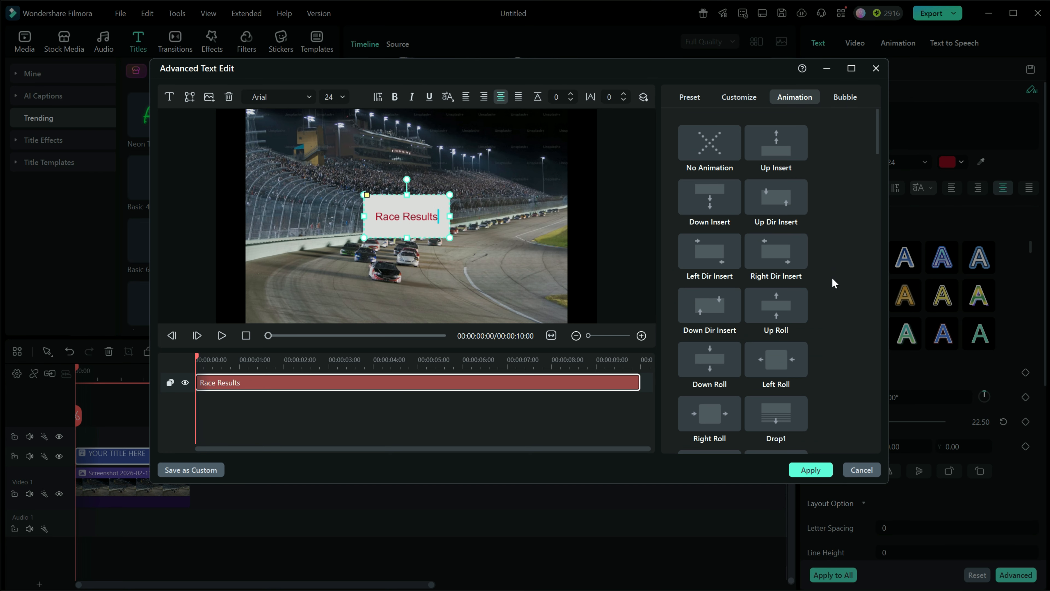
scroll(832, 283, down, 3)
scroll(832, 285, up, 3)
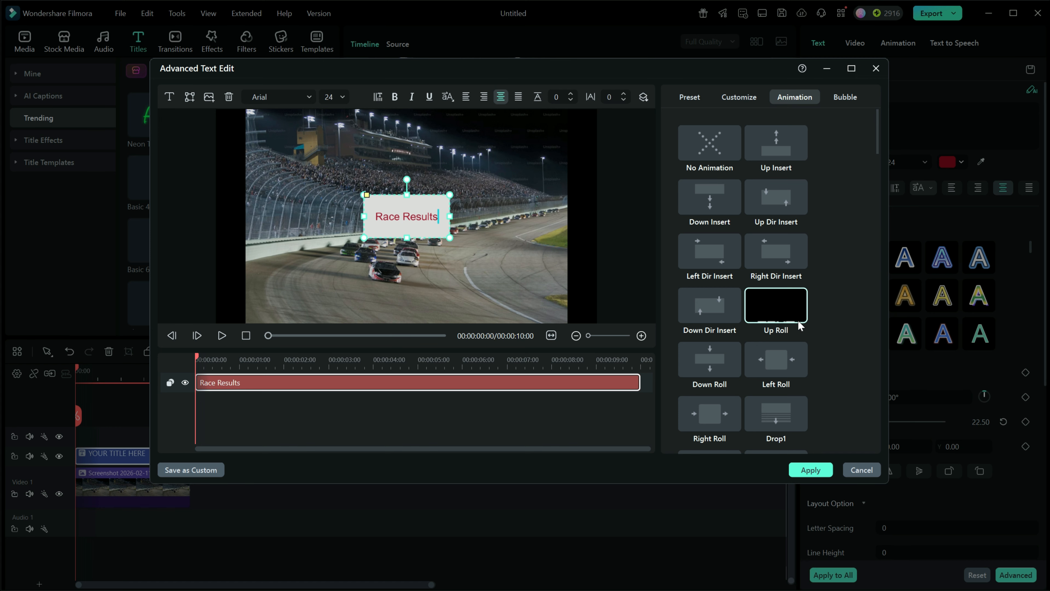
click(861, 470)
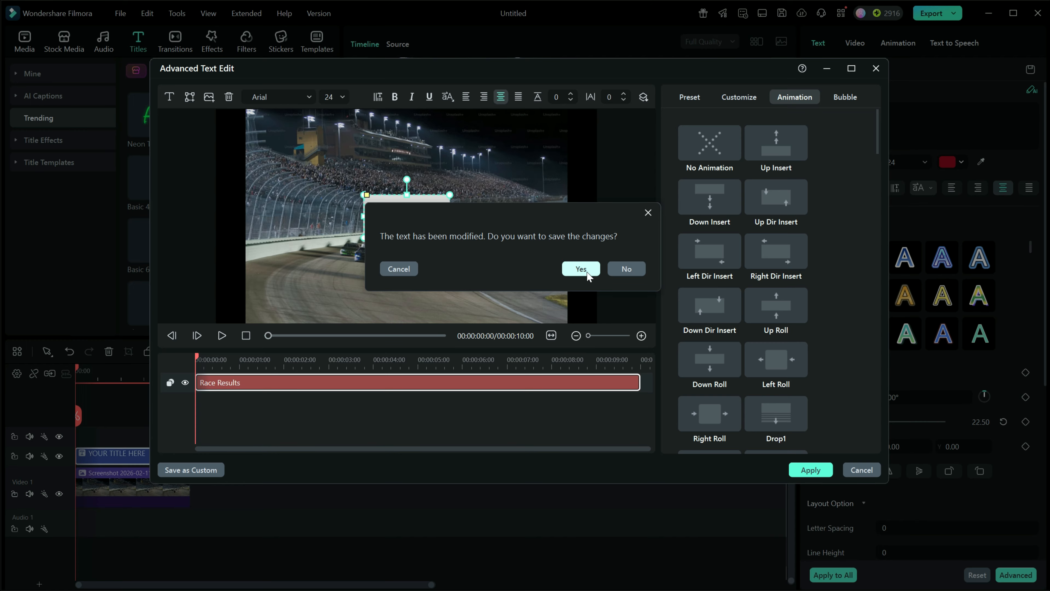
click(573, 270)
- Delete the Race Results title clip from the timeline
click(160, 456)
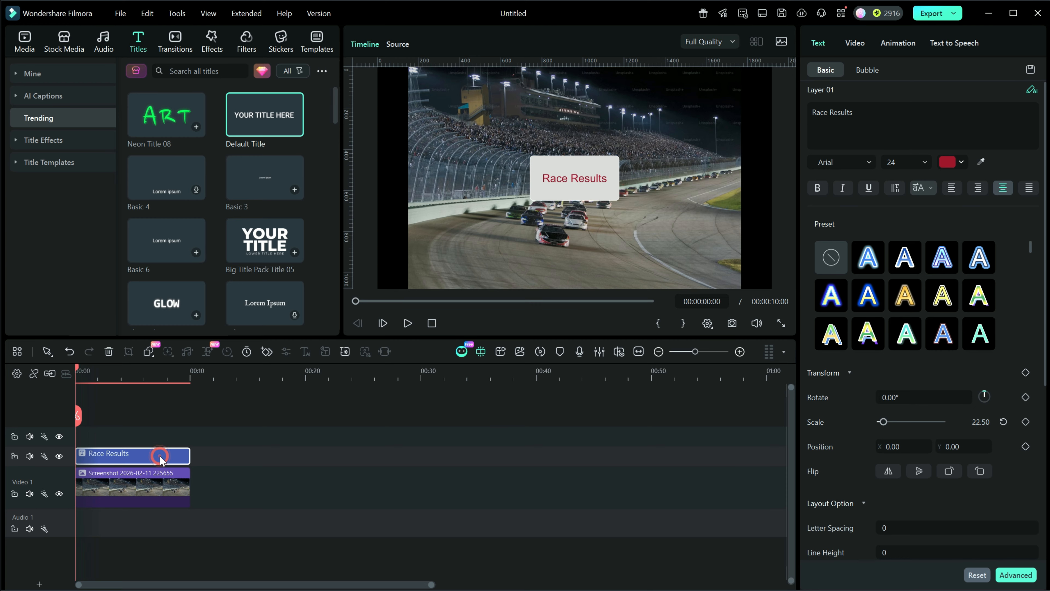
key(Delete)
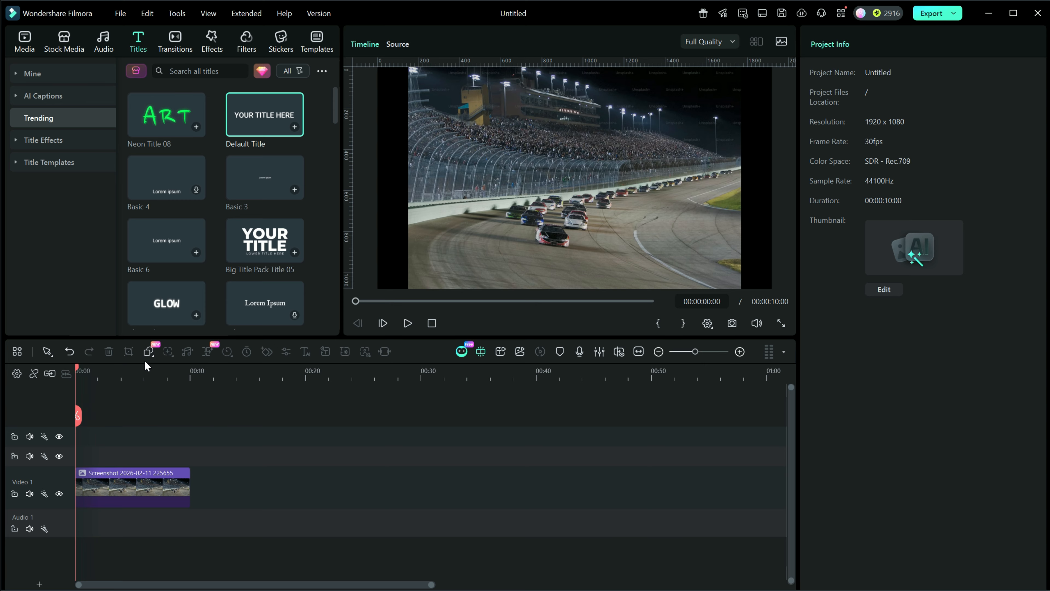
click(17, 352)
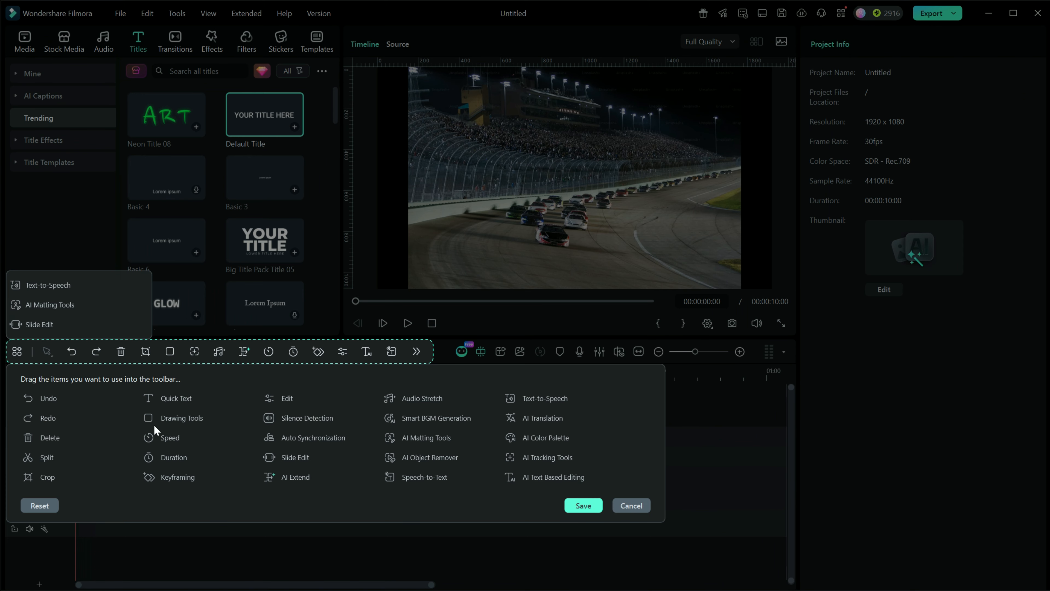
drag(152, 418, 179, 359)
click(633, 507)
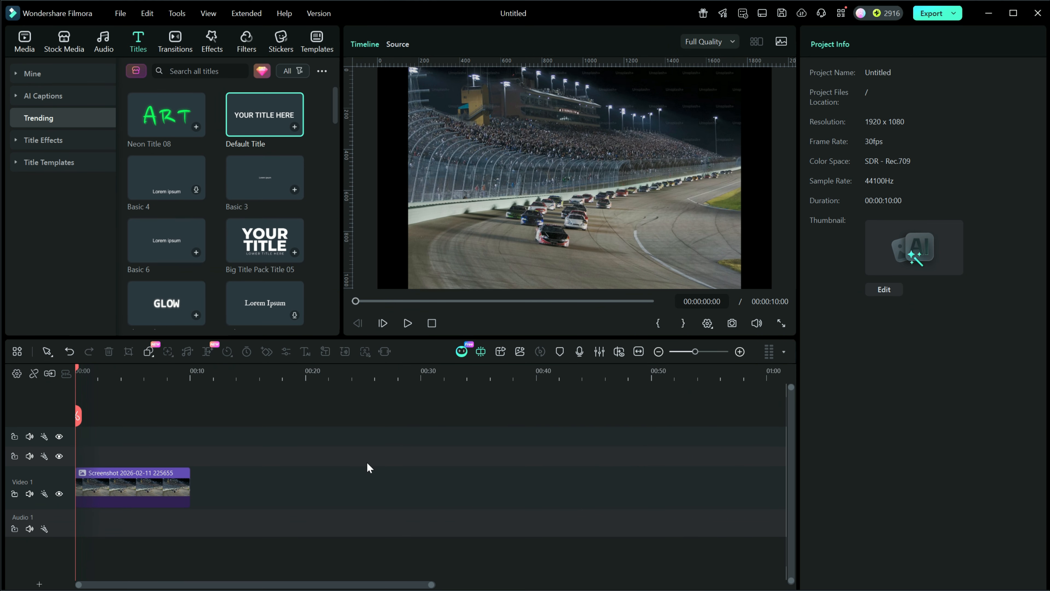
- Draw a white rectangle over the upper-right part of the preview, about 50% wide and 57% high
click(152, 353)
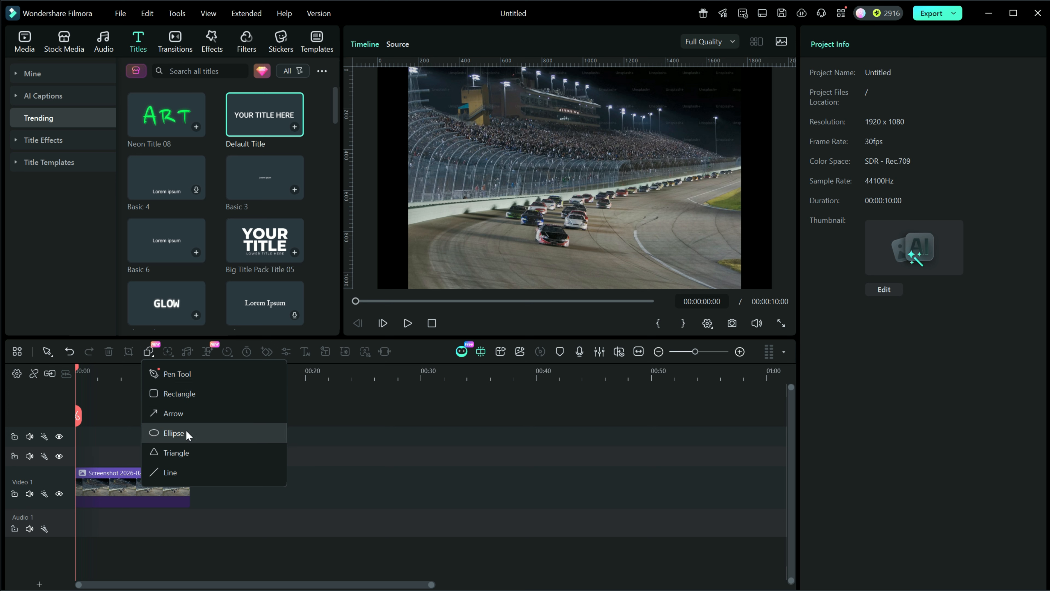
click(184, 393)
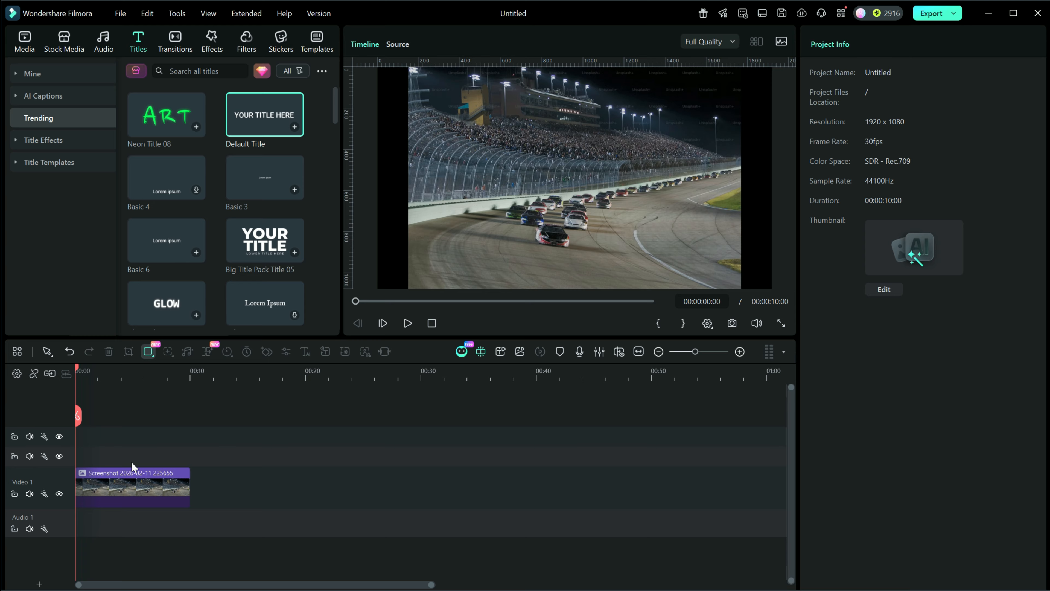
drag(488, 139, 687, 264)
drag(102, 438, 106, 466)
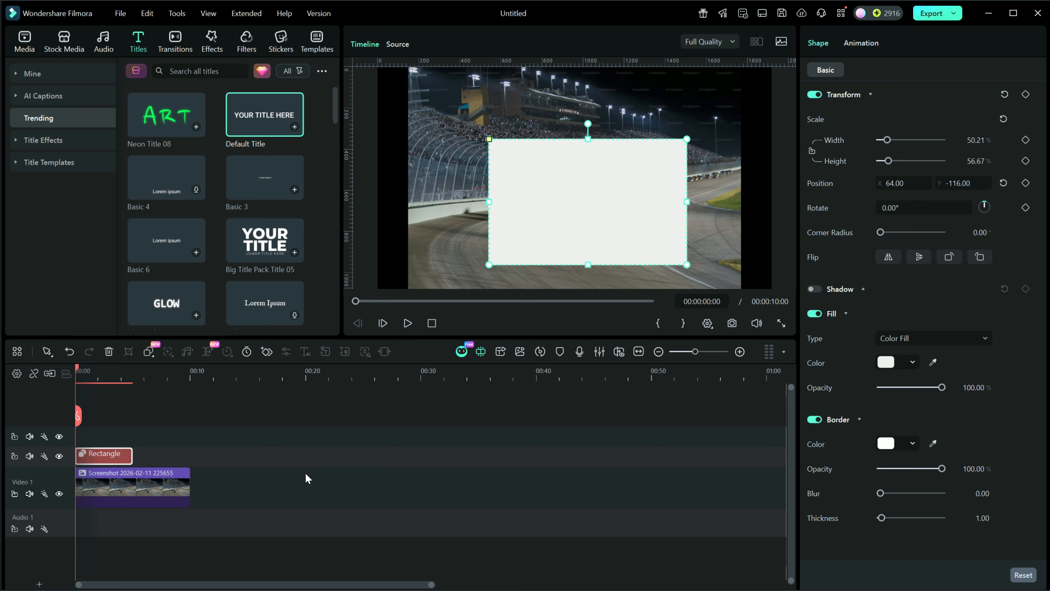
- Extend the rectangle clip to the full 10-second length and move the rectangle to the centre of the preview
drag(133, 455, 191, 461)
drag(578, 223, 558, 206)
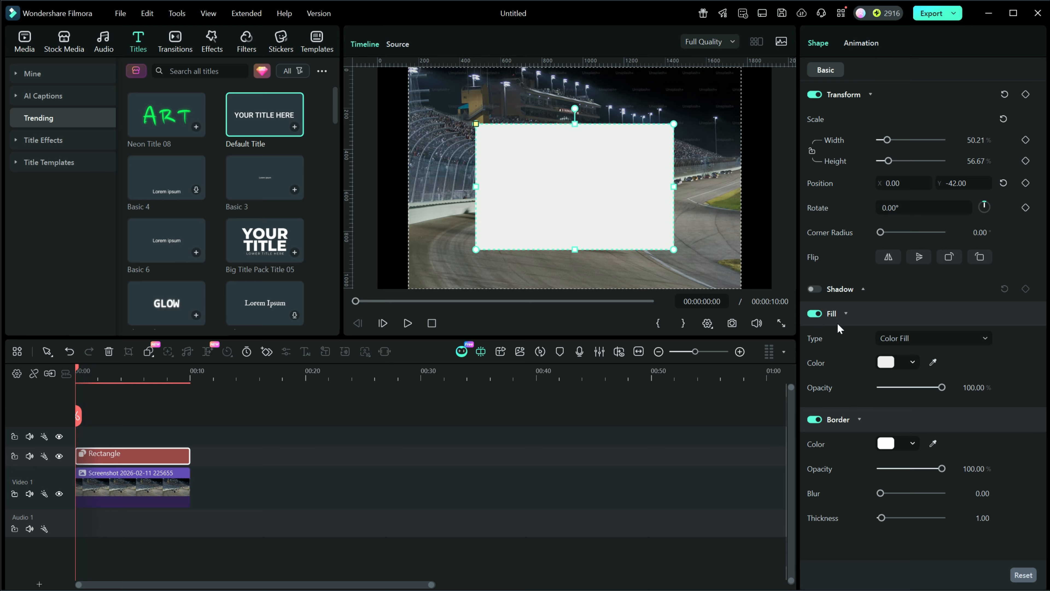
- Set the rectangle's fill opacity to 54% and its corner radius to 84
drag(942, 388, 914, 387)
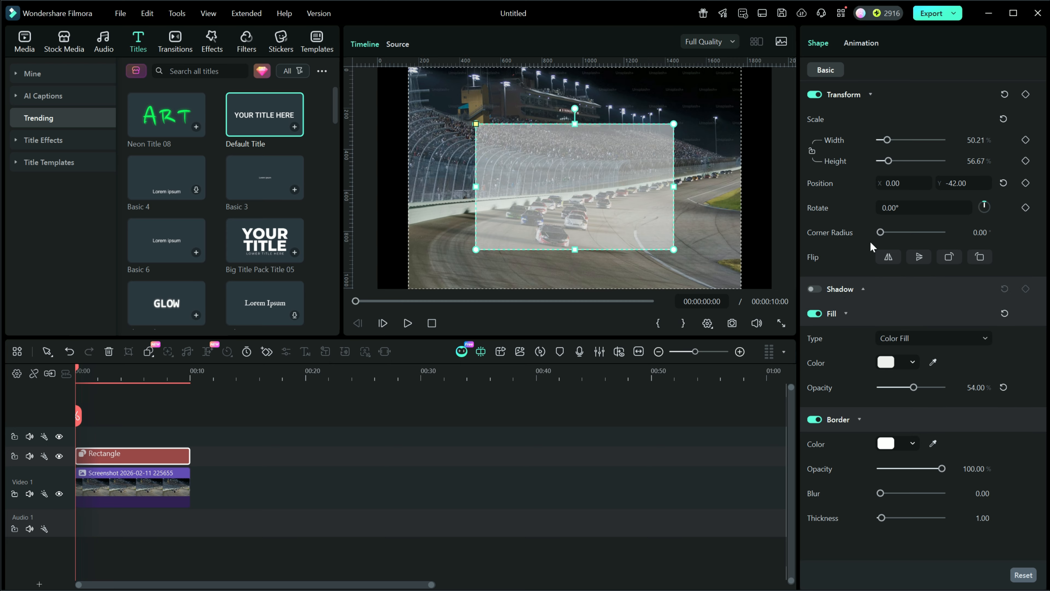
drag(881, 231, 939, 237)
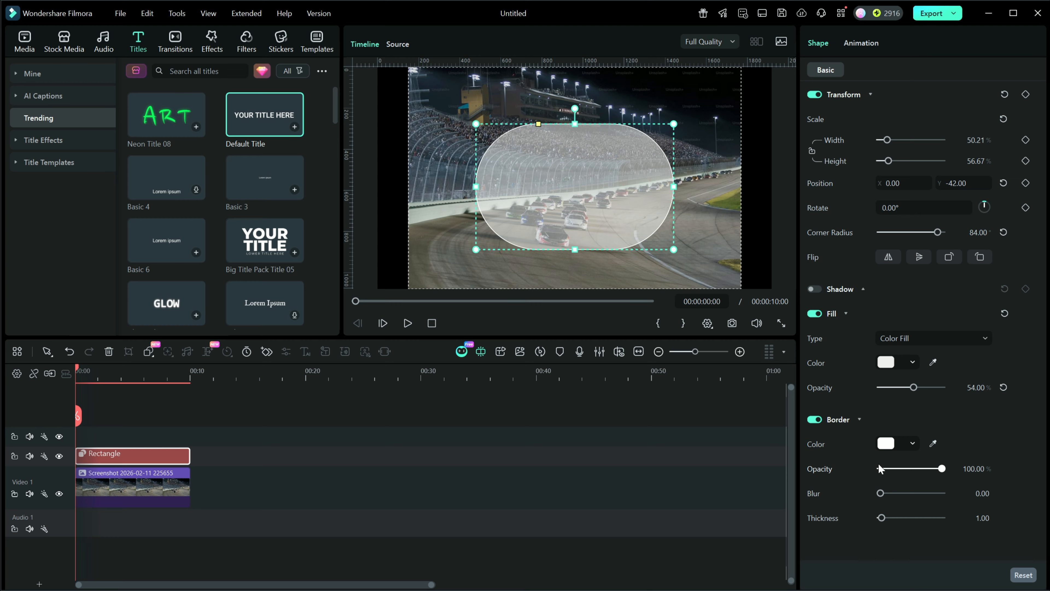
- Set the rectangle's border colour to bright green and the border thickness to 6
click(913, 444)
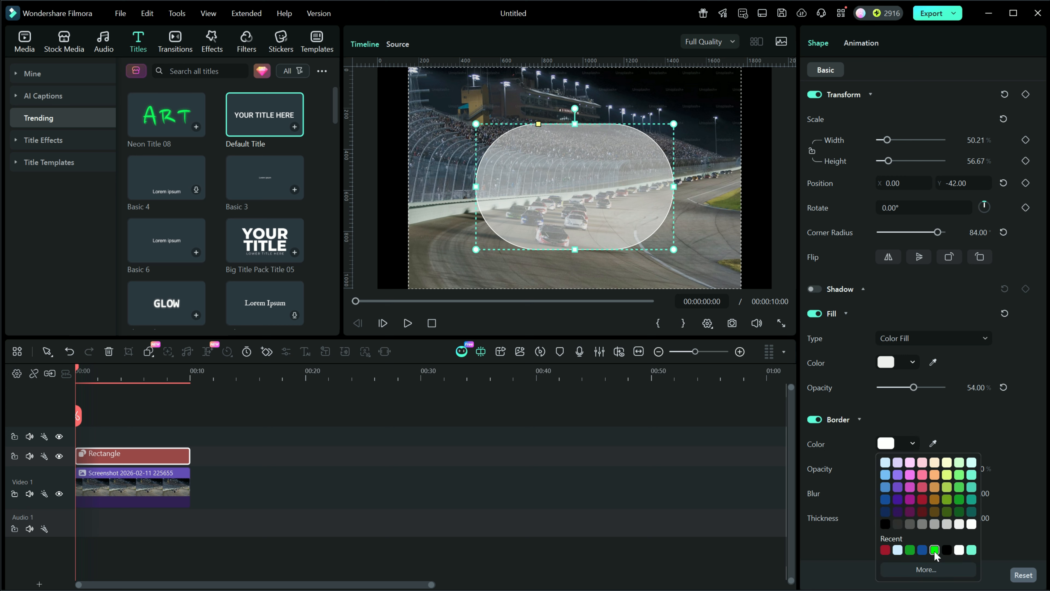
click(934, 550)
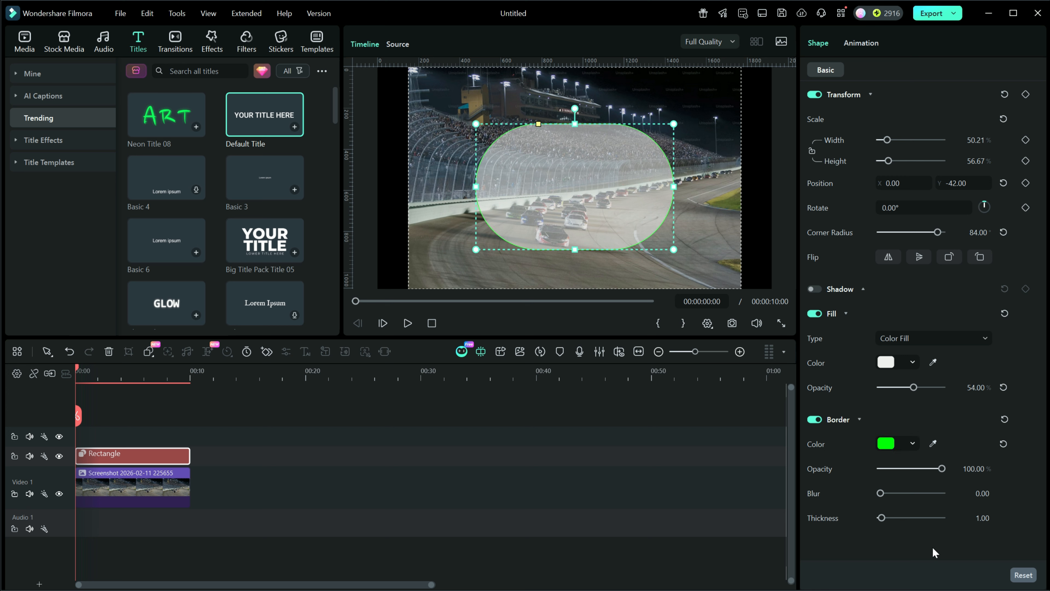
mouse_move(879, 517)
mouse_down()
mouse_move(910, 517)
mouse_move(887, 517)
mouse_up()
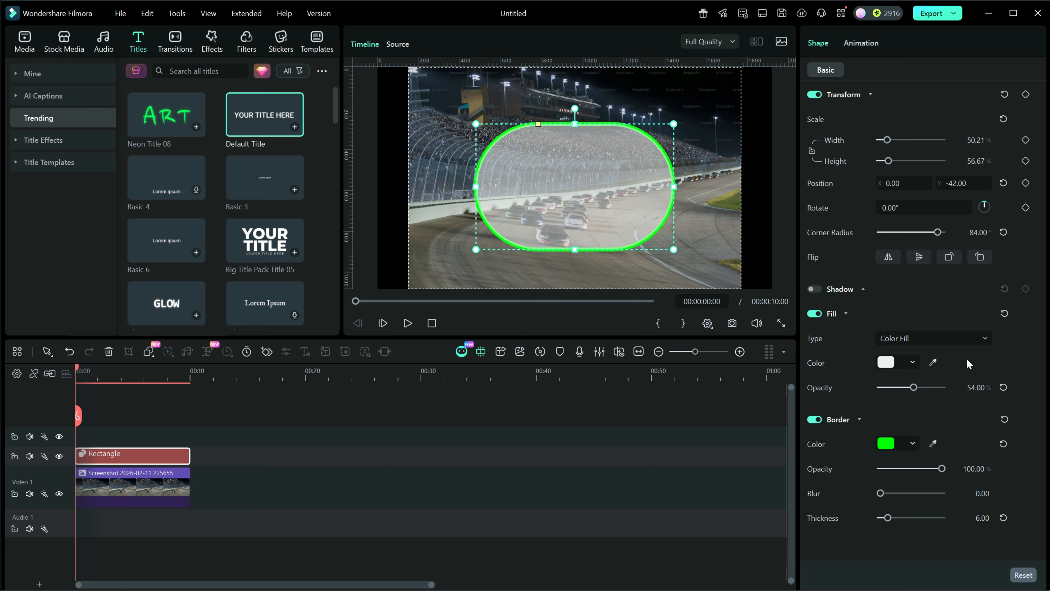
- Enlarge the rectangle's scale to about 71% width and 63% height
click(812, 149)
drag(889, 161, 891, 164)
click(812, 150)
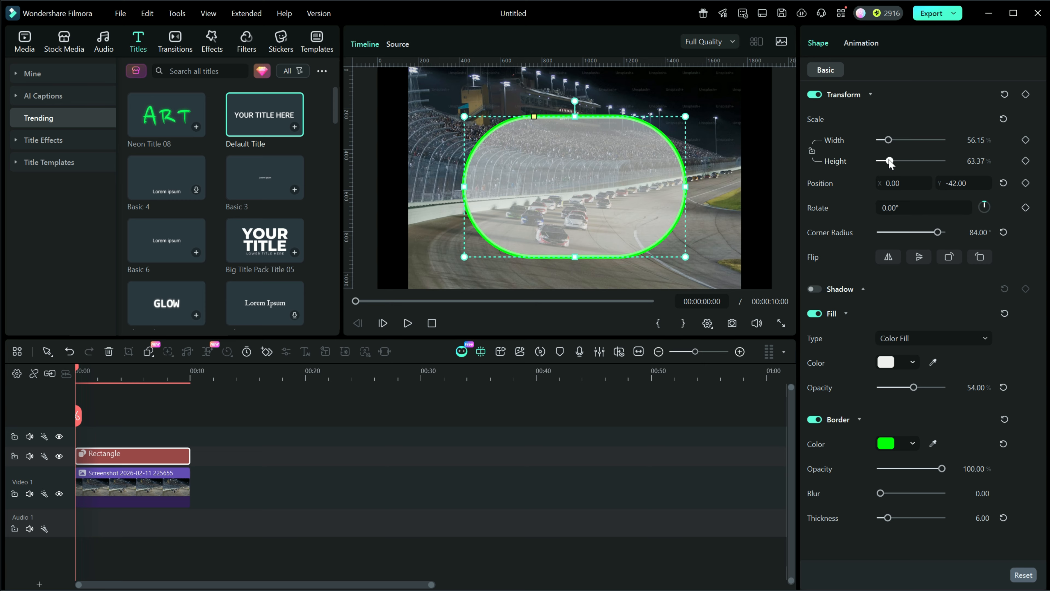
click(889, 140)
drag(890, 139, 891, 140)
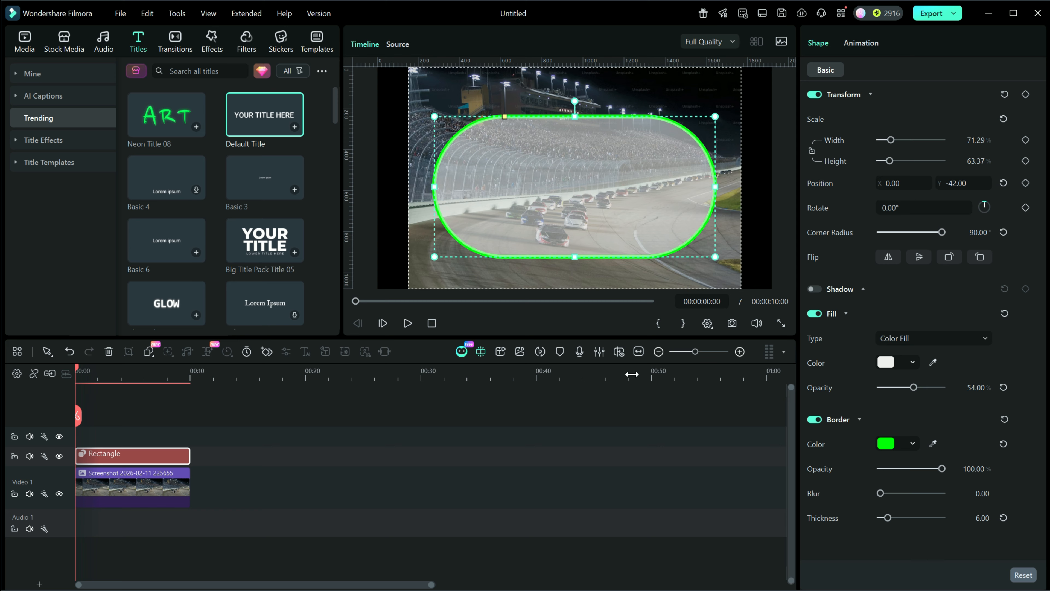
- Move the playhead to about 3 seconds and add a Transform keyframe to the rectangle
click(190, 380)
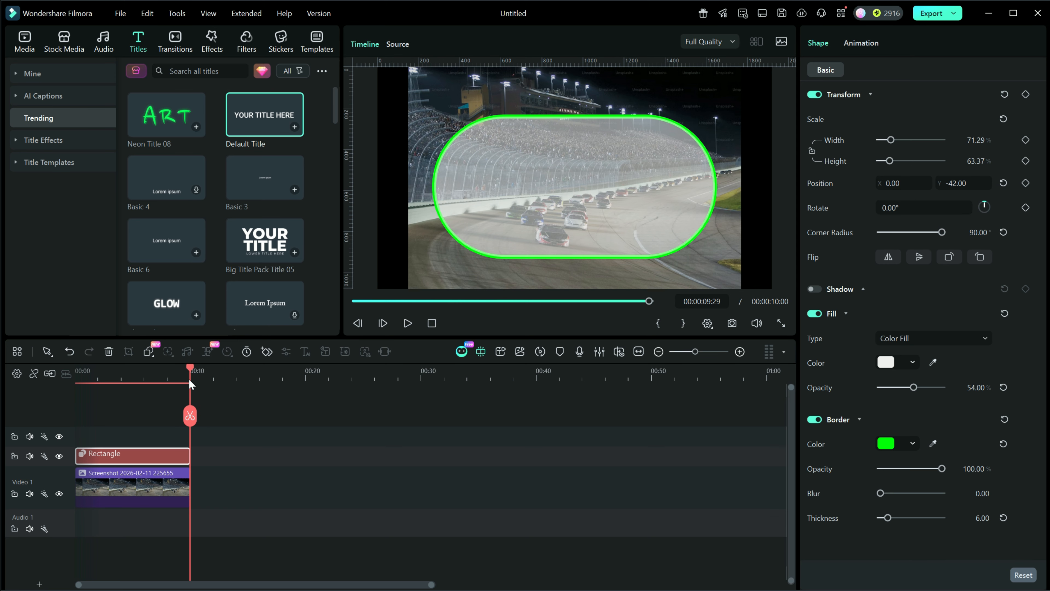
drag(189, 367, 120, 369)
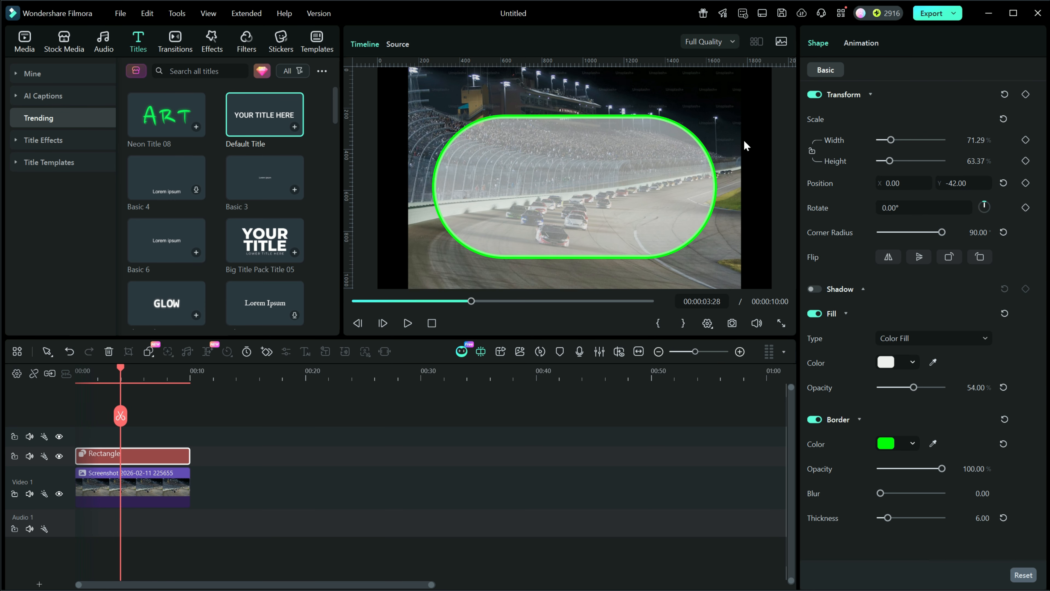
click(1027, 95)
- At the clip start, shrink the rectangle's scale to 0% and play back the resulting grow animation
click(431, 323)
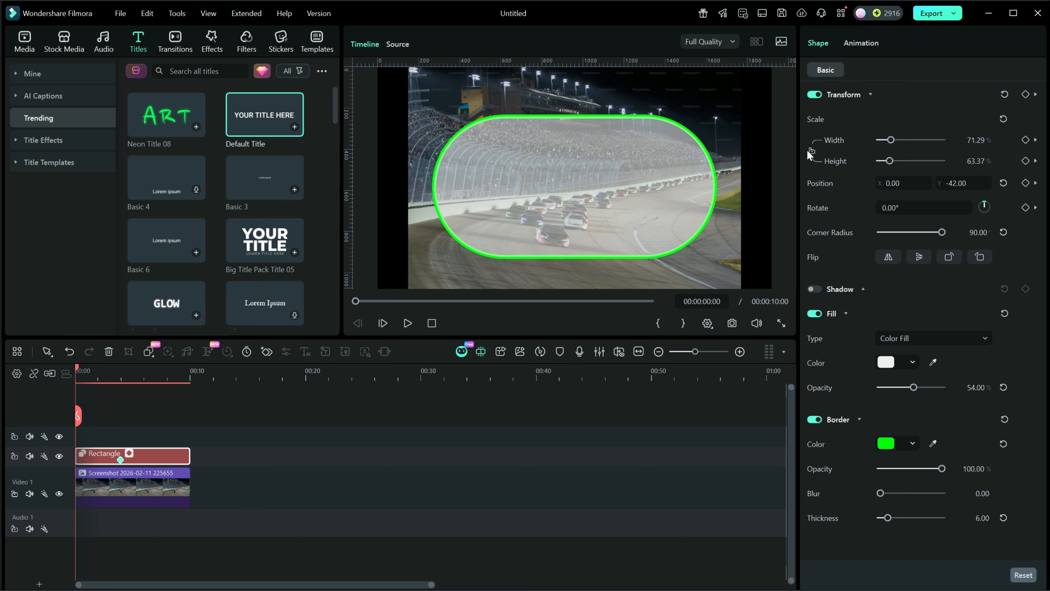
drag(888, 160, 876, 160)
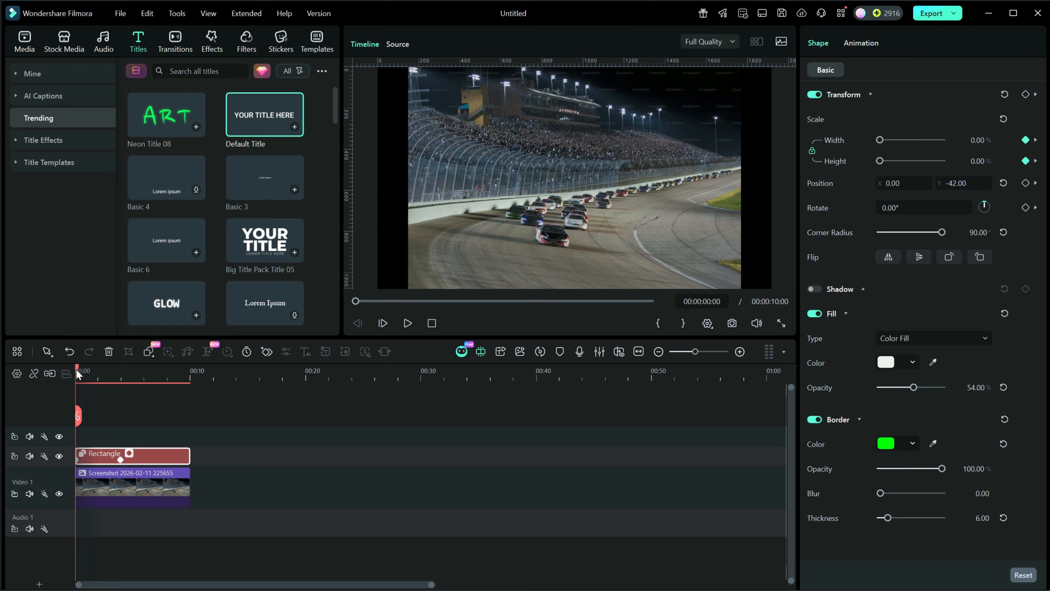
mouse_move(76, 368)
mouse_down()
mouse_move(89, 368)
mouse_move(76, 368)
mouse_up()
click(408, 323)
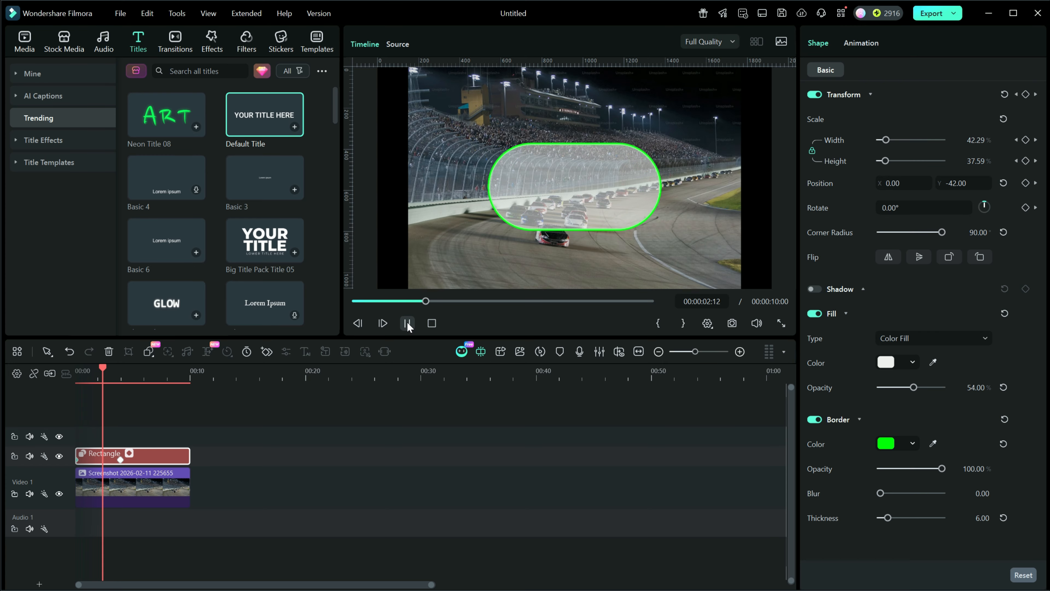
click(408, 323)
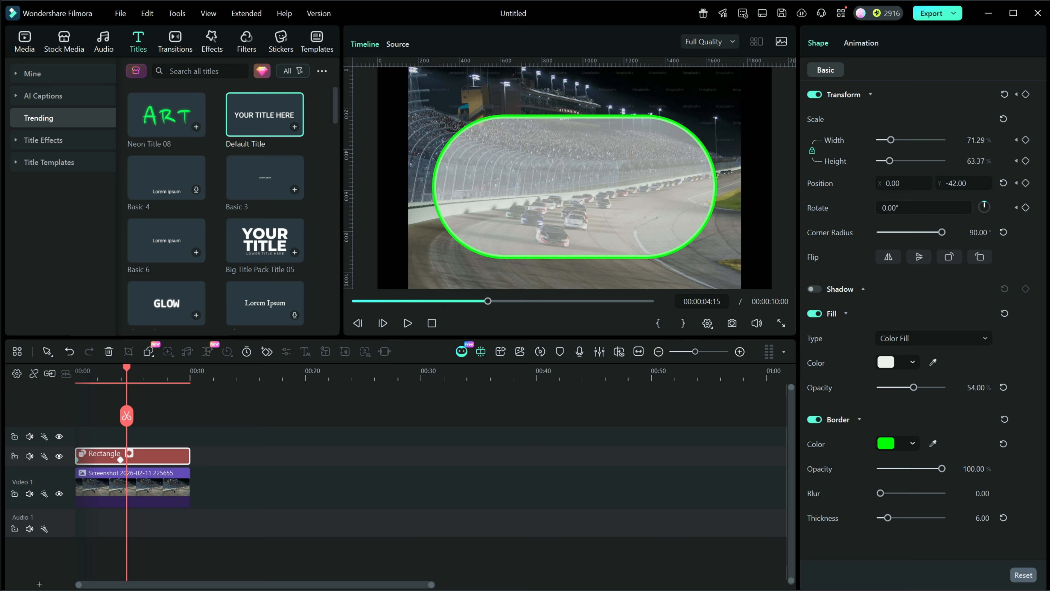
- Remove the existing keyframes from the rectangle clip
click(866, 48)
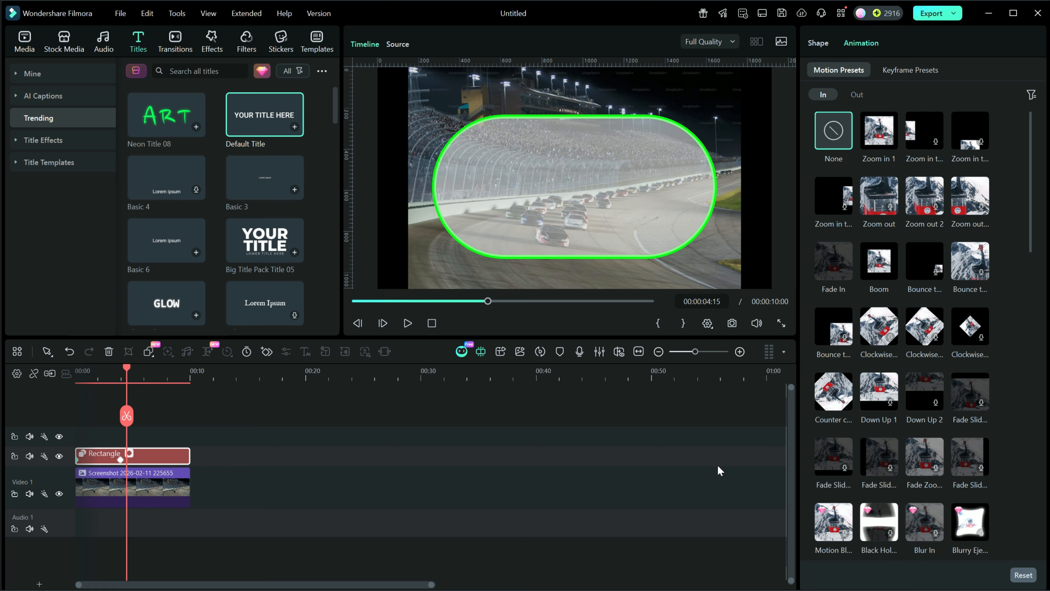
click(120, 460)
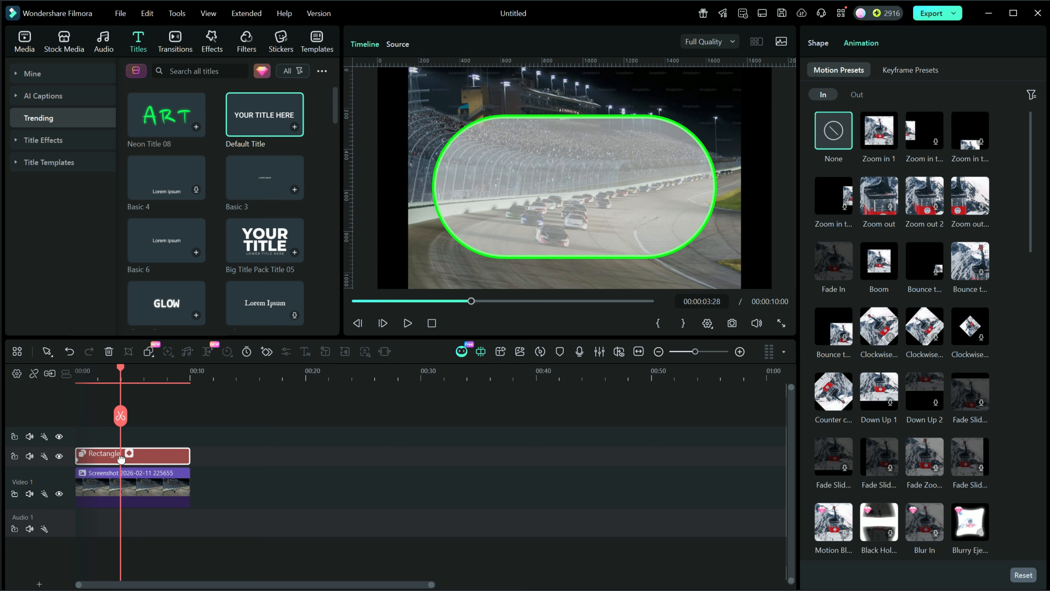
right_click(120, 460)
click(132, 471)
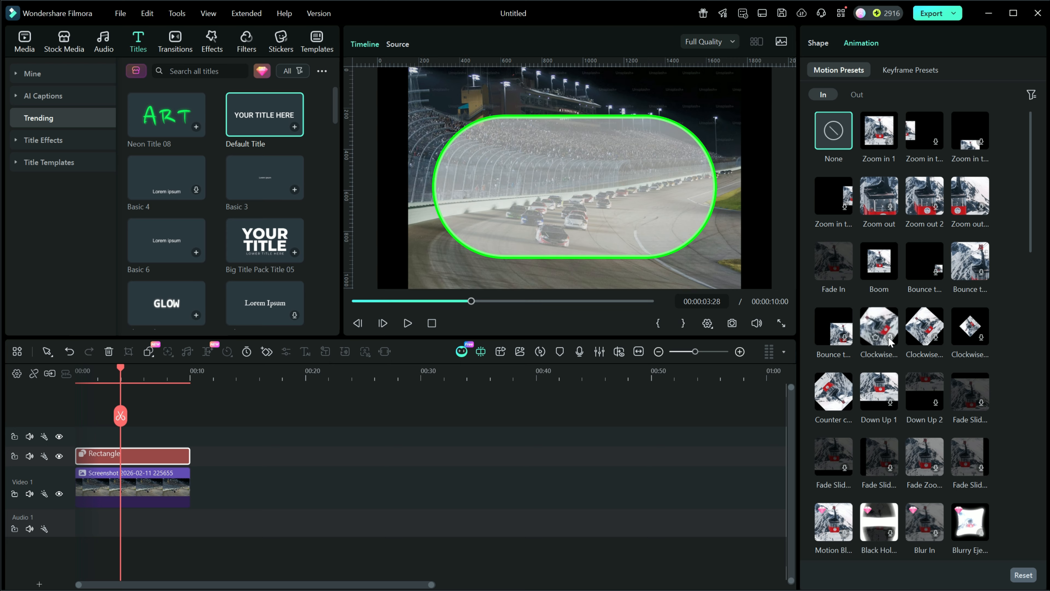
click(878, 330)
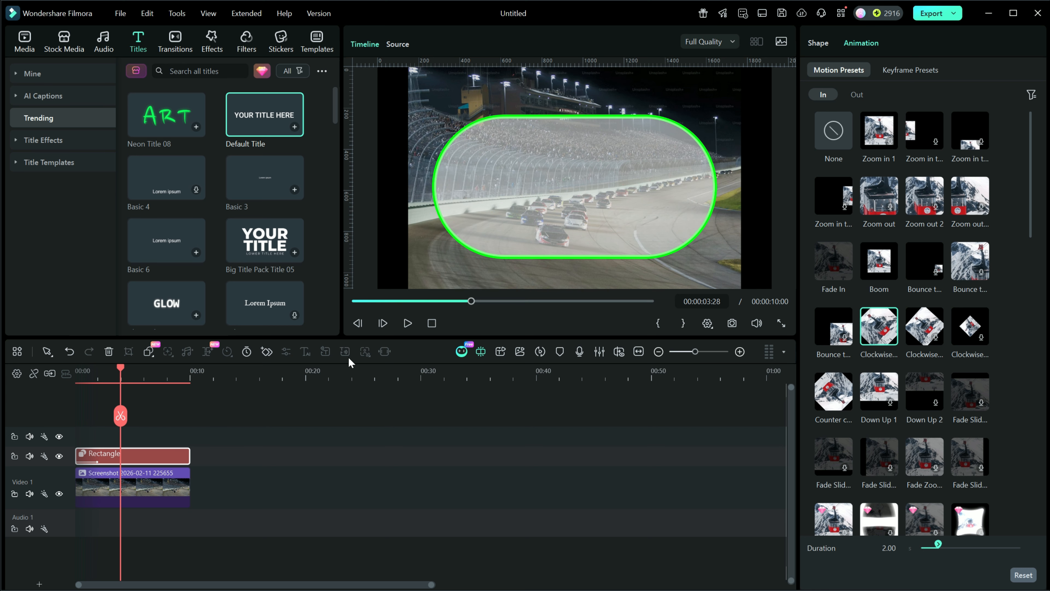
drag(141, 377, 188, 380)
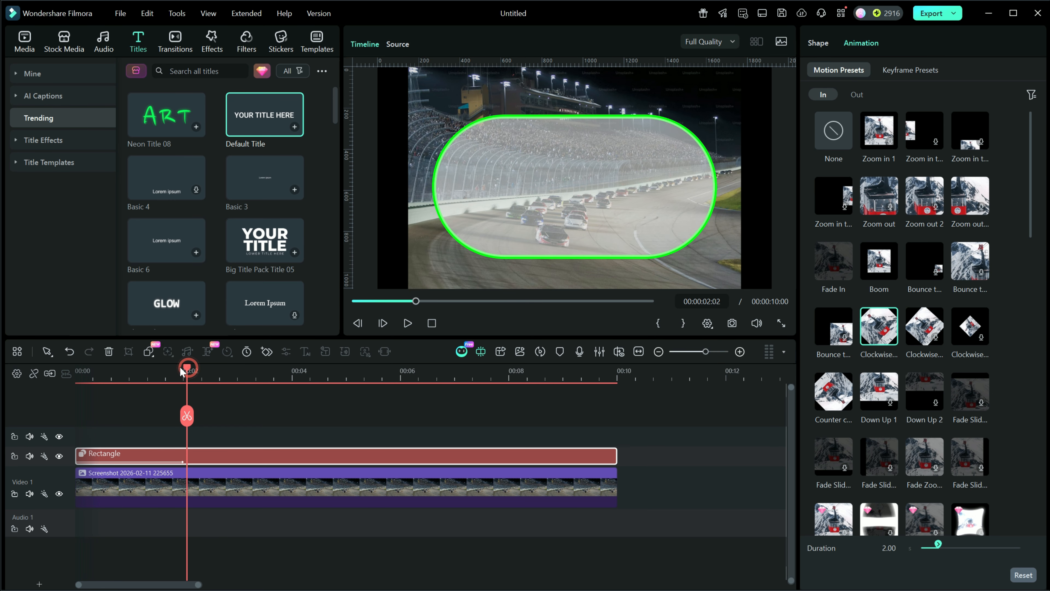
drag(189, 369, 148, 371)
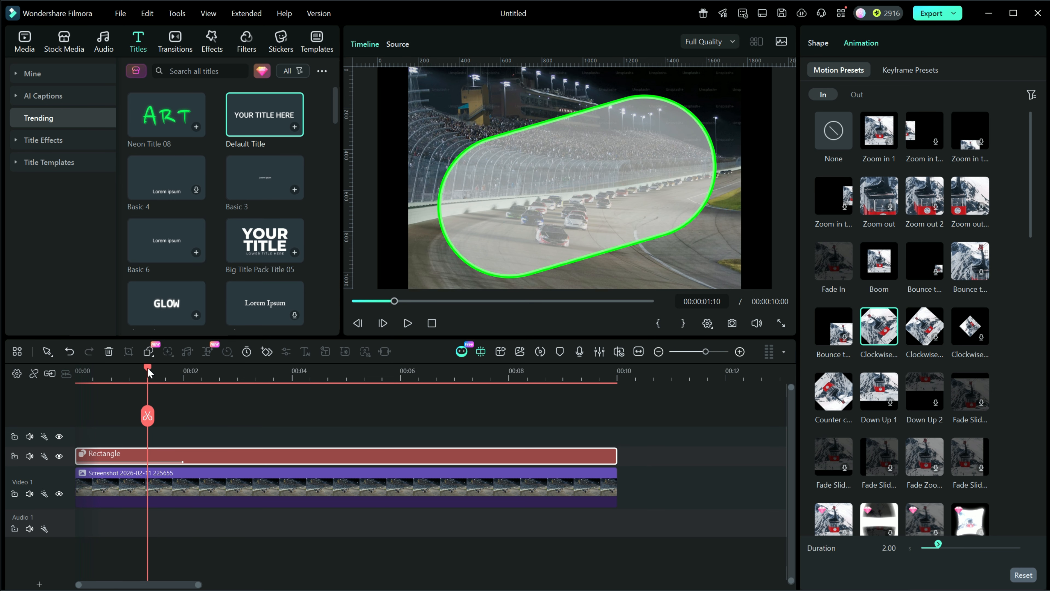
click(181, 460)
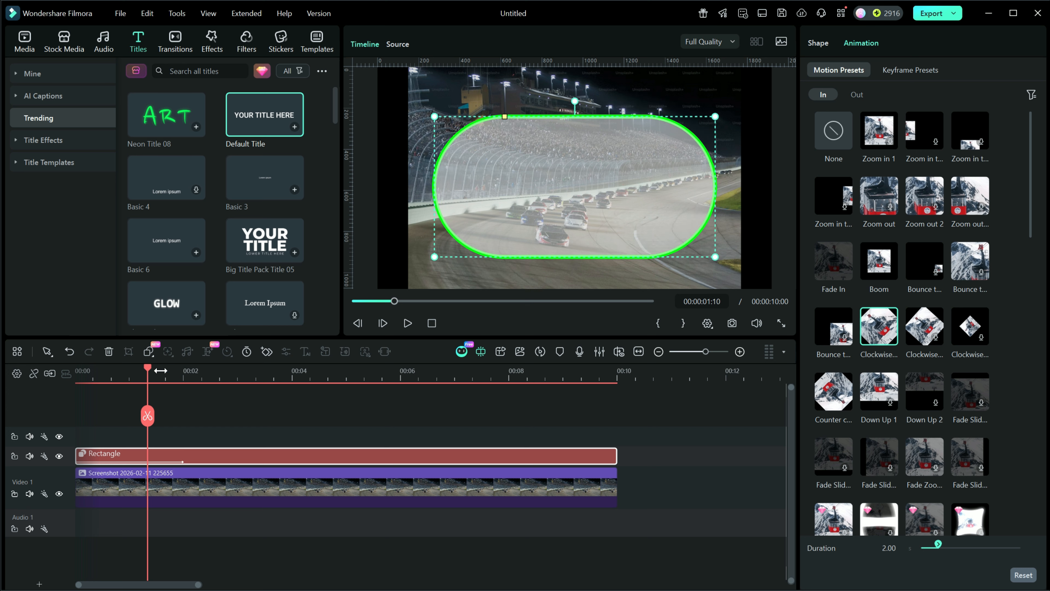
drag(147, 371, 177, 372)
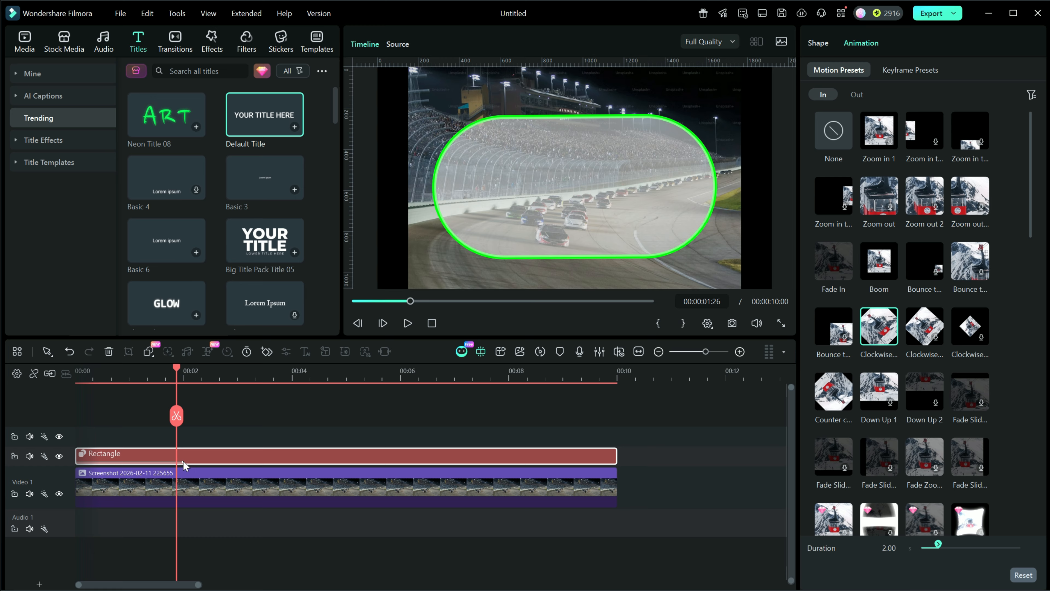
key(ctrl+z)
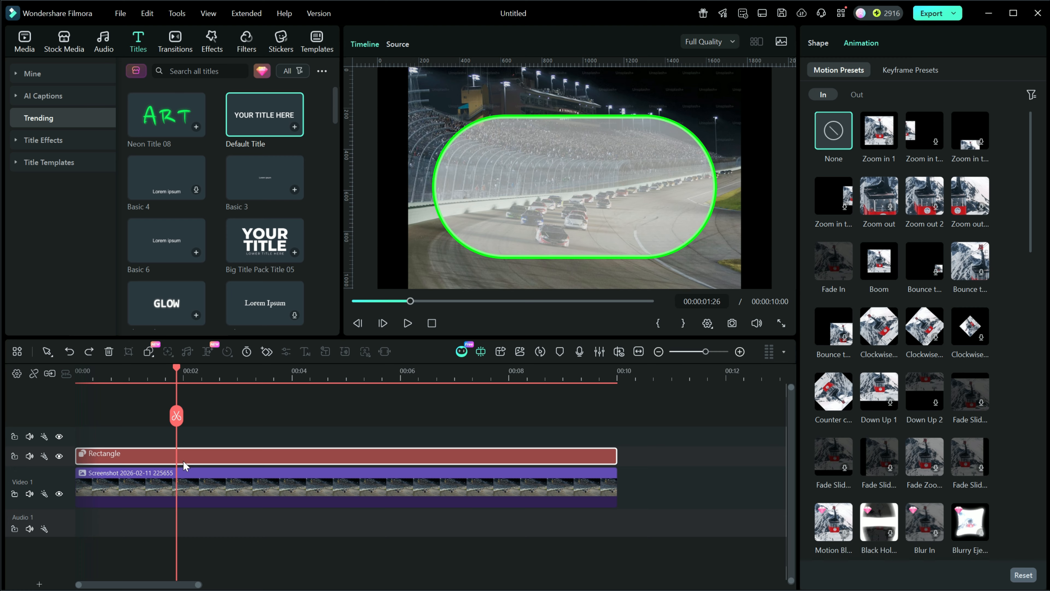
click(826, 139)
- Add a Transform keyframe to the rectangle at 2 seconds
click(184, 379)
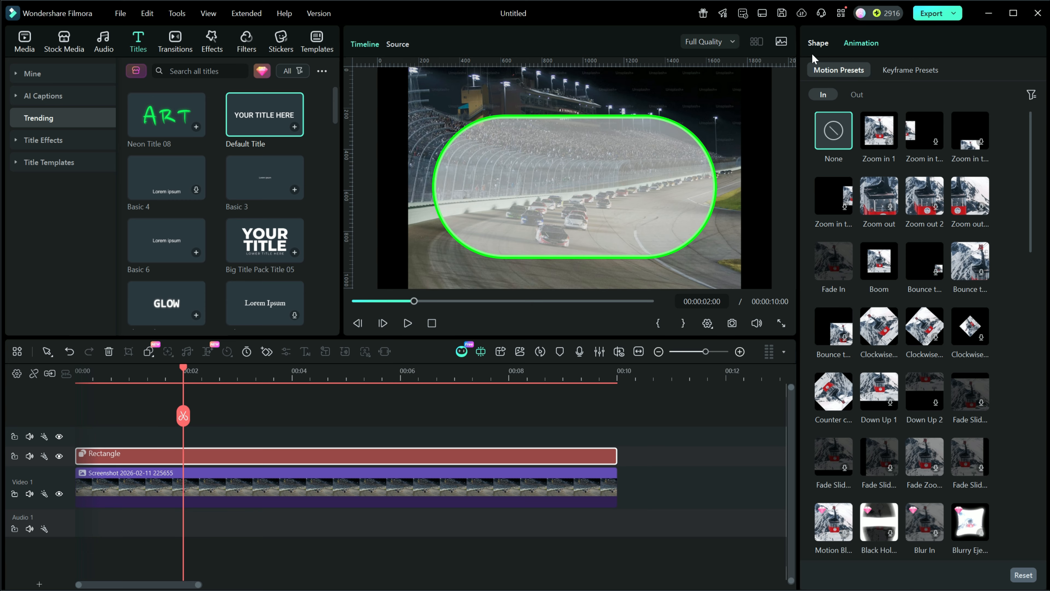
click(819, 45)
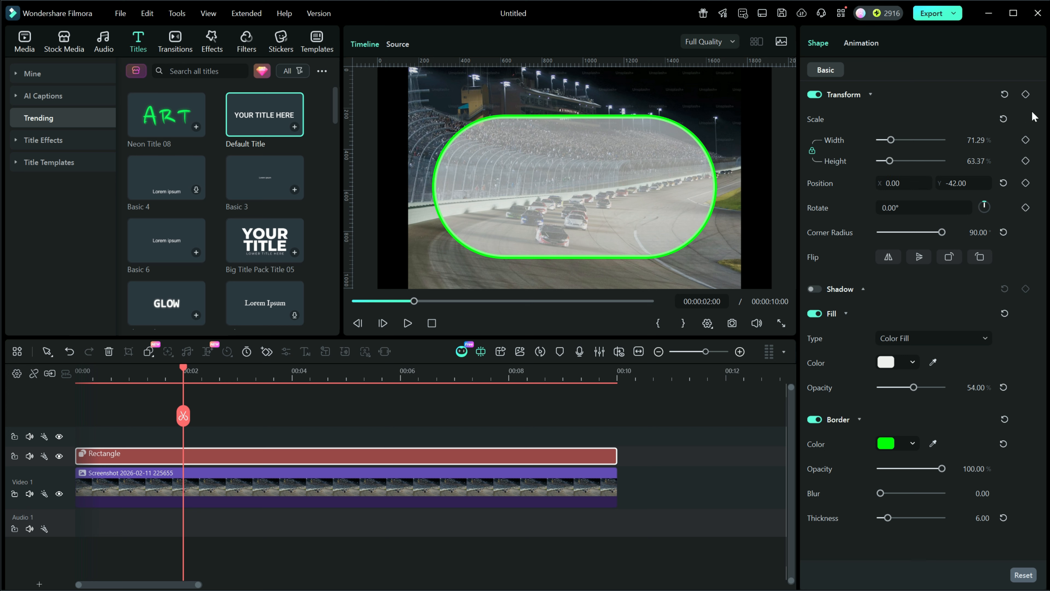
click(1025, 94)
- At the clip start, shrink the rectangle's scale to 0% and play back the animation
click(432, 323)
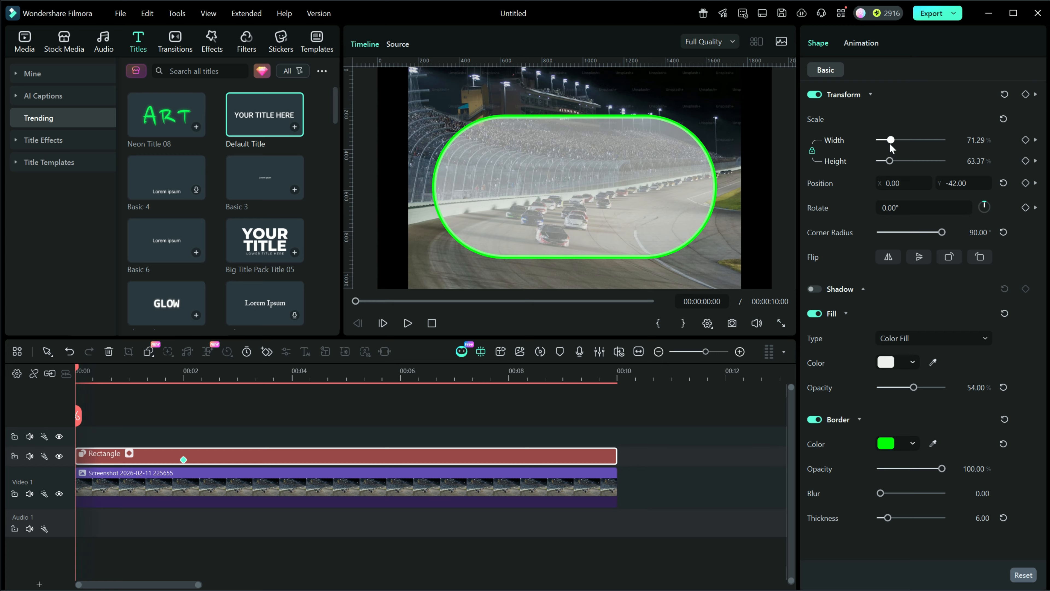
drag(892, 140, 868, 141)
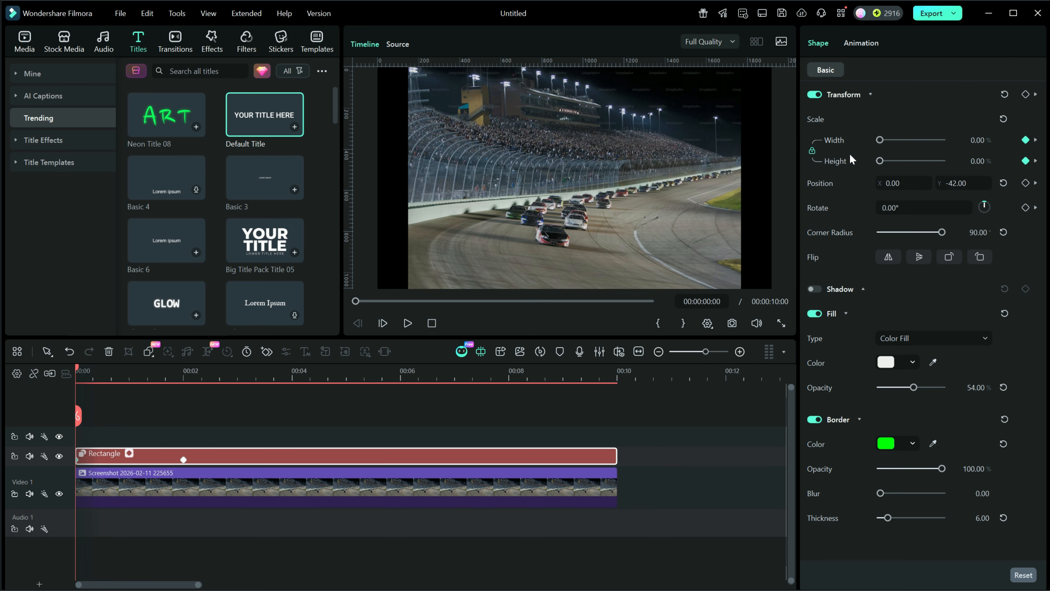
click(408, 323)
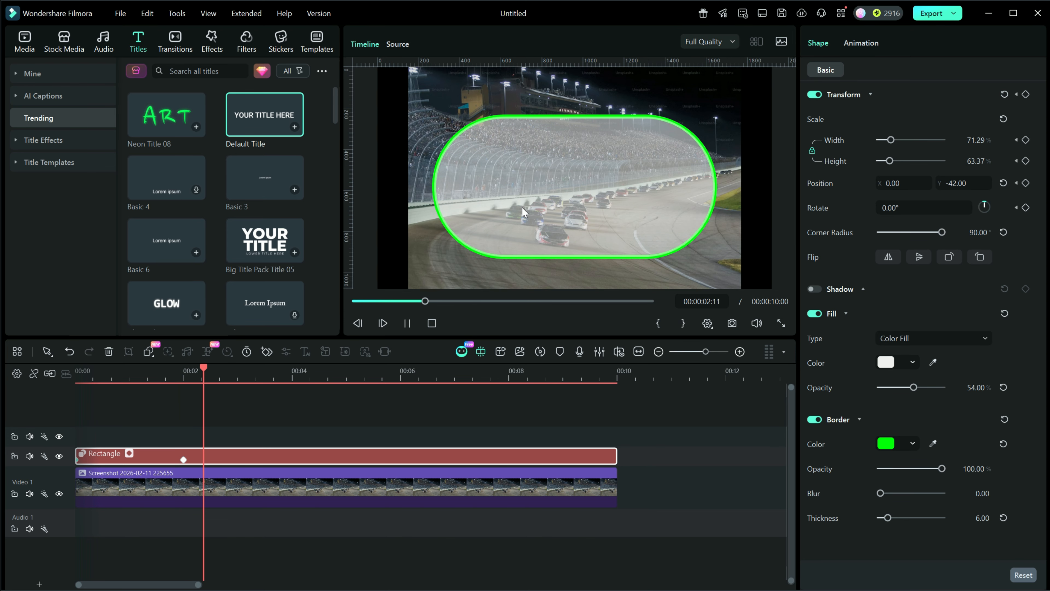
click(407, 323)
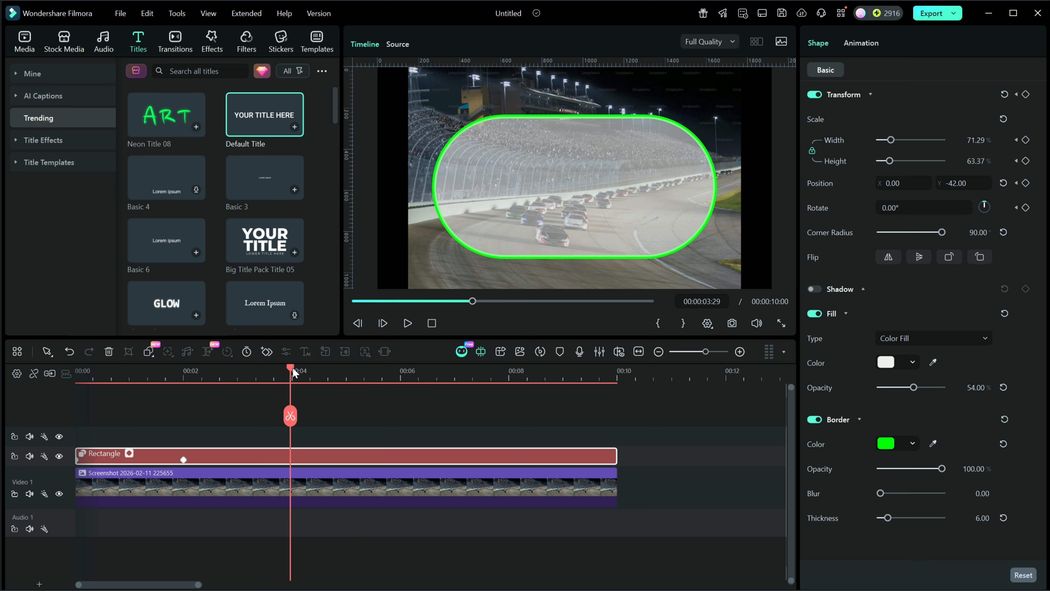
- Add a Transform keyframe at 9 seconds, then shrink the rectangle's scale to 0% at the clip's end
drag(291, 368, 564, 410)
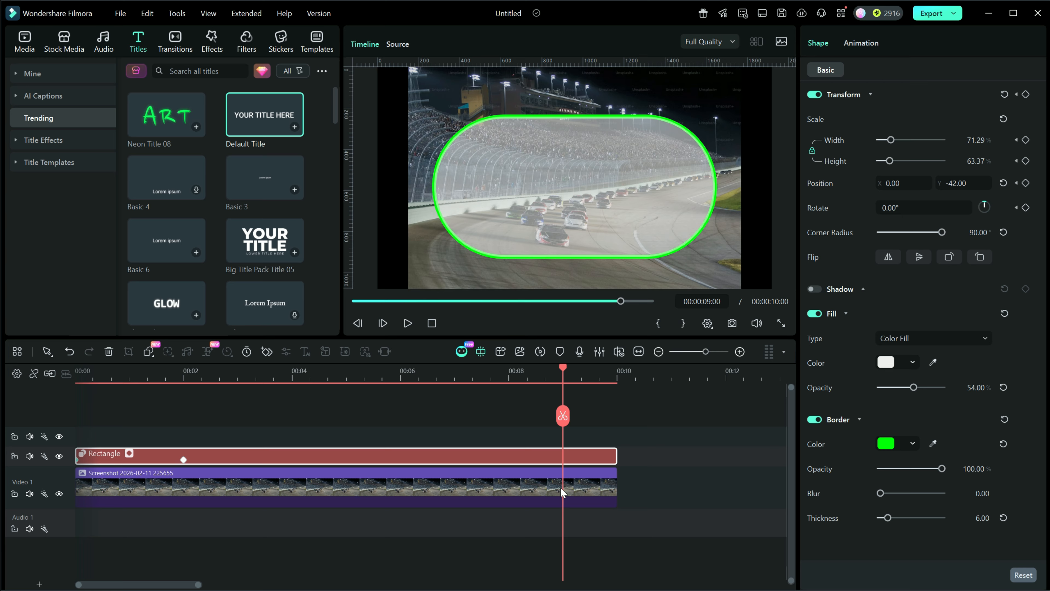
click(1026, 95)
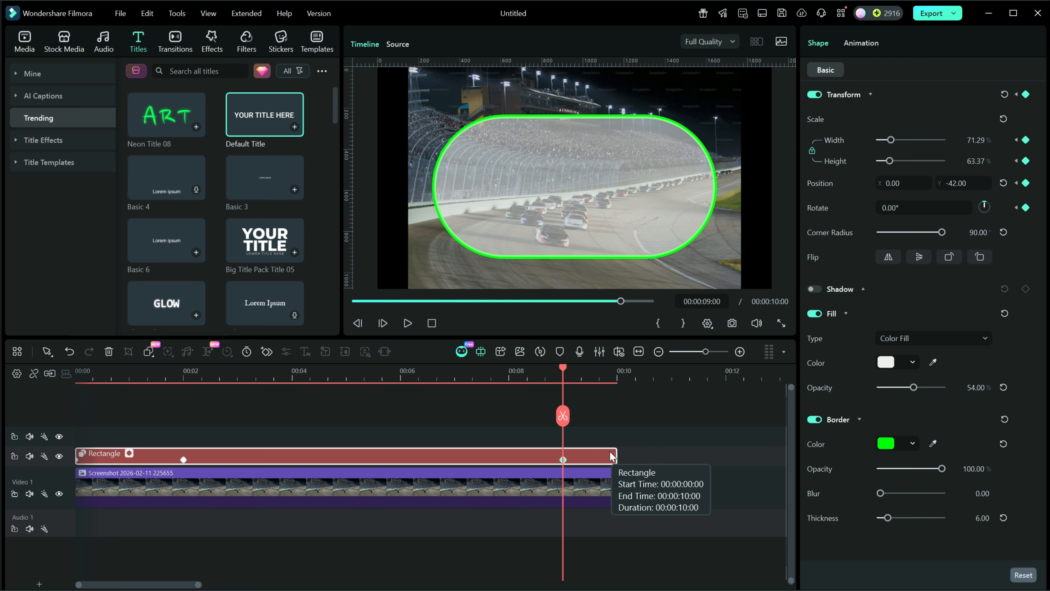
key(Down)
key(Left)
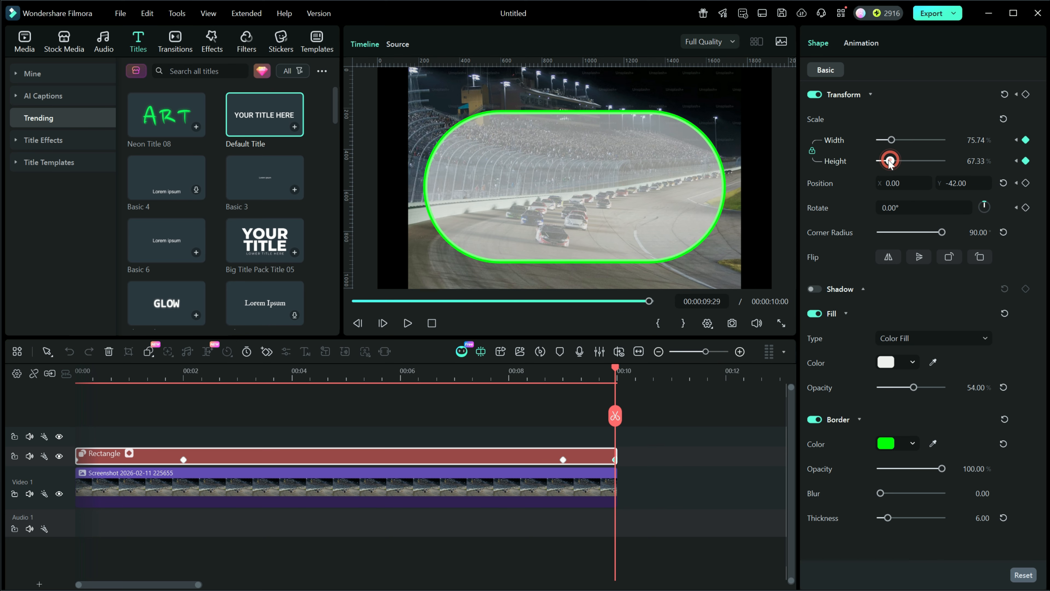
drag(890, 159, 849, 158)
- Add the Default Title to the track above the rectangle at the start of the timeline
drag(613, 365, 535, 380)
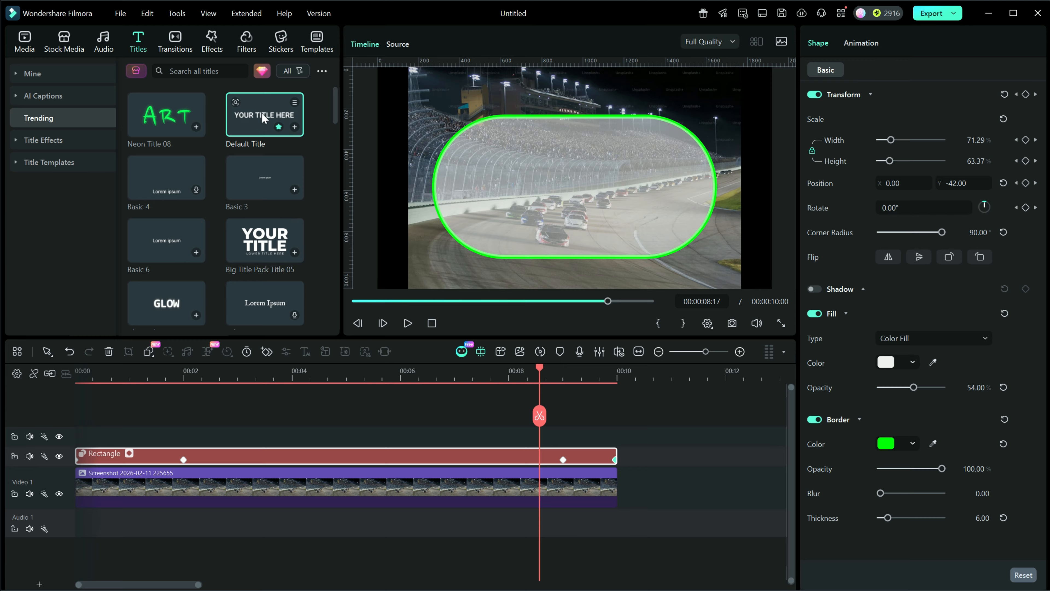
drag(252, 114, 76, 439)
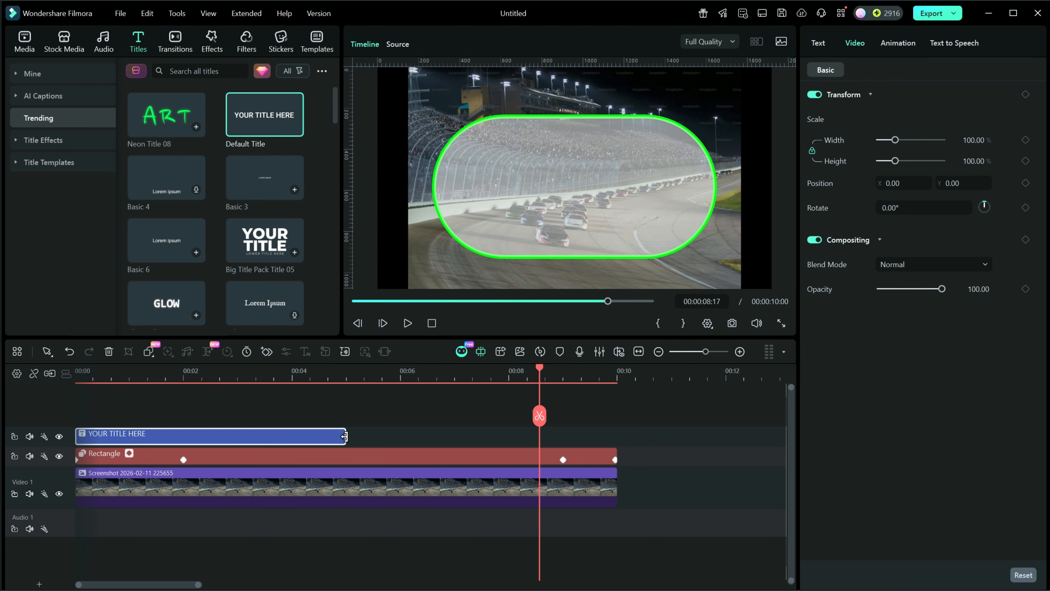
- Stretch the title clip, then reposition and trim it so it runs from 2 to 9 seconds, matching the rectangle's keyframes
drag(344, 435, 614, 448)
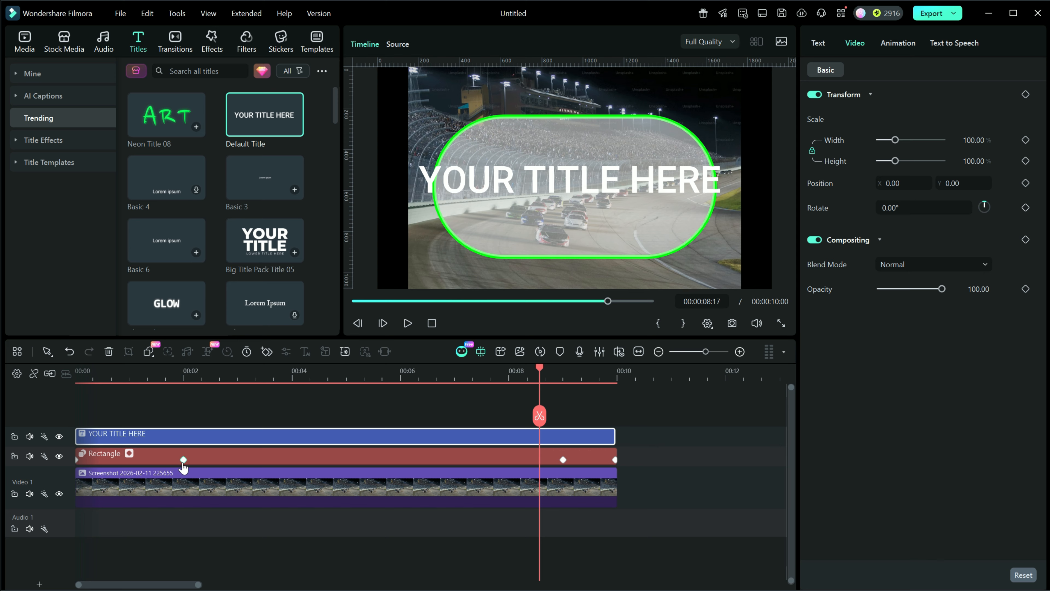
drag(182, 440, 288, 443)
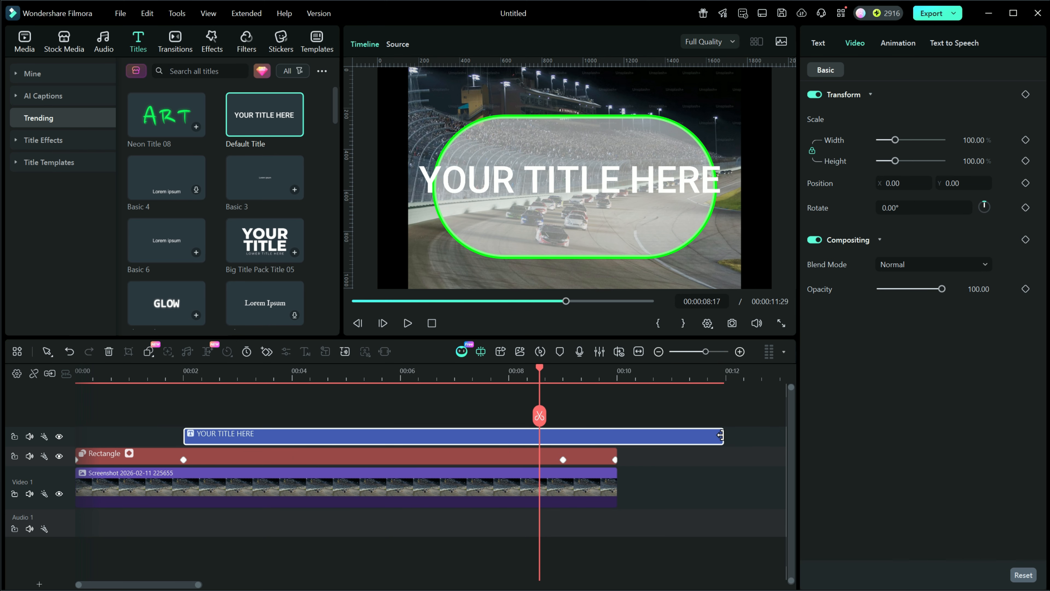
drag(721, 434, 563, 446)
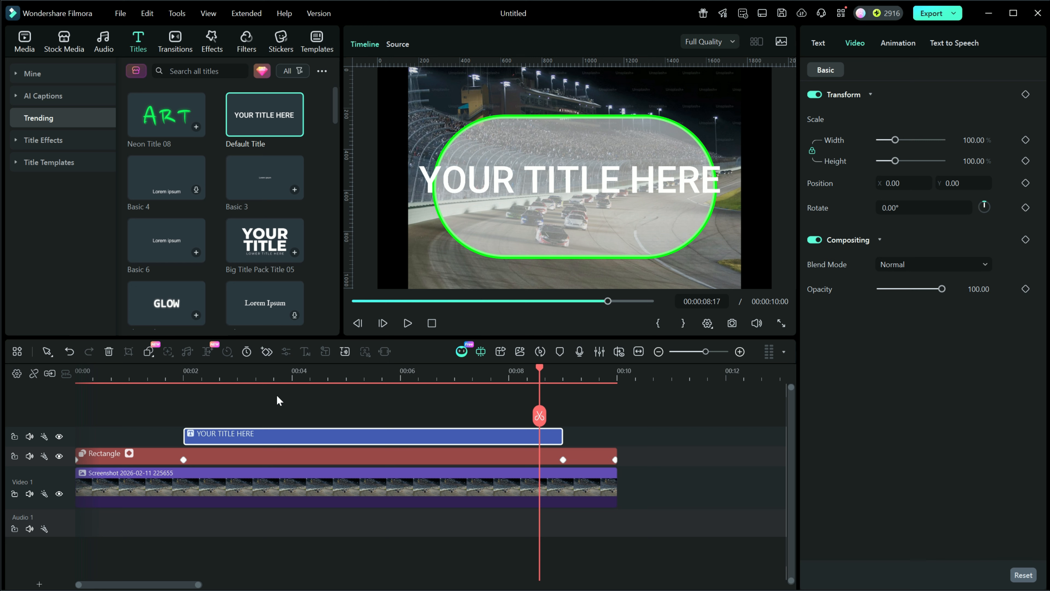
- Open the title in Advanced Text Edit and replace its text with the pasted words Race Results
click(335, 433)
click(818, 44)
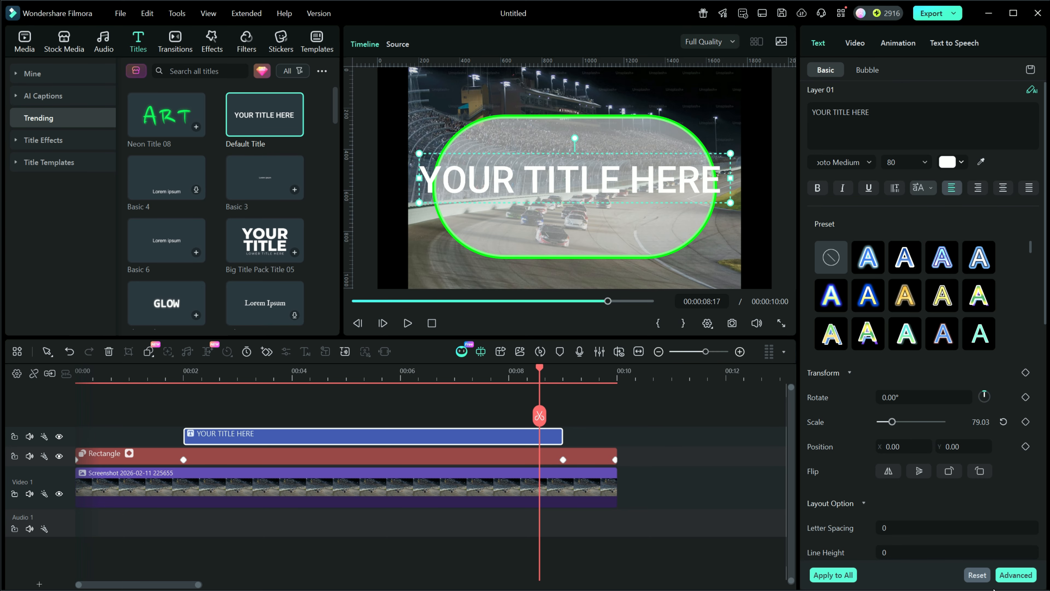
click(1017, 575)
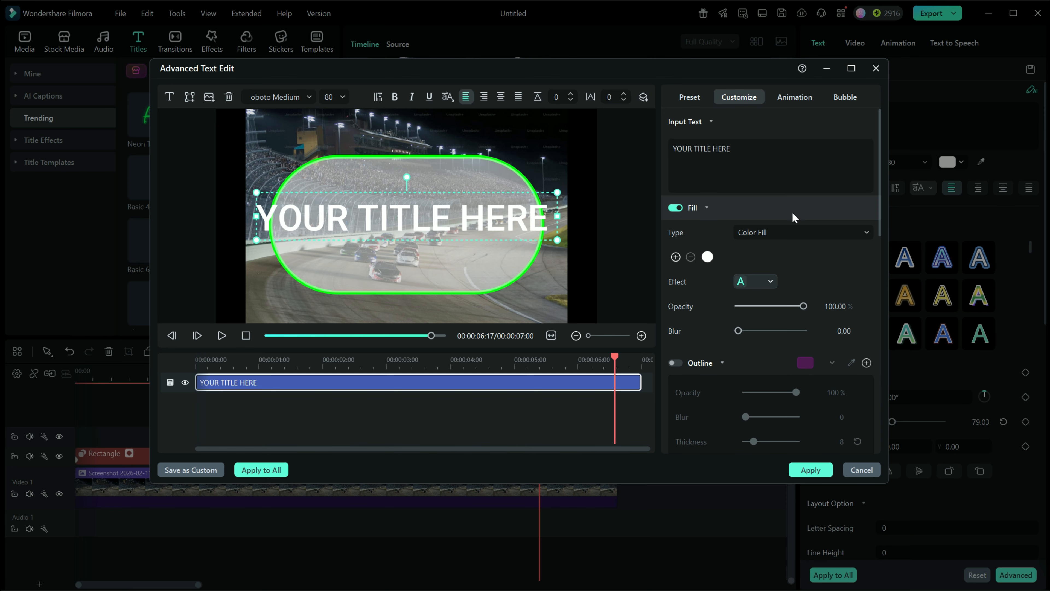
drag(736, 150, 674, 150)
right_click(703, 149)
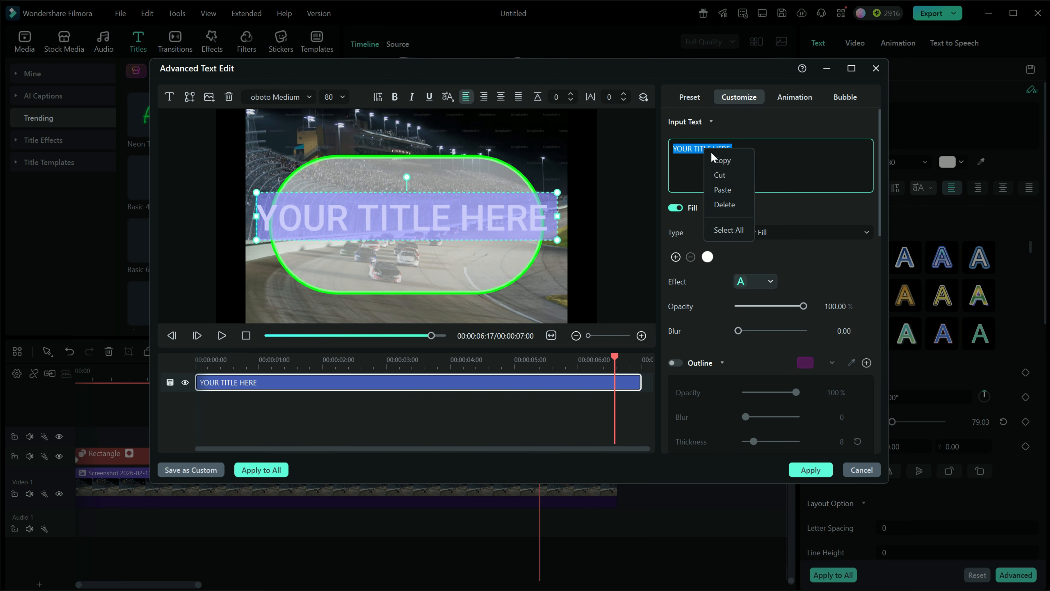
click(720, 188)
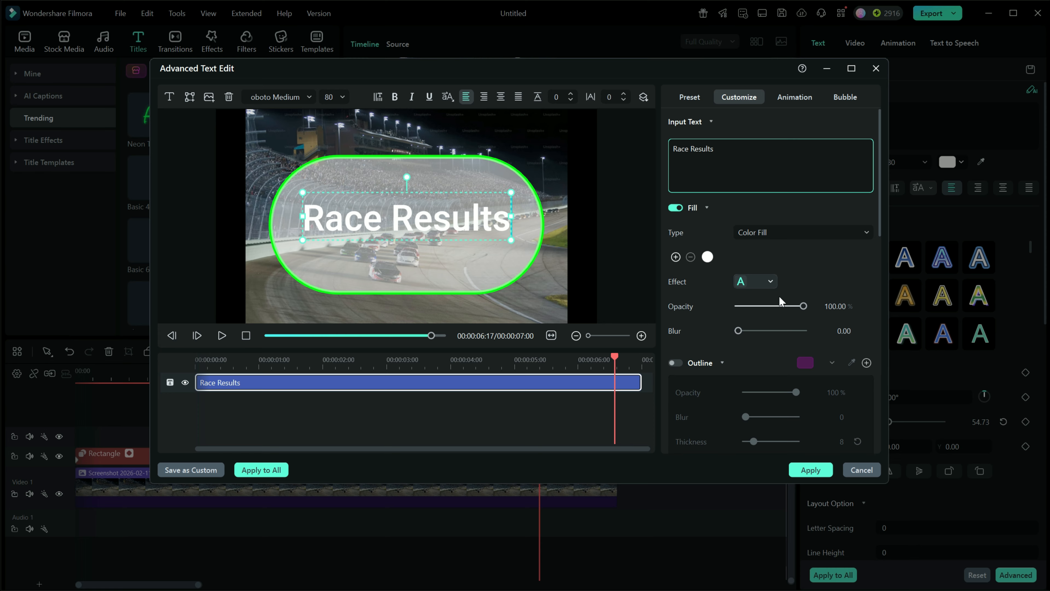
- Set the title's font size to 44 and move it up near the top of the rounded shape
scroll(330, 97, down, 20)
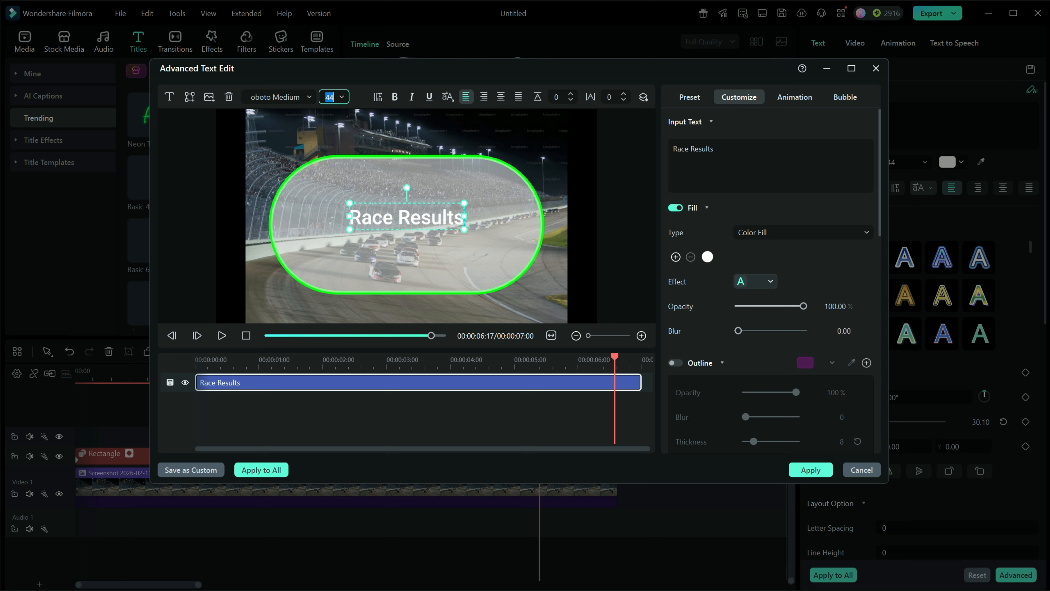
drag(407, 204, 407, 172)
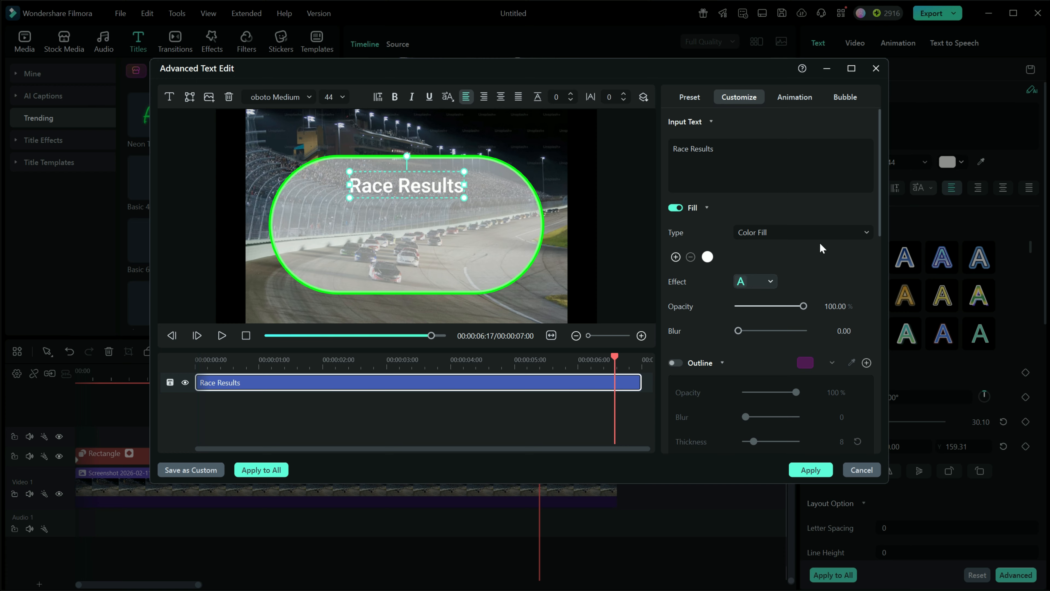
- Set the title's fill colour to light yellow
click(707, 257)
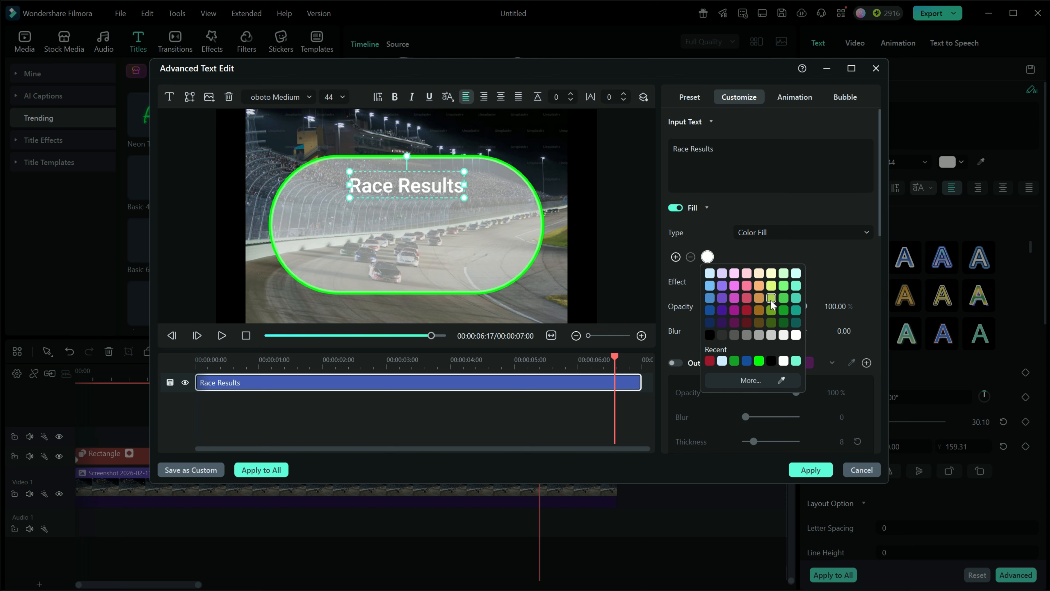
click(770, 285)
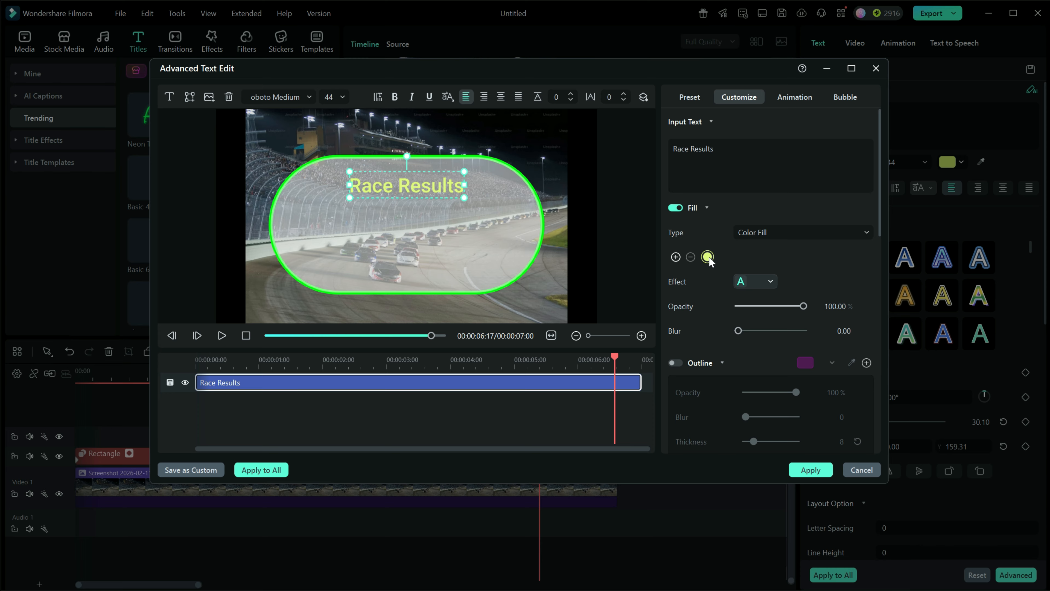
click(771, 282)
click(772, 284)
scroll(785, 365, down, 5)
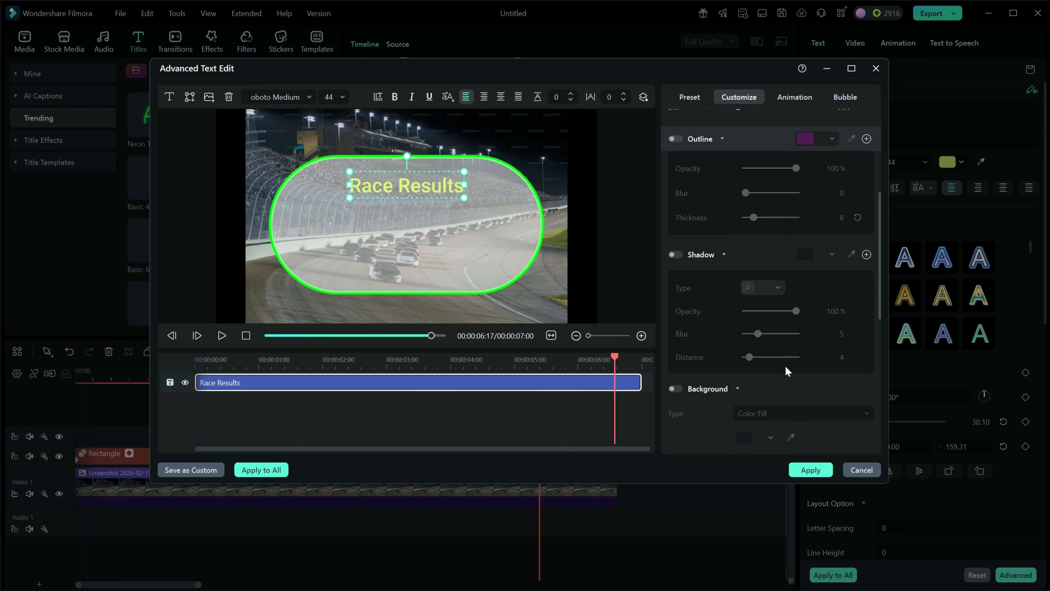
scroll(786, 364, up, 5)
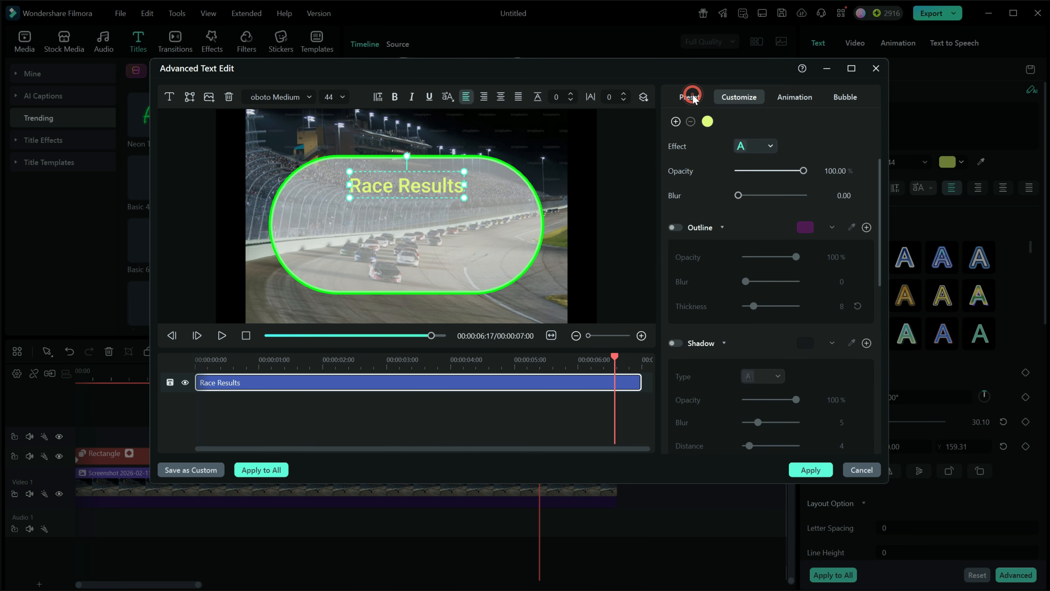
- Apply the red-orange glowing text preset to Race Results and nudge it slightly upward
click(690, 98)
scroll(838, 225, down, 2)
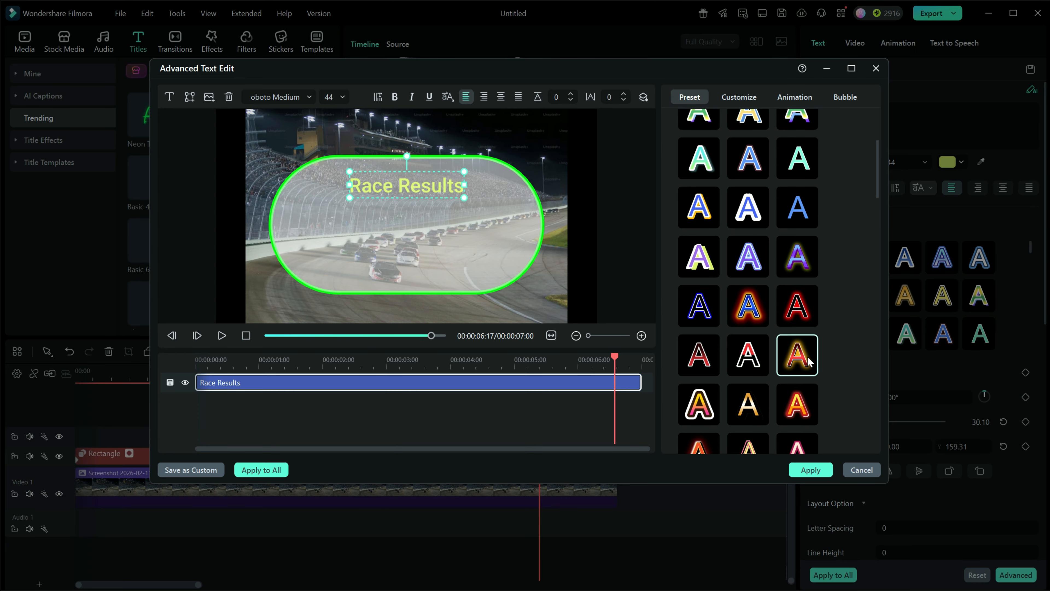
click(798, 362)
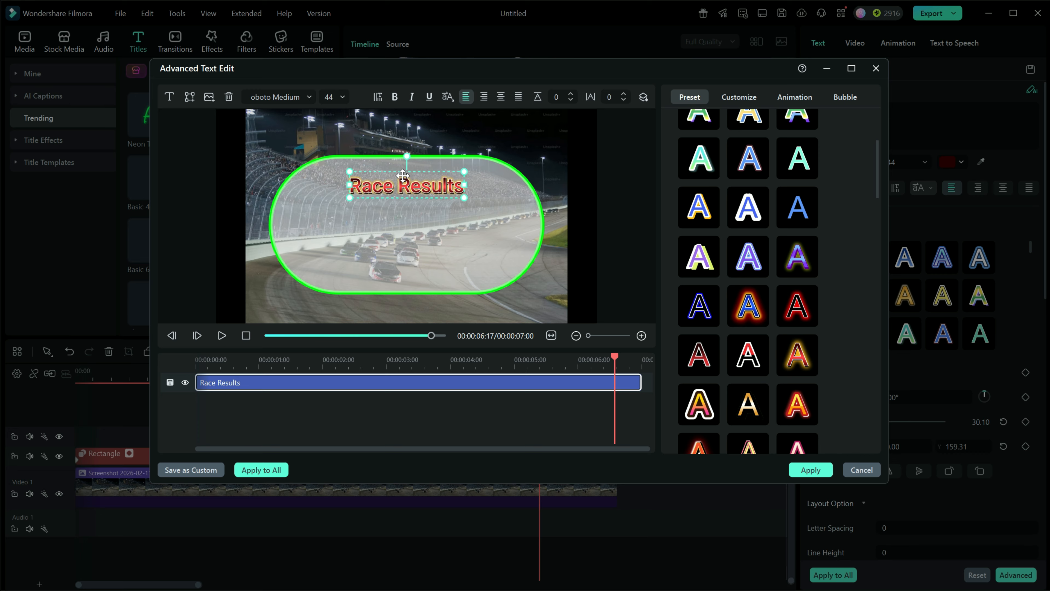
drag(404, 174, 405, 167)
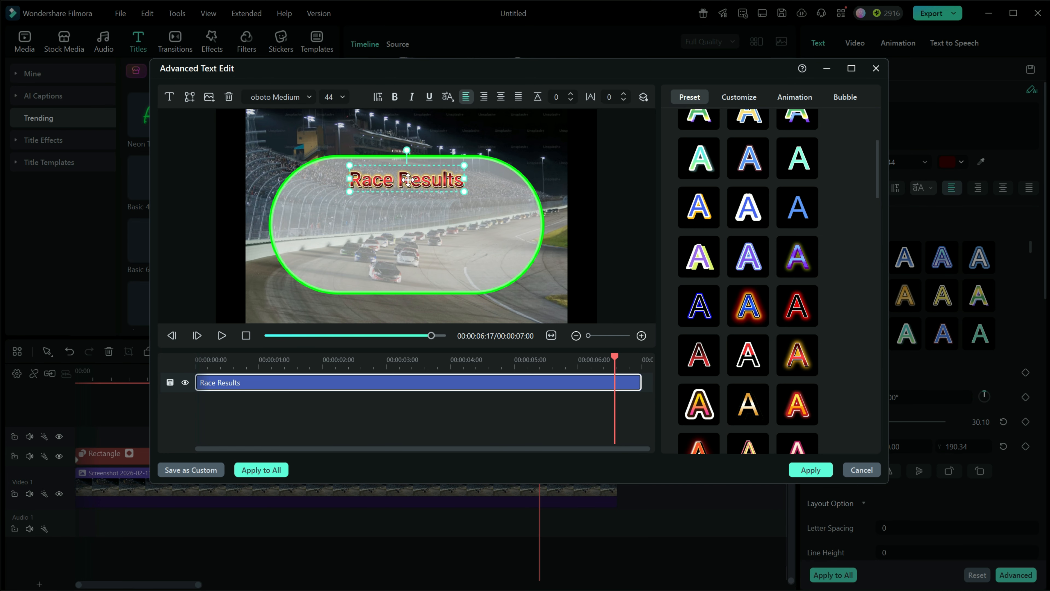
- Add a Quick Text box and move it just below the Race Results heading
scroll(778, 297, down, 5)
scroll(778, 303, up, 6)
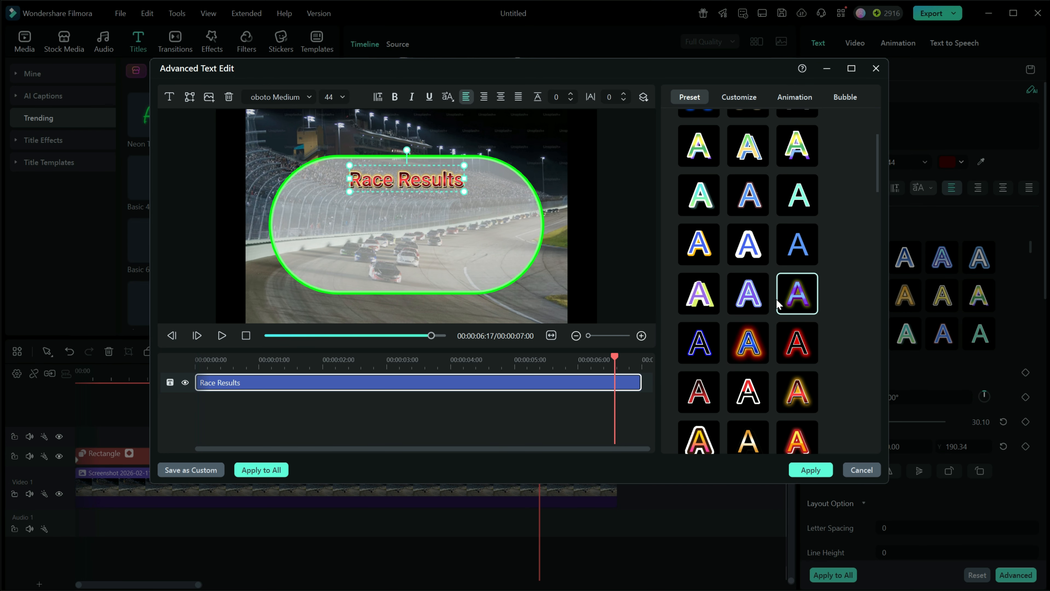
click(739, 99)
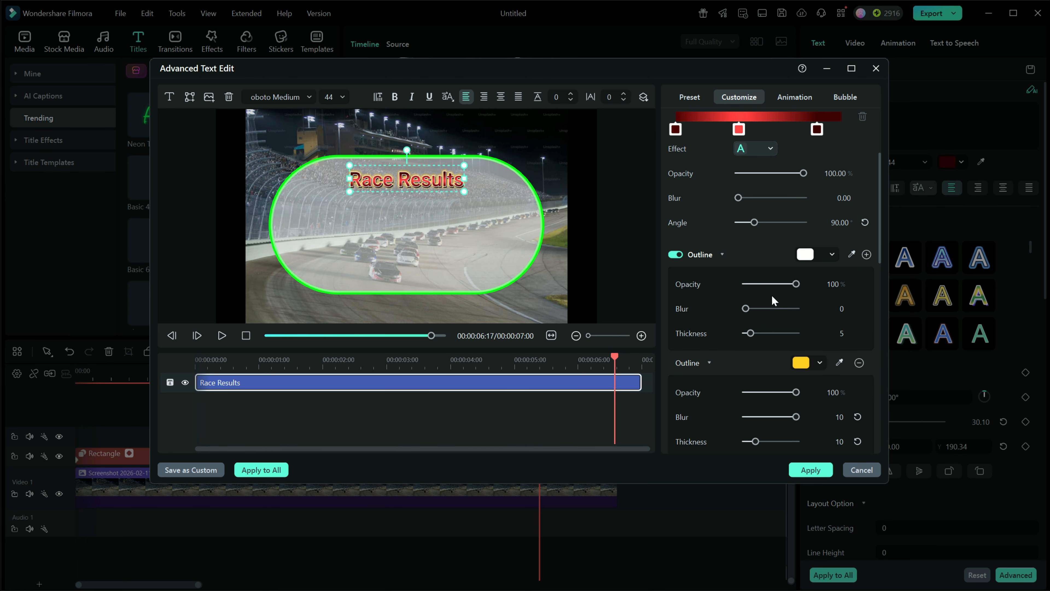
drag(880, 244, 885, 201)
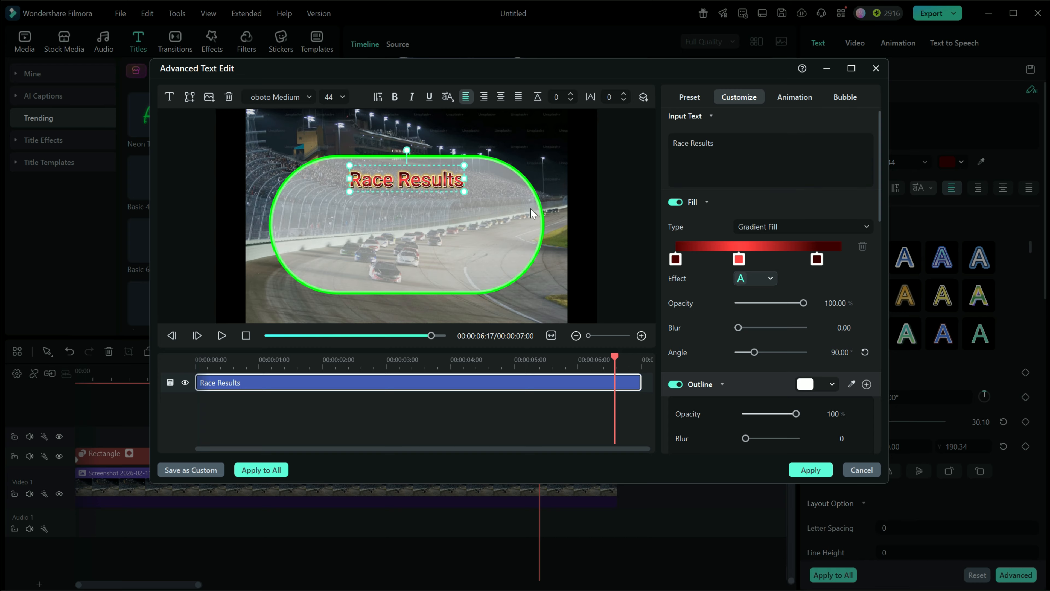
click(170, 98)
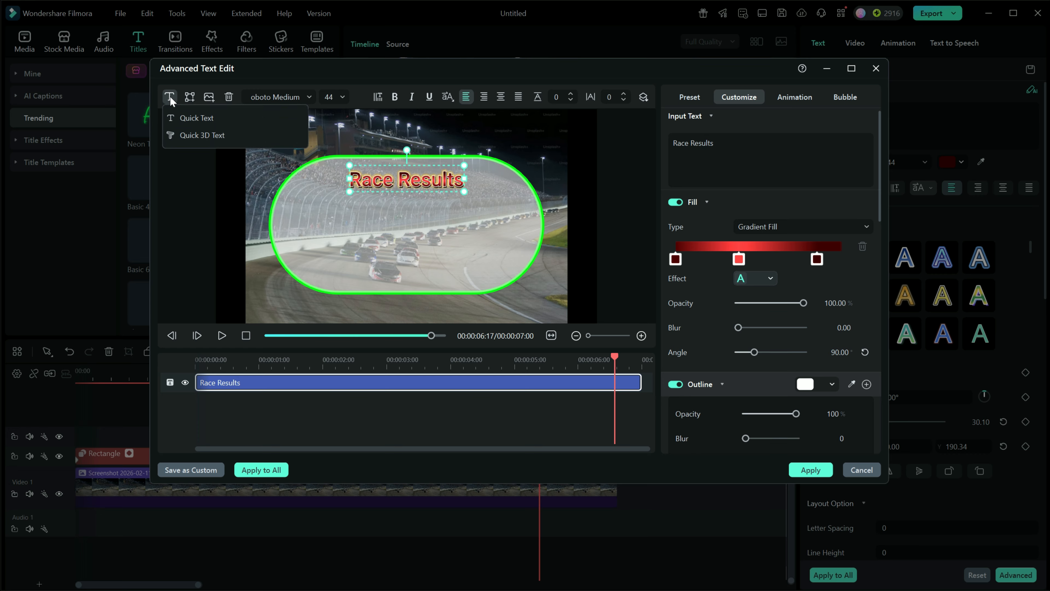
click(187, 117)
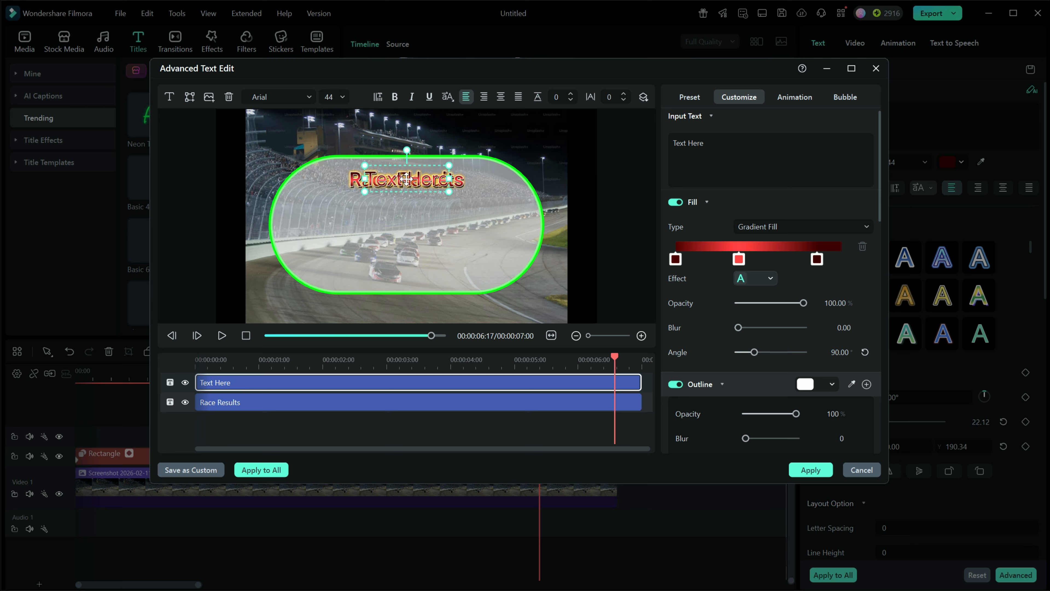
drag(406, 178, 405, 206)
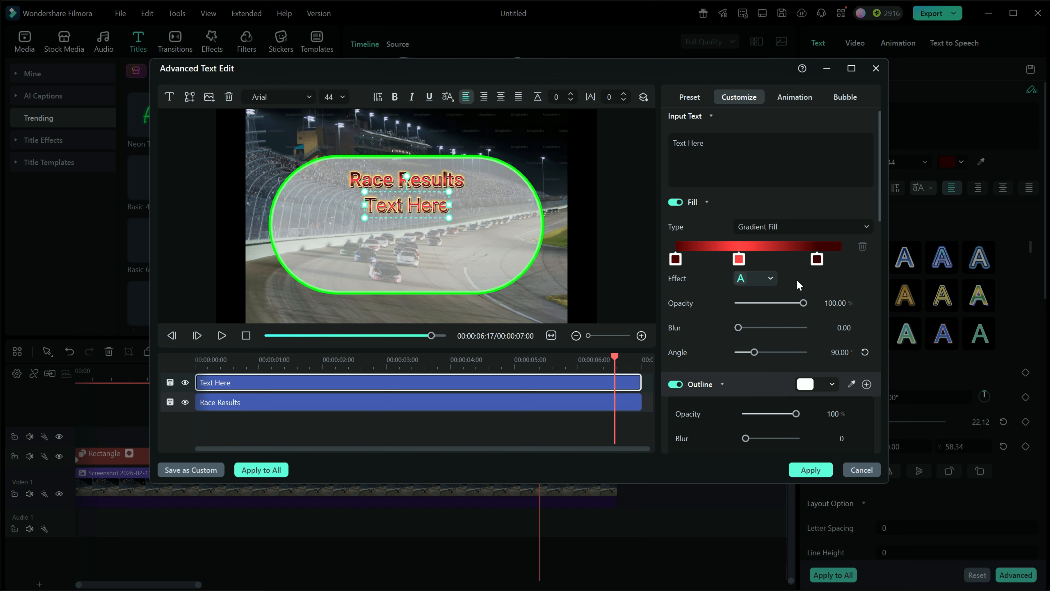
- Remove the inherited style from the new text box by choosing the None preset
scroll(872, 275, up, 1)
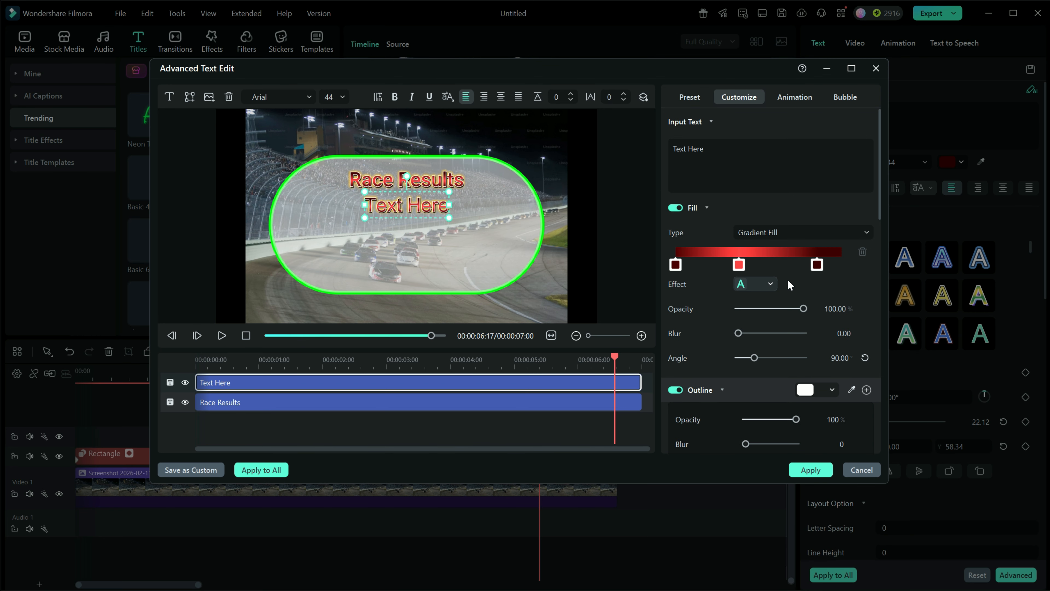
click(771, 284)
click(771, 284)
click(699, 98)
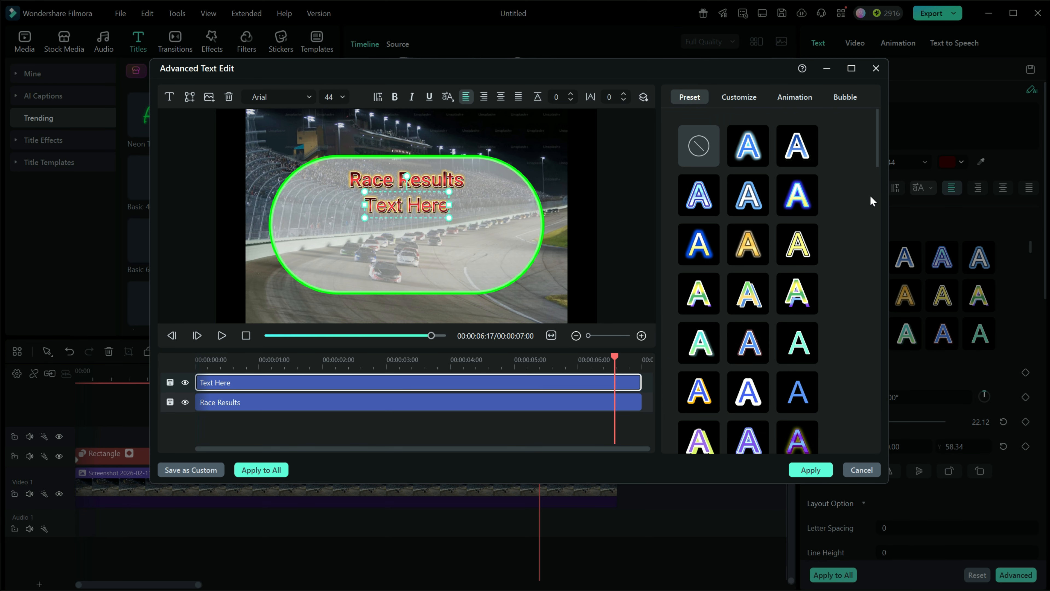
click(700, 147)
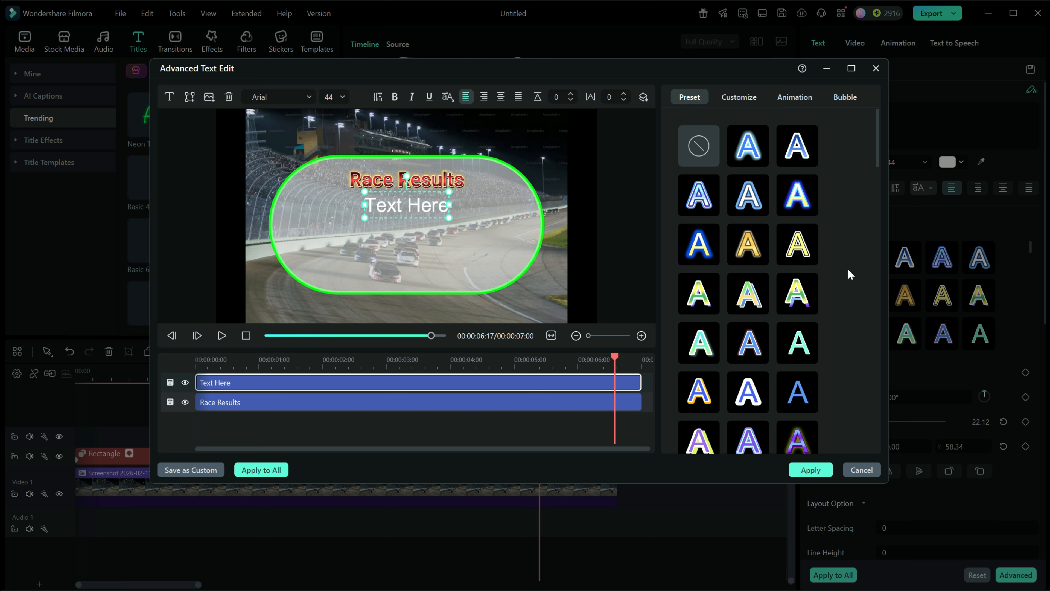
scroll(822, 274, down, 5)
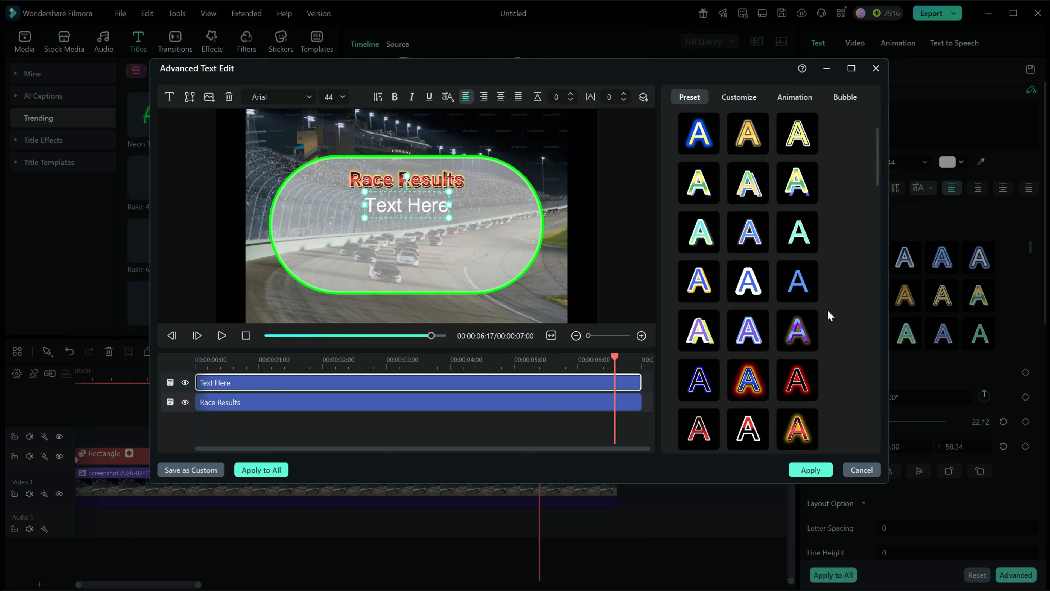
scroll(829, 315, up, 5)
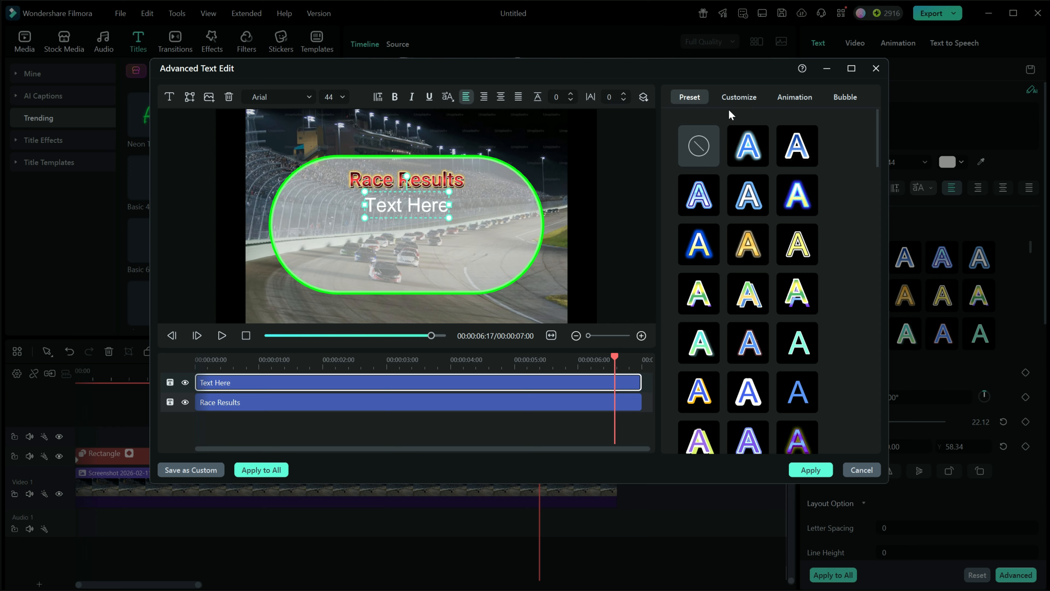
click(739, 98)
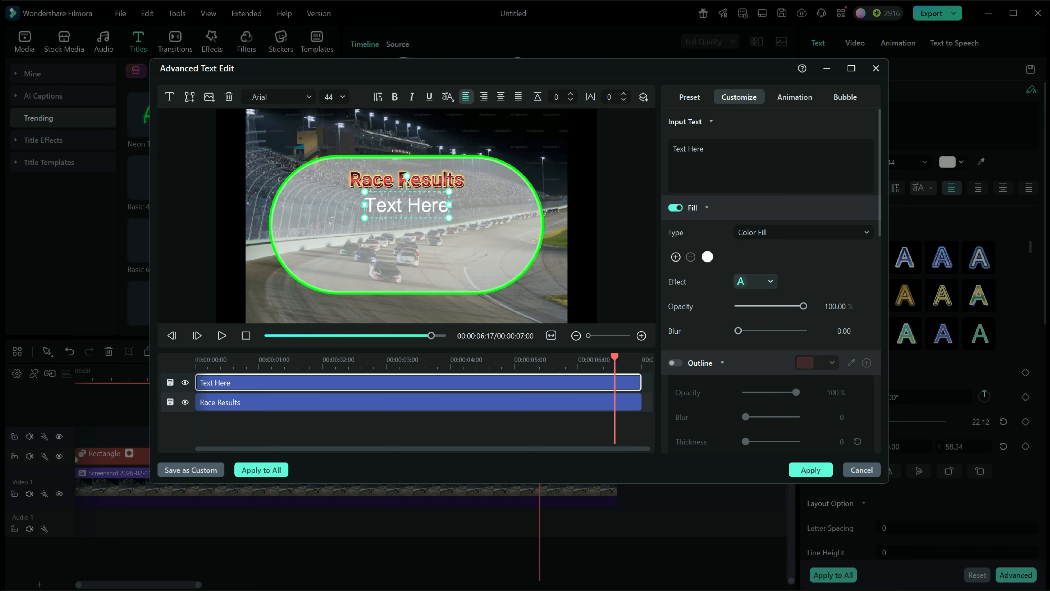
- Replace the new text box's placeholder with a pasted list of four driver numbers and names
triple_click(695, 149)
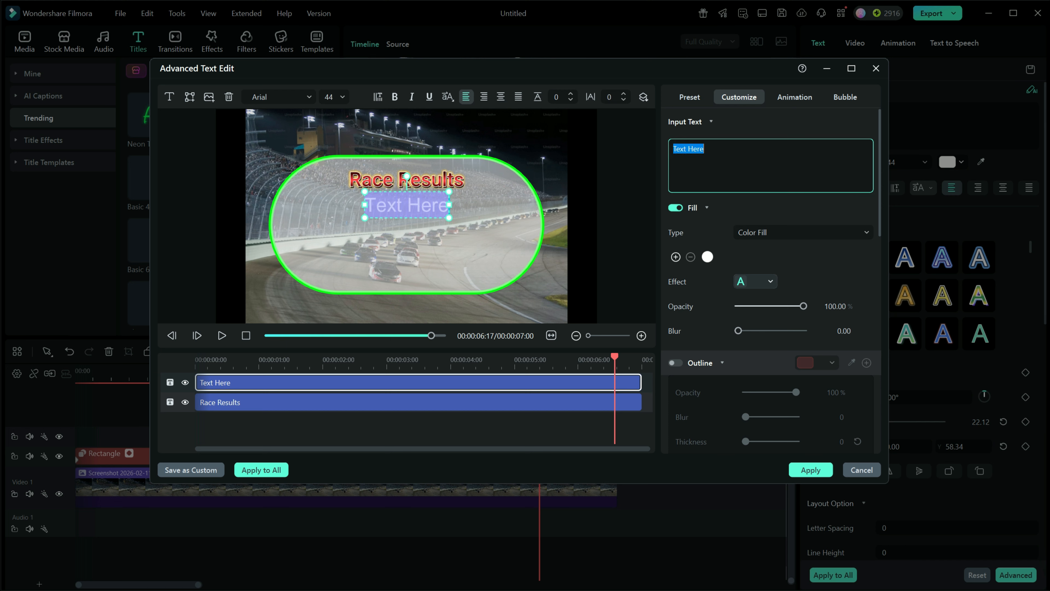
right_click(678, 155)
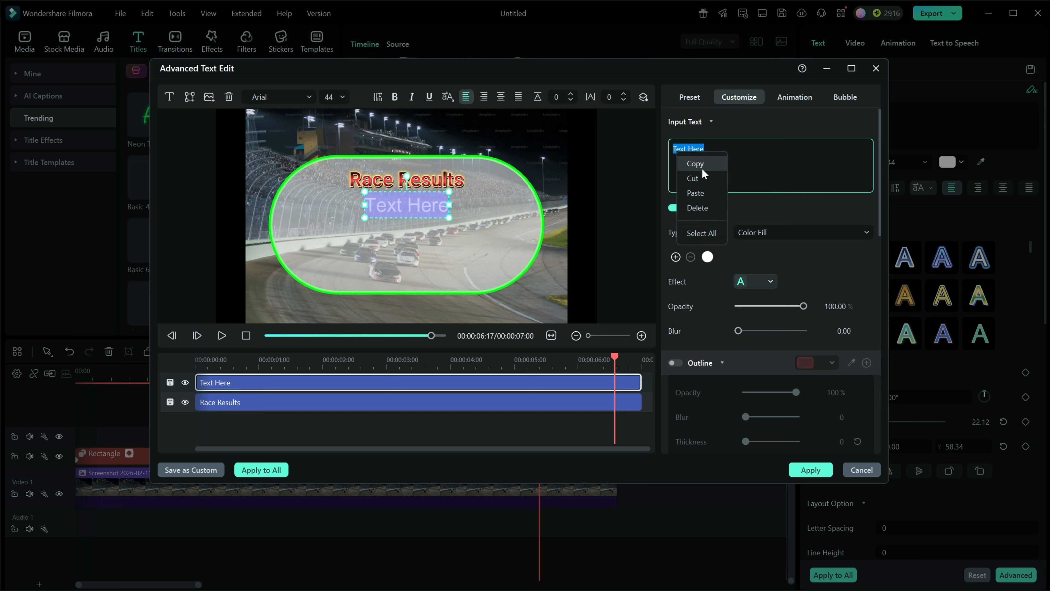
click(699, 192)
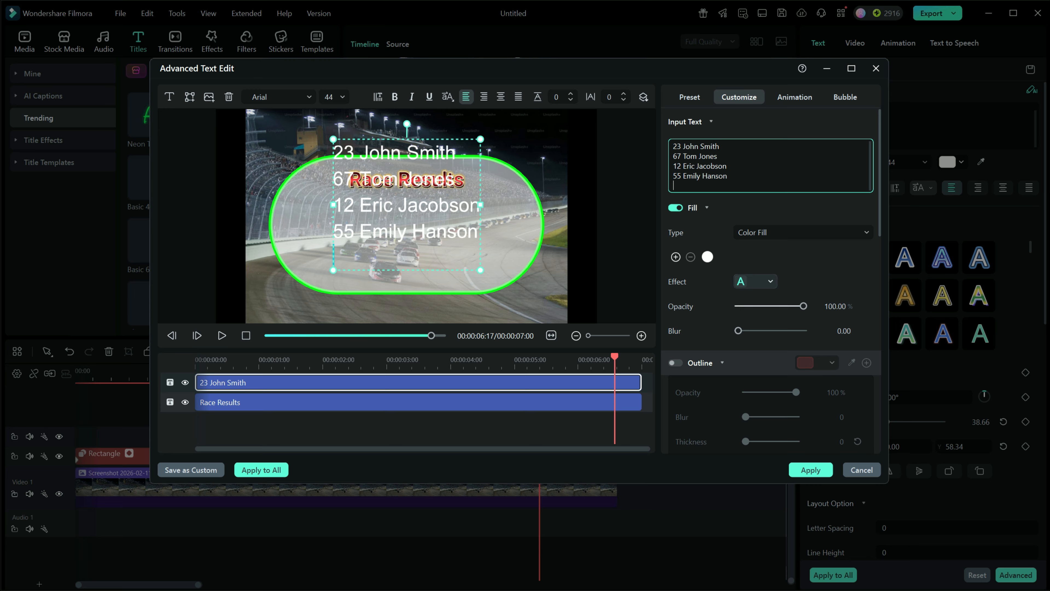
- Set the driver list's font size to 28 and move it down under the Race Results heading
click(329, 97)
text(24)
key(Return)
text(28)
key(Return)
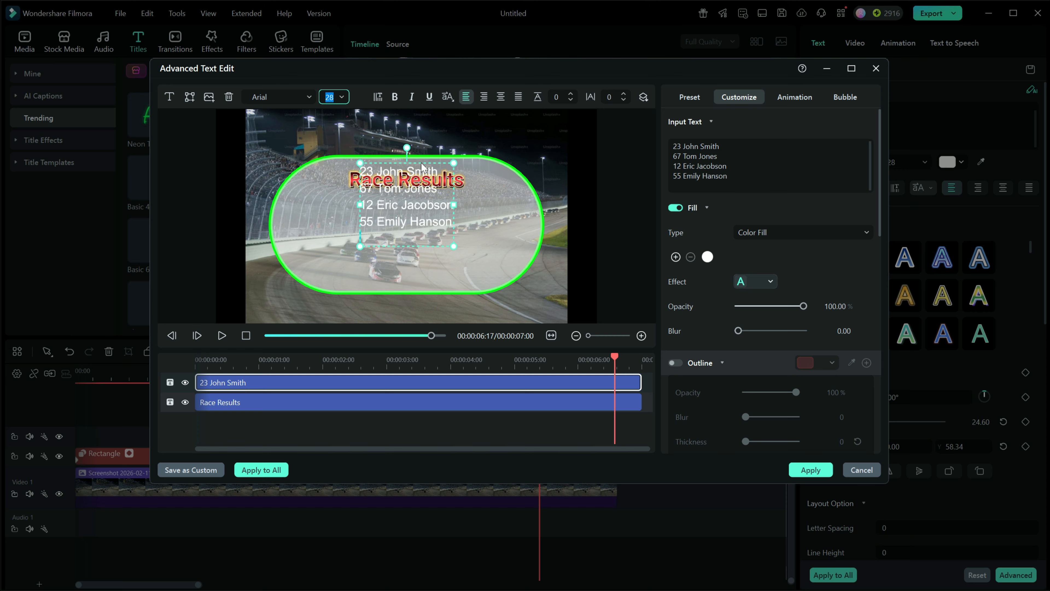
drag(422, 166, 420, 192)
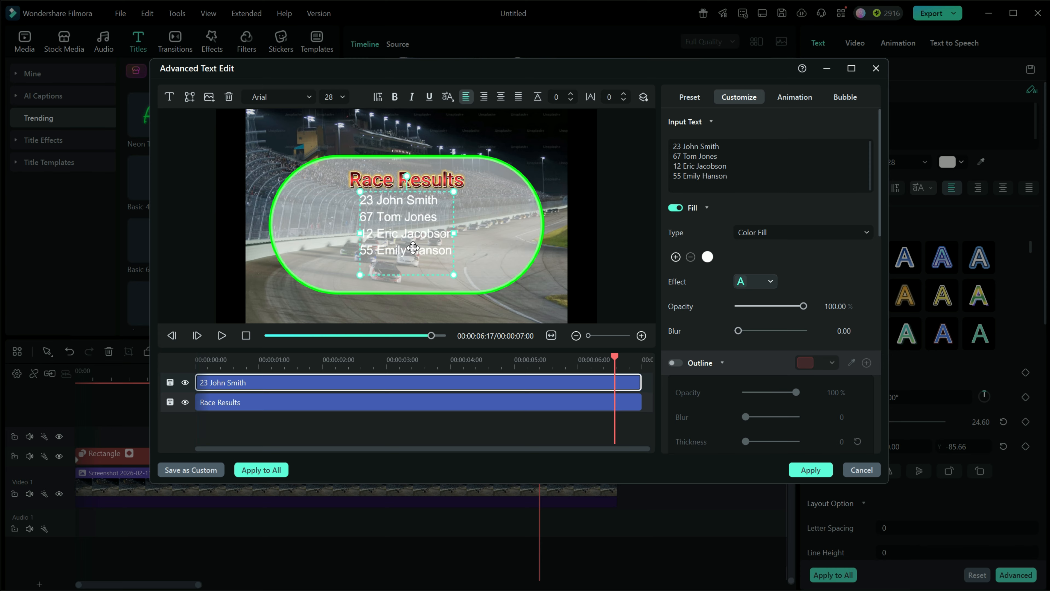
- Set the driver list's fill colour to pure yellow from the basic colours
click(708, 258)
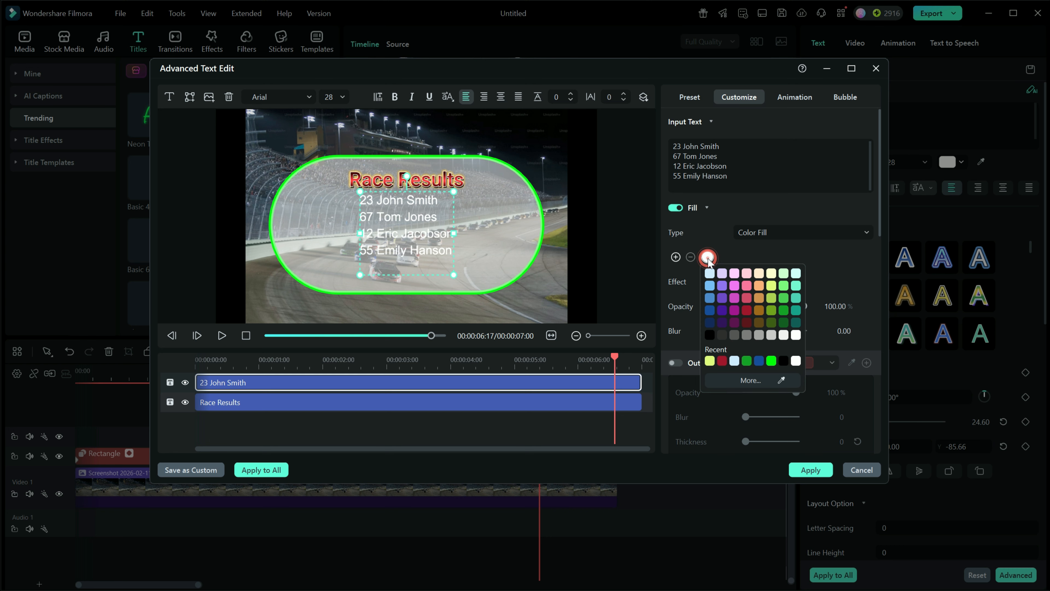
click(763, 380)
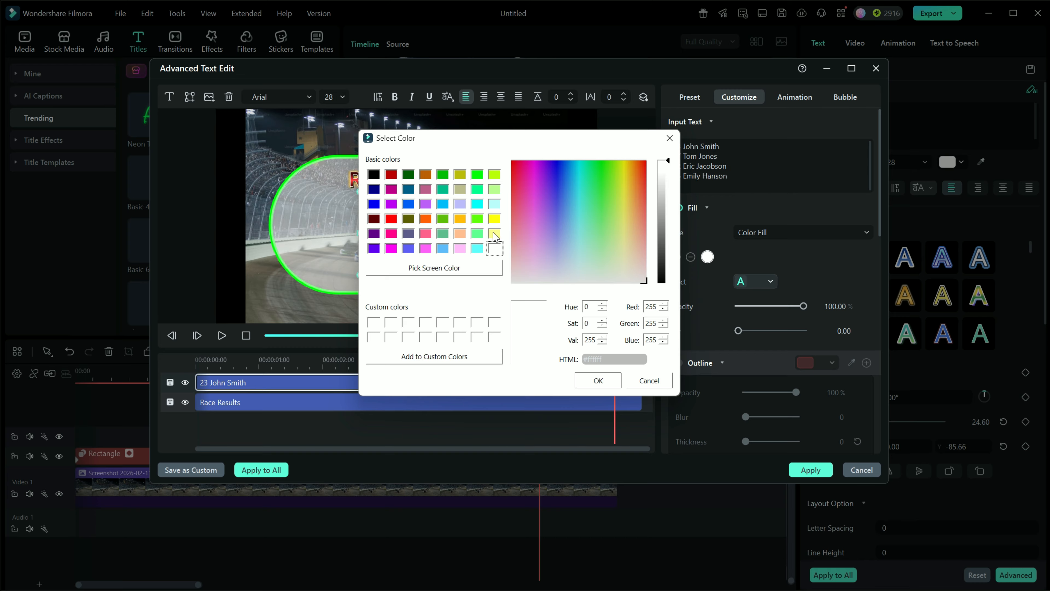
click(495, 235)
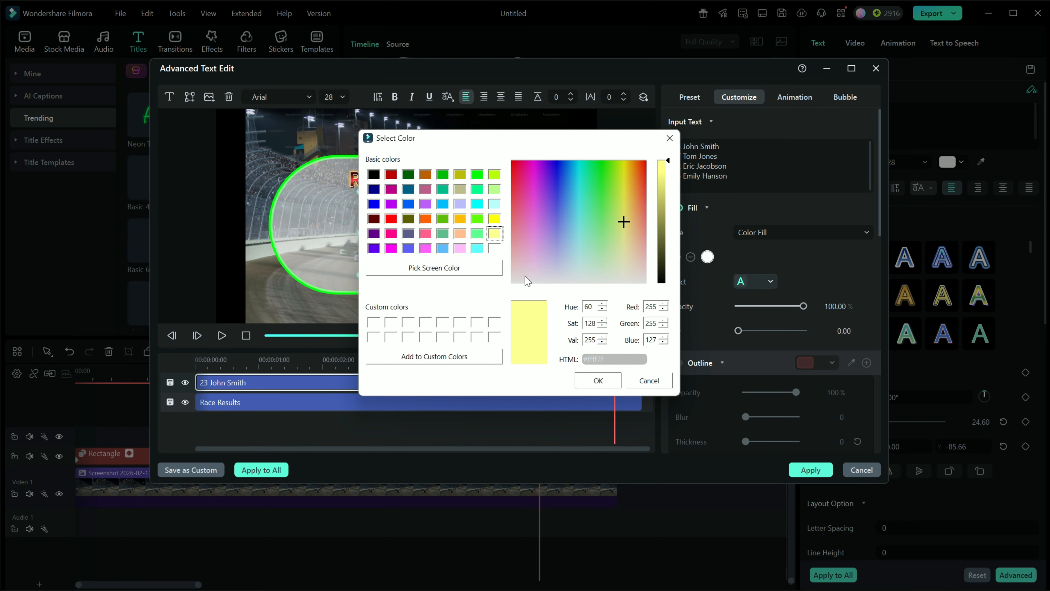
click(495, 219)
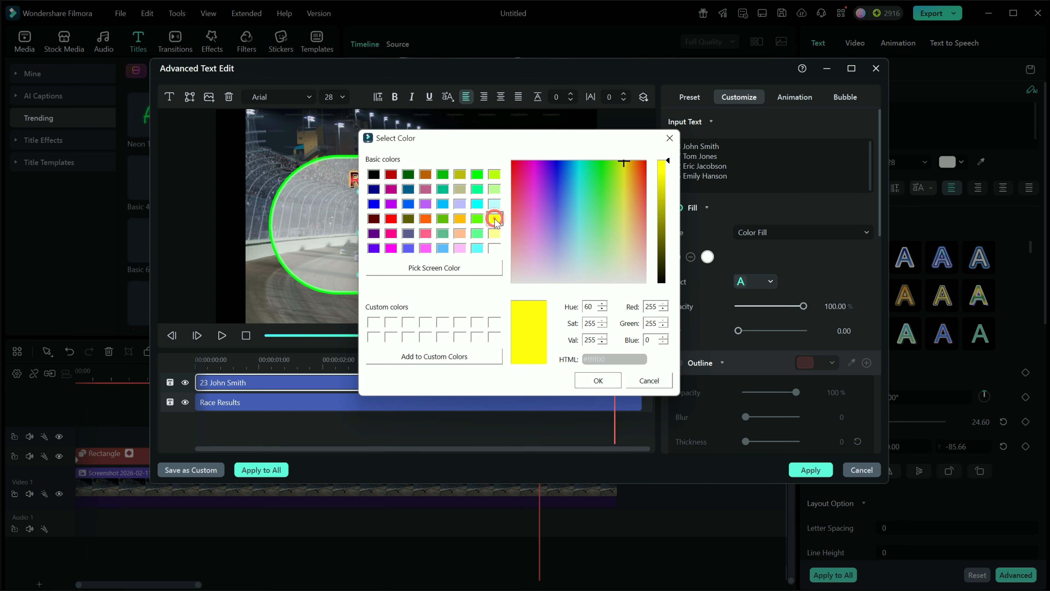
click(598, 380)
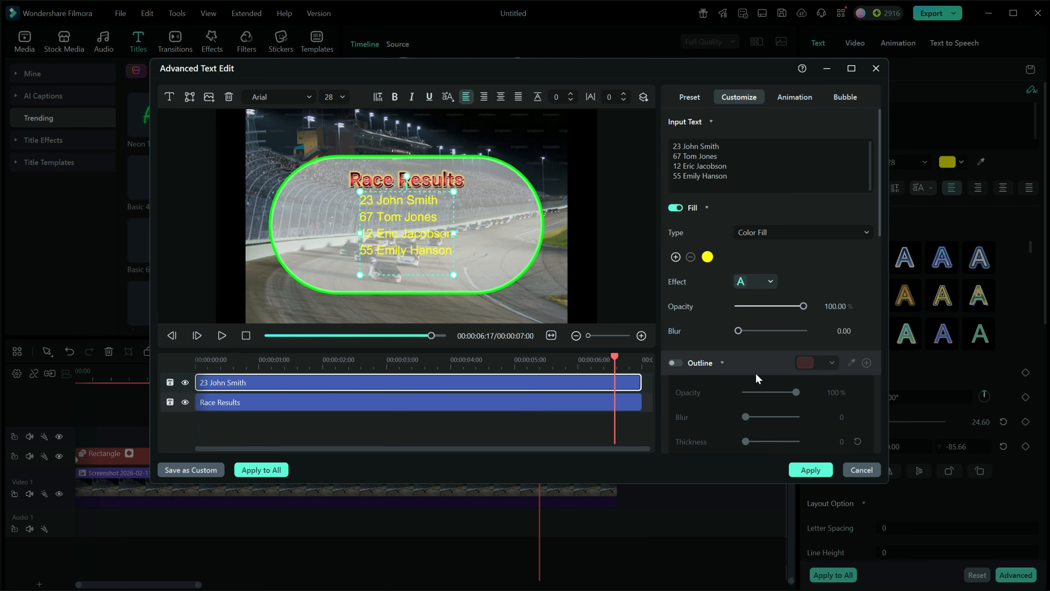
- Enable a black outline on the driver list and set its thickness to 8
click(677, 364)
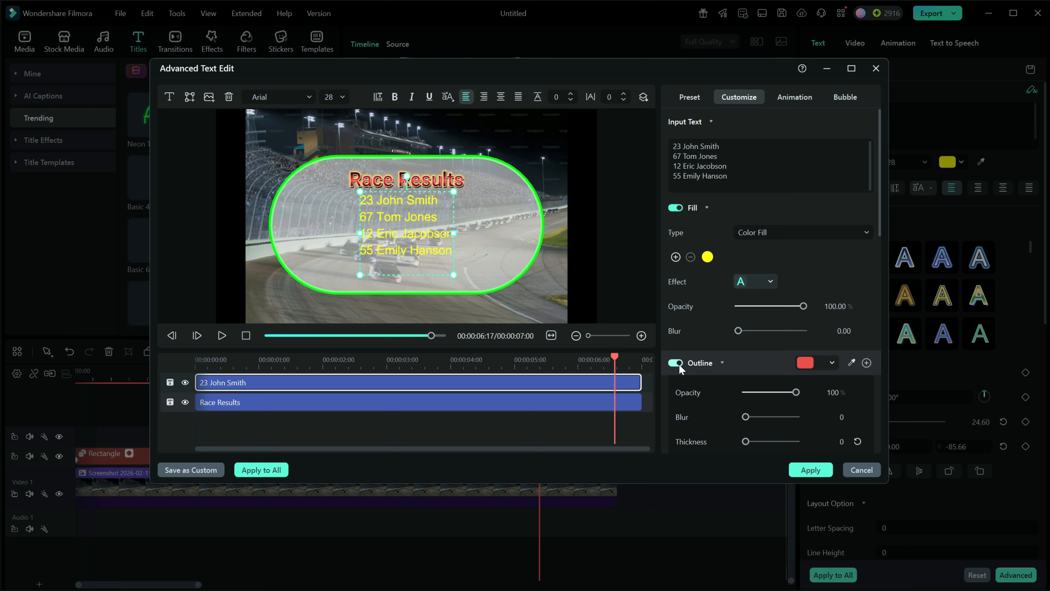
click(831, 362)
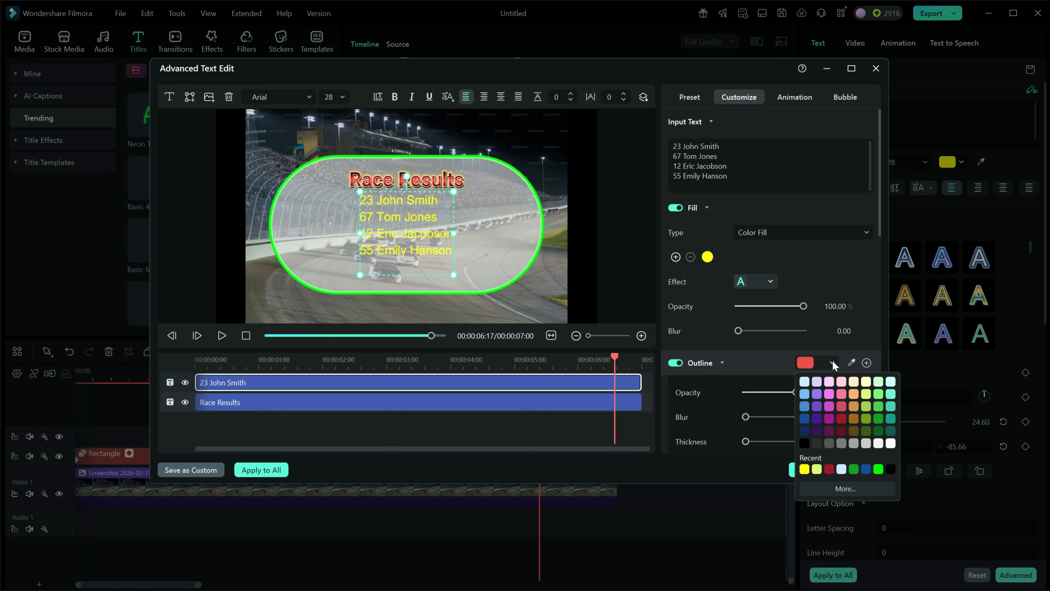
click(804, 444)
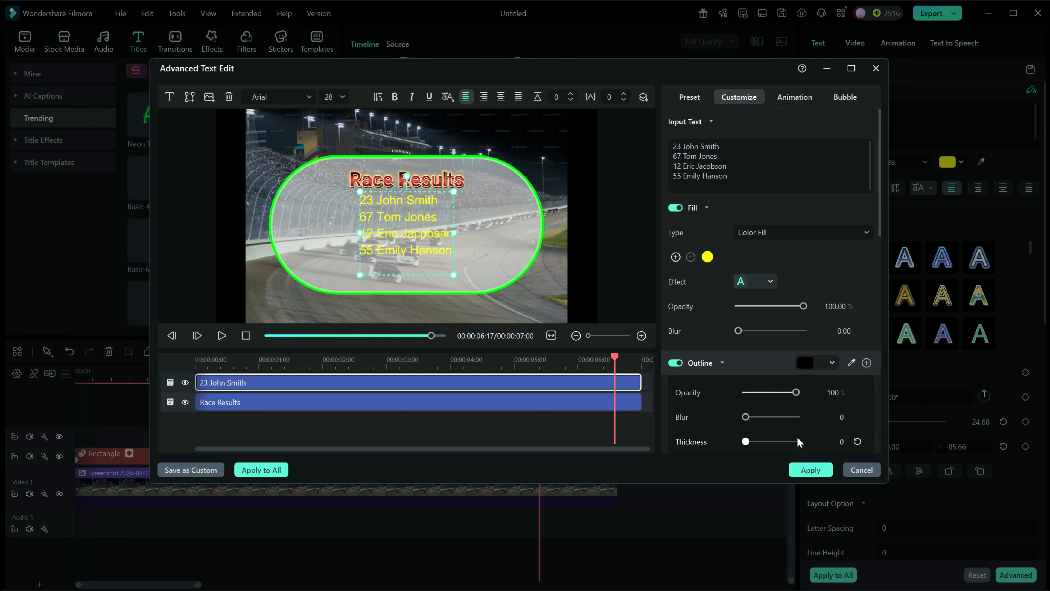
drag(746, 442, 755, 443)
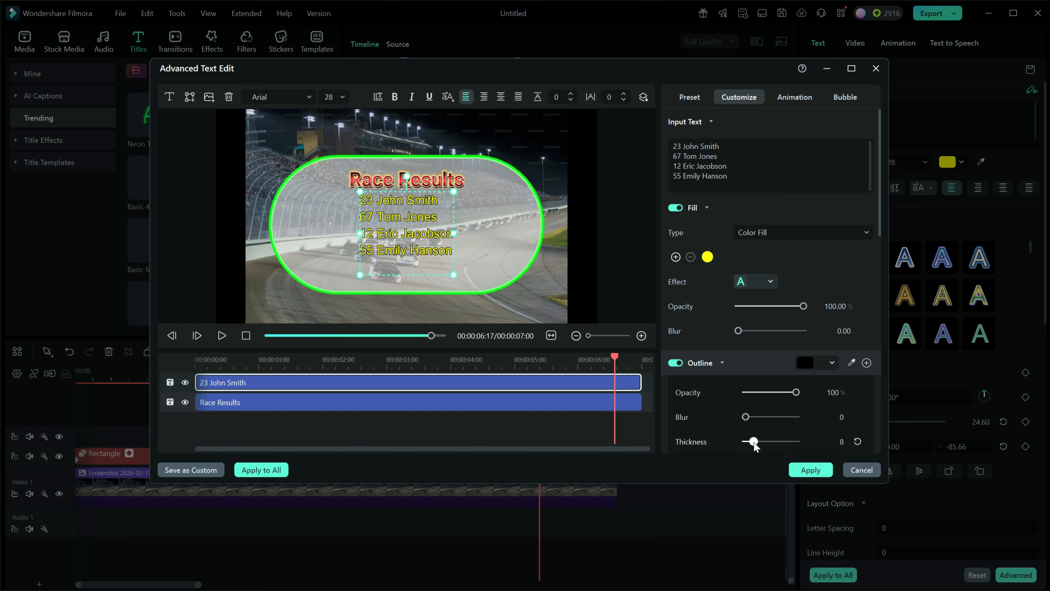
- Apply the Build category's Typewriter In animation to the driver list
scroll(734, 388, down, 10)
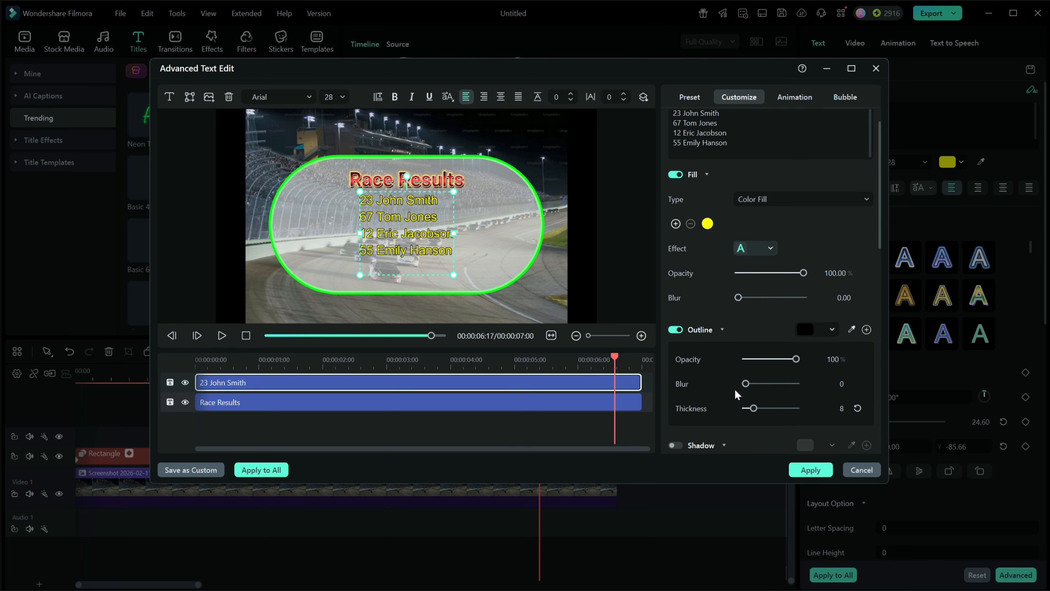
scroll(735, 388, up, 4)
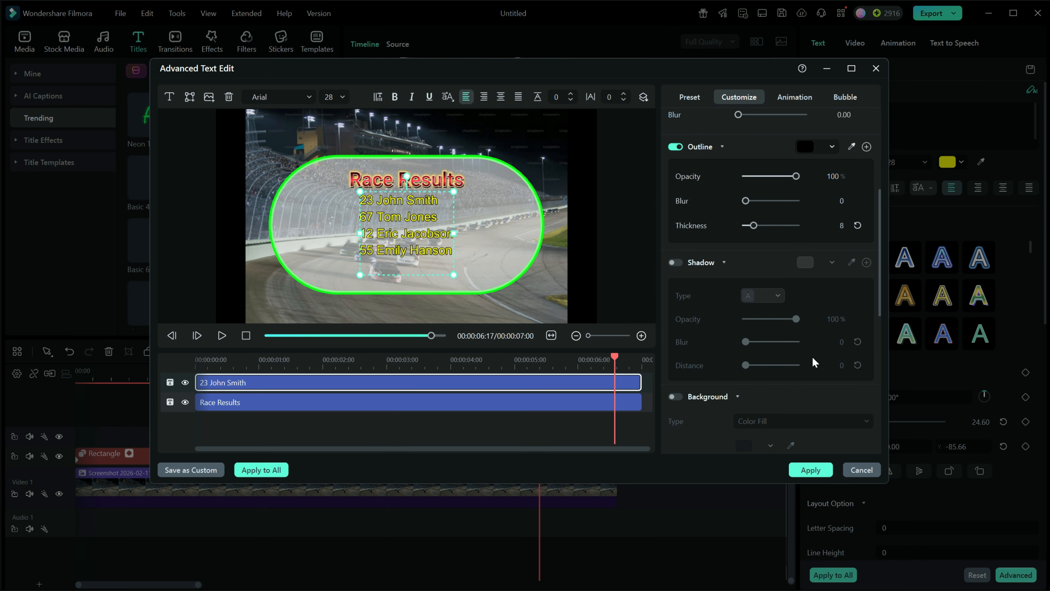
click(795, 99)
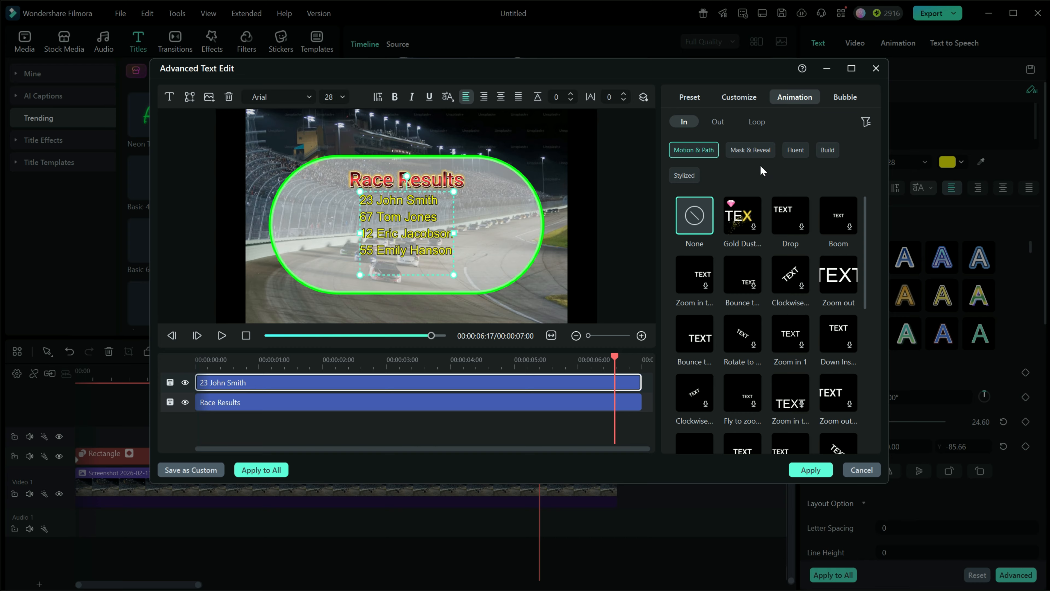
click(751, 150)
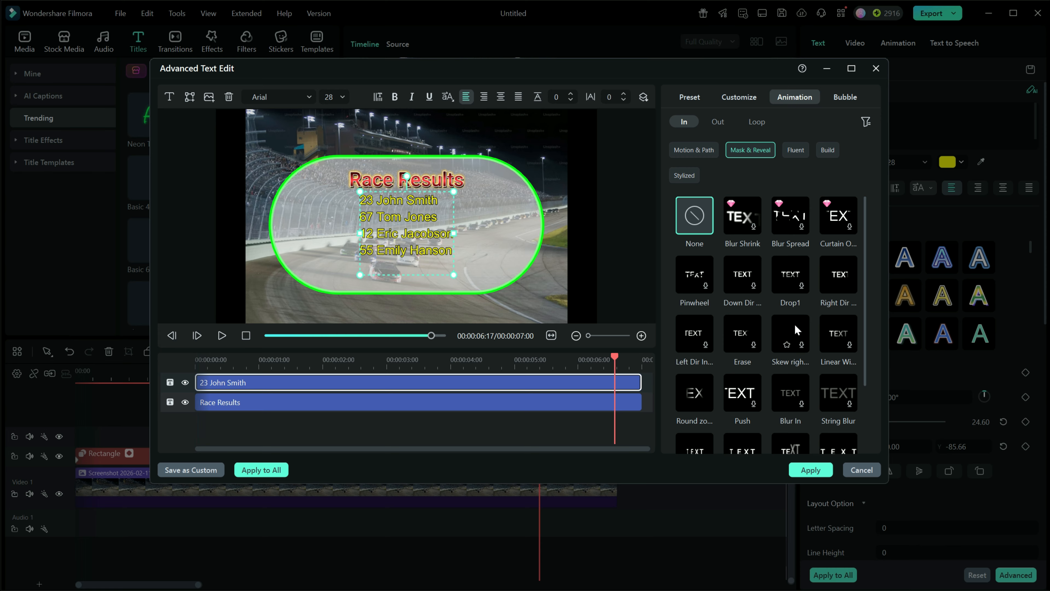
scroll(804, 321, down, 3)
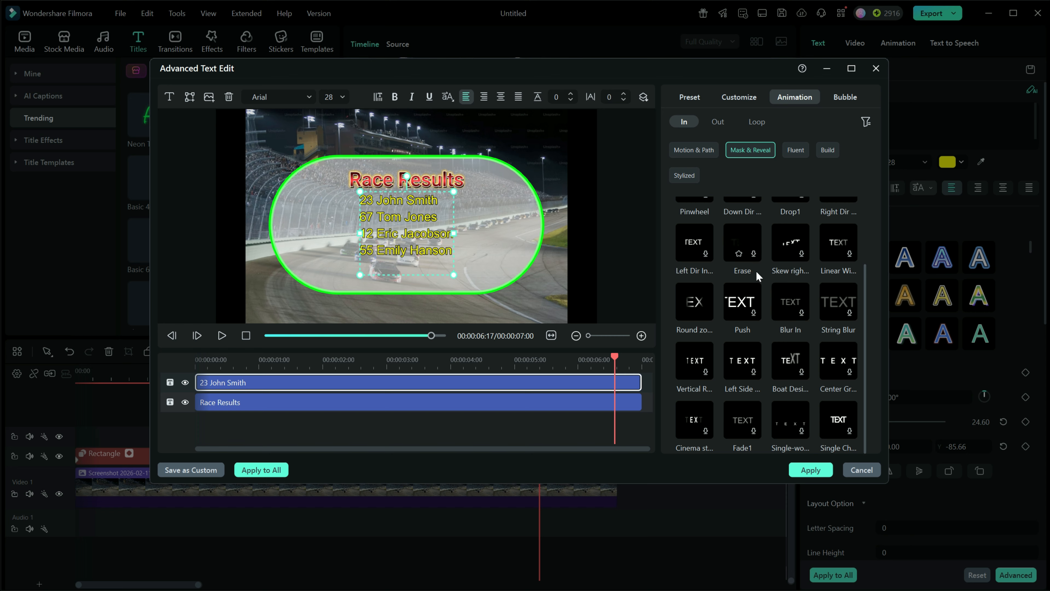
click(828, 150)
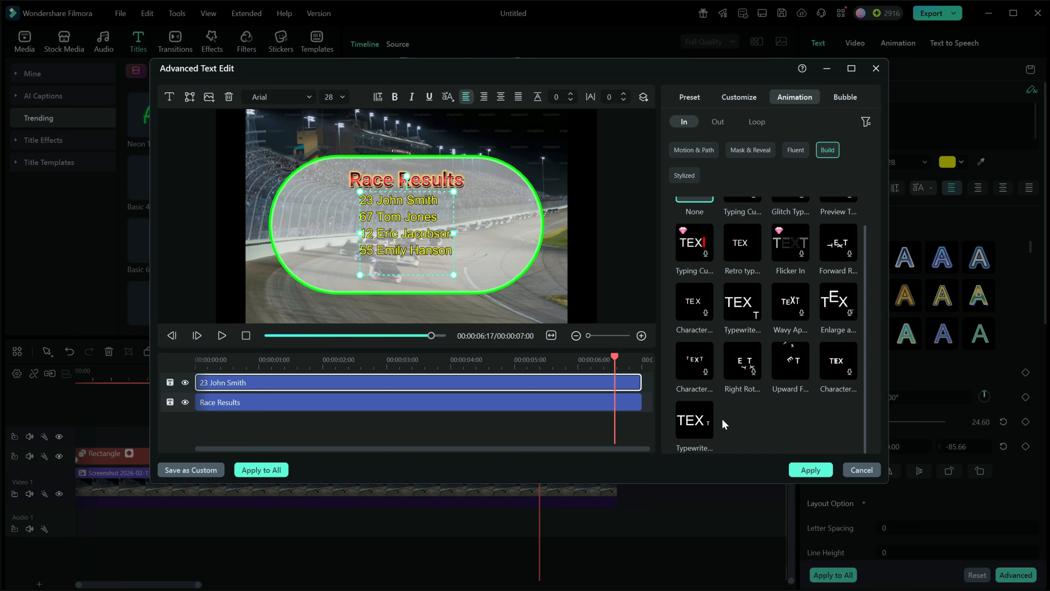
click(689, 428)
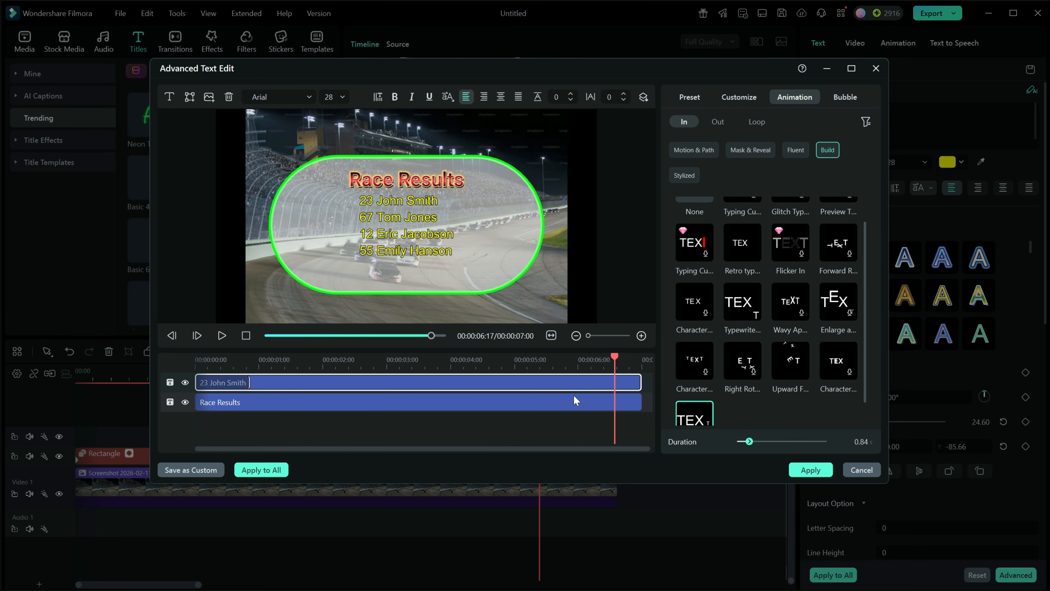
- Lengthen the In animation's duration to 4.00 seconds and apply the text edits
drag(617, 361, 201, 363)
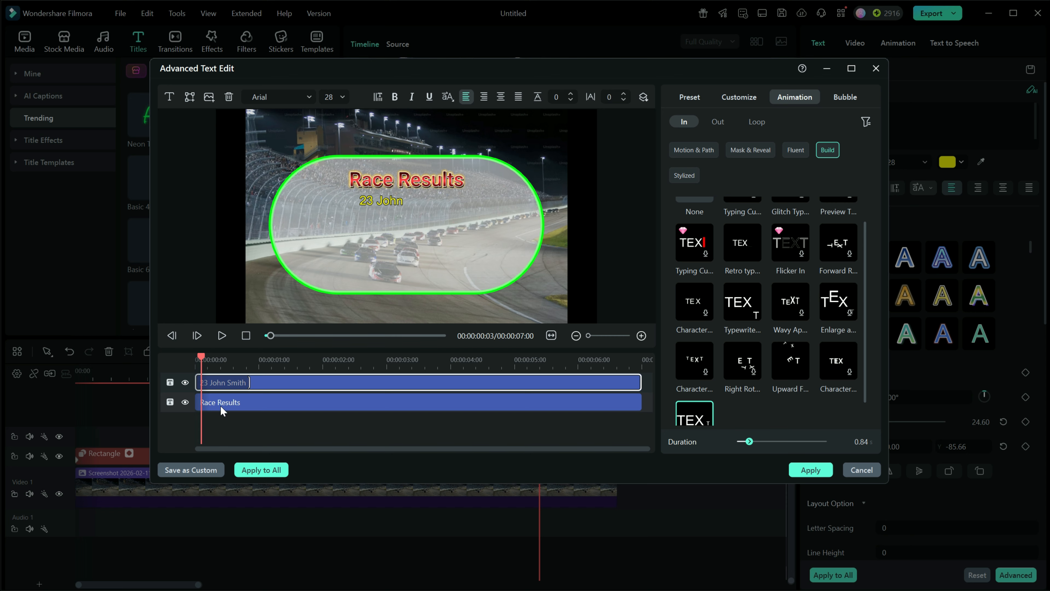
drag(249, 381, 383, 381)
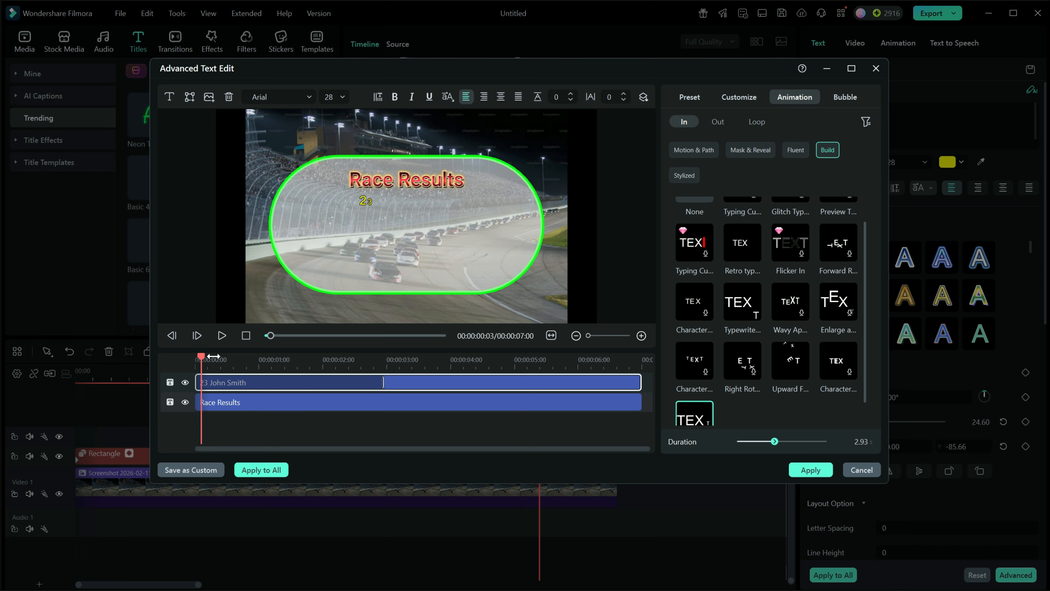
drag(383, 383, 453, 383)
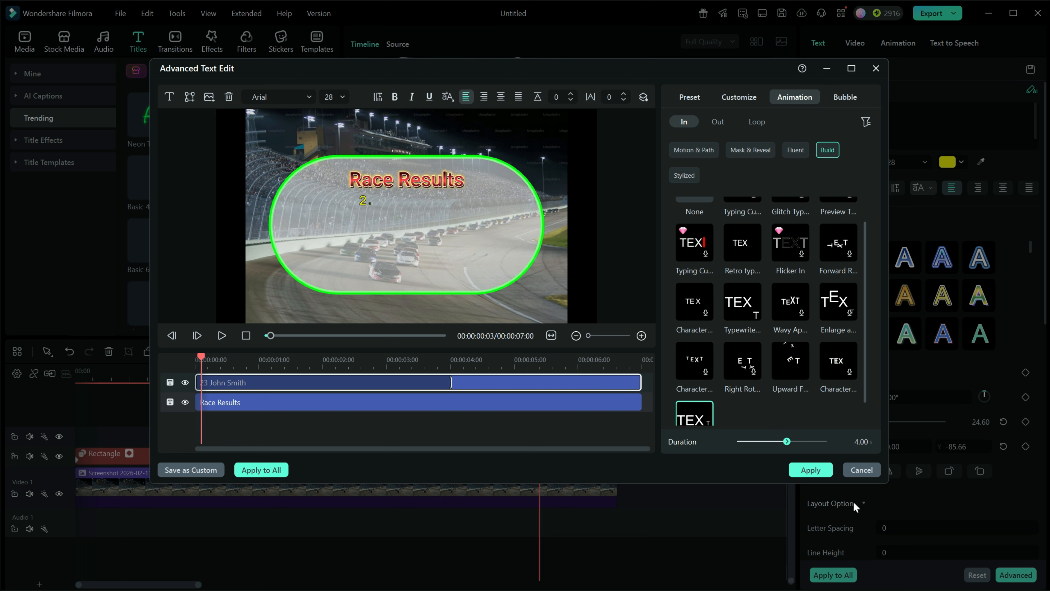
click(811, 470)
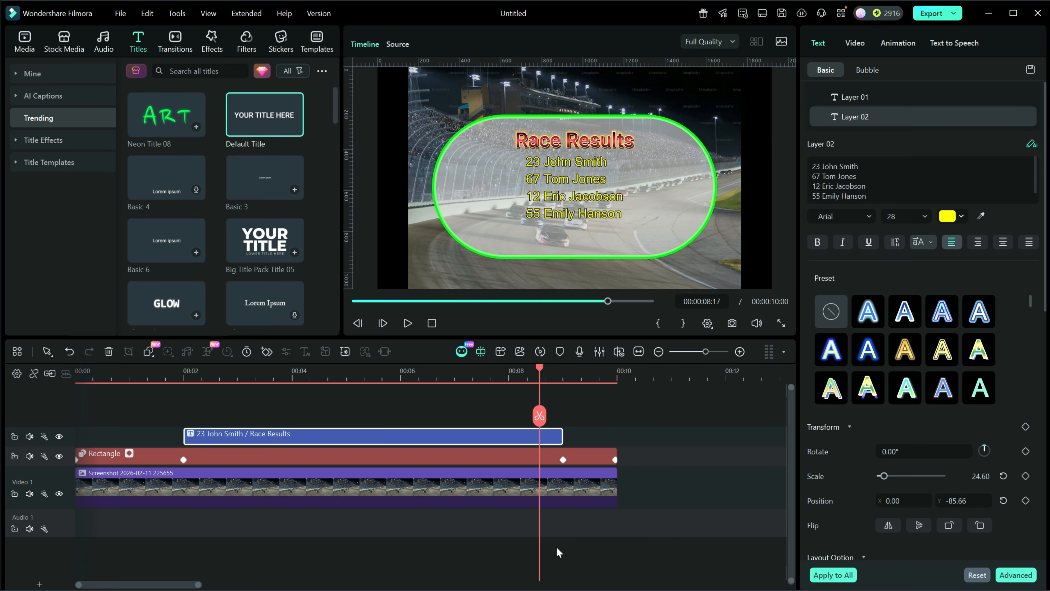
- Play back the timeline and inspect both title layers to check the animation
click(432, 323)
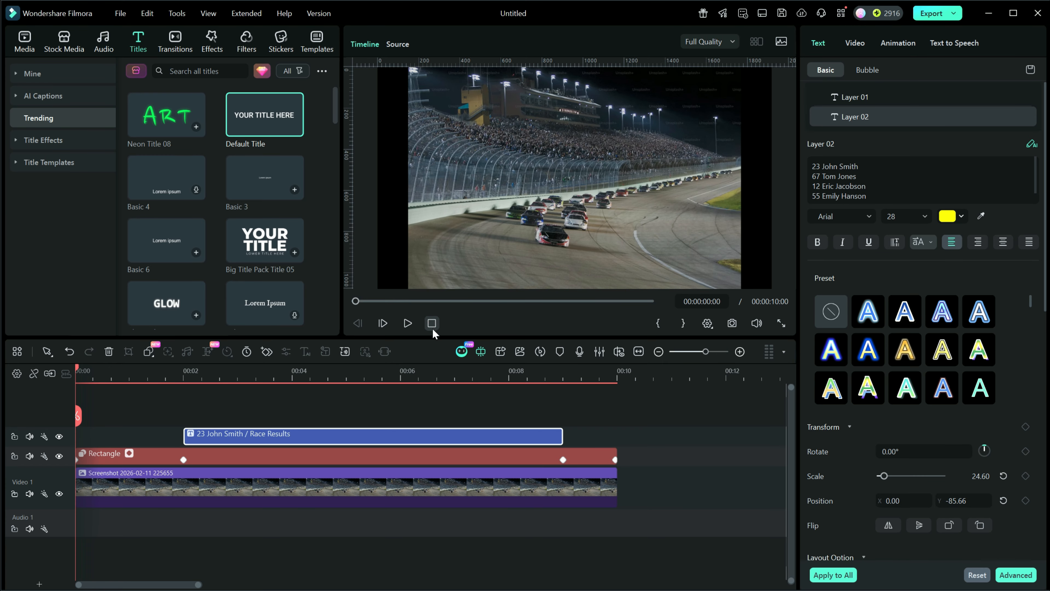
click(407, 323)
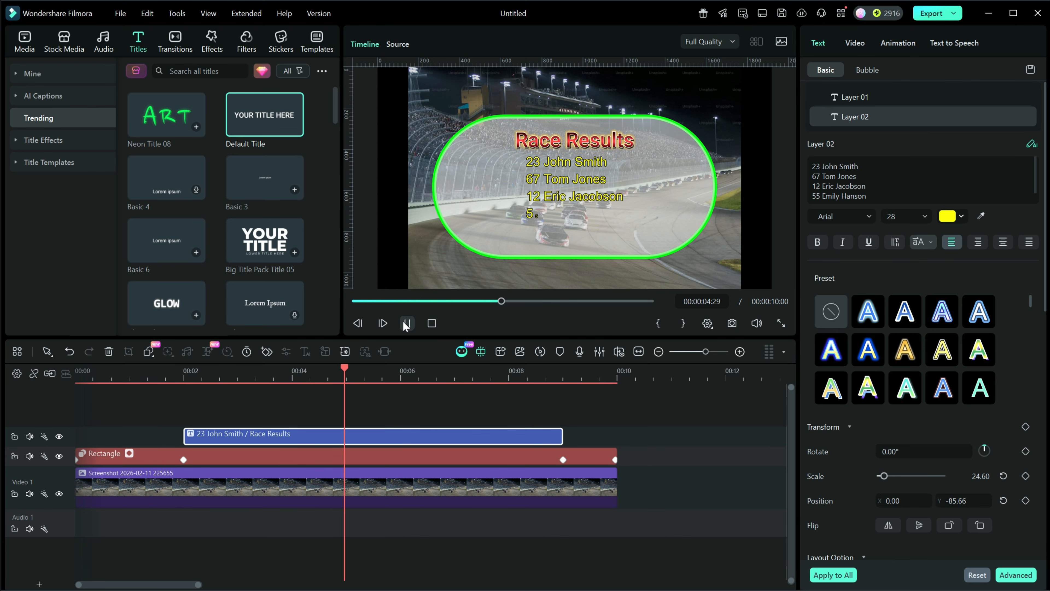
click(406, 325)
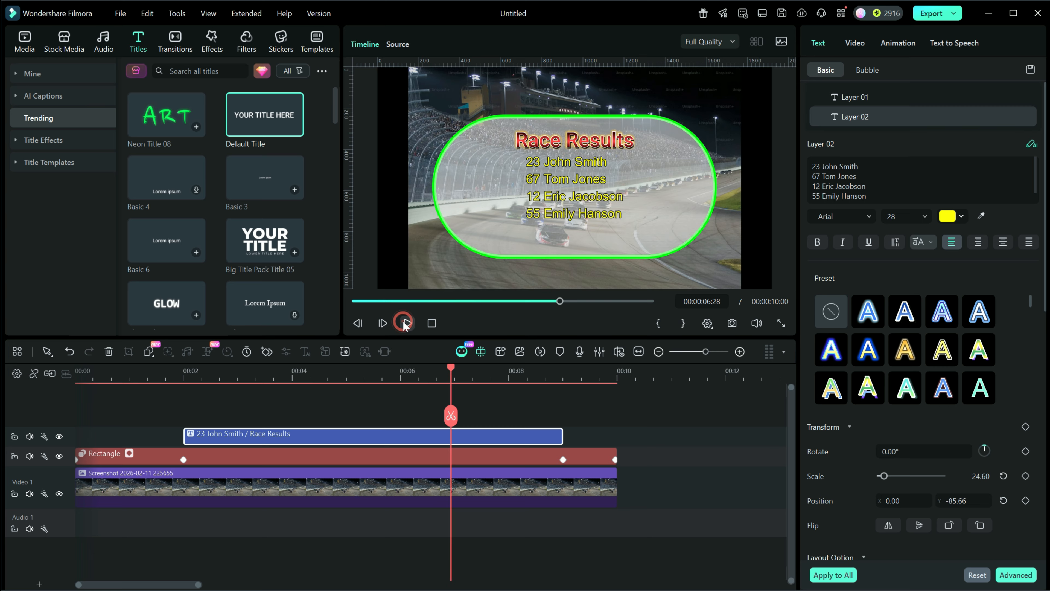
click(407, 323)
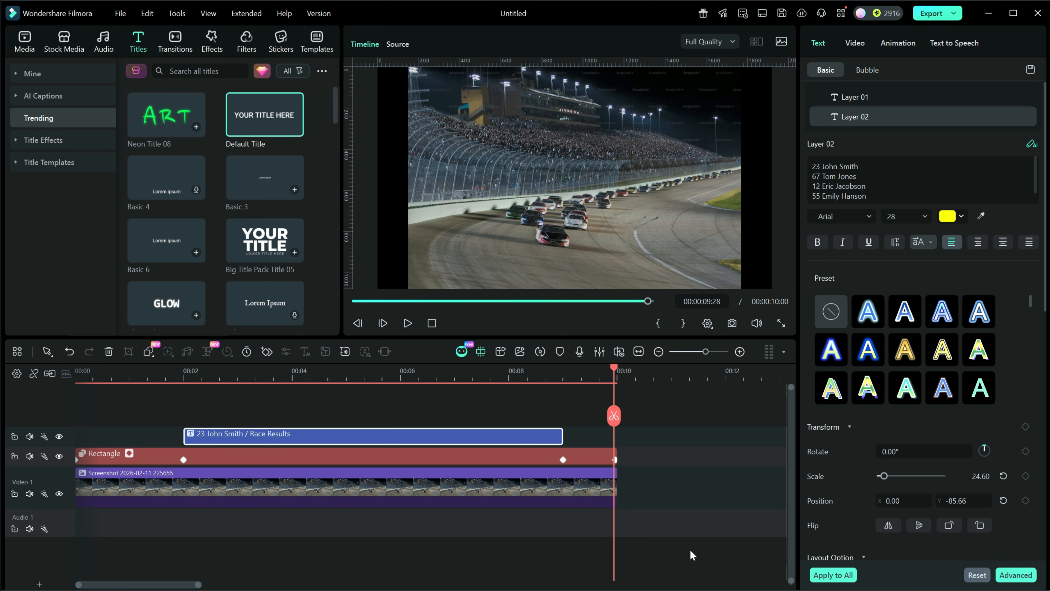
drag(614, 367, 407, 369)
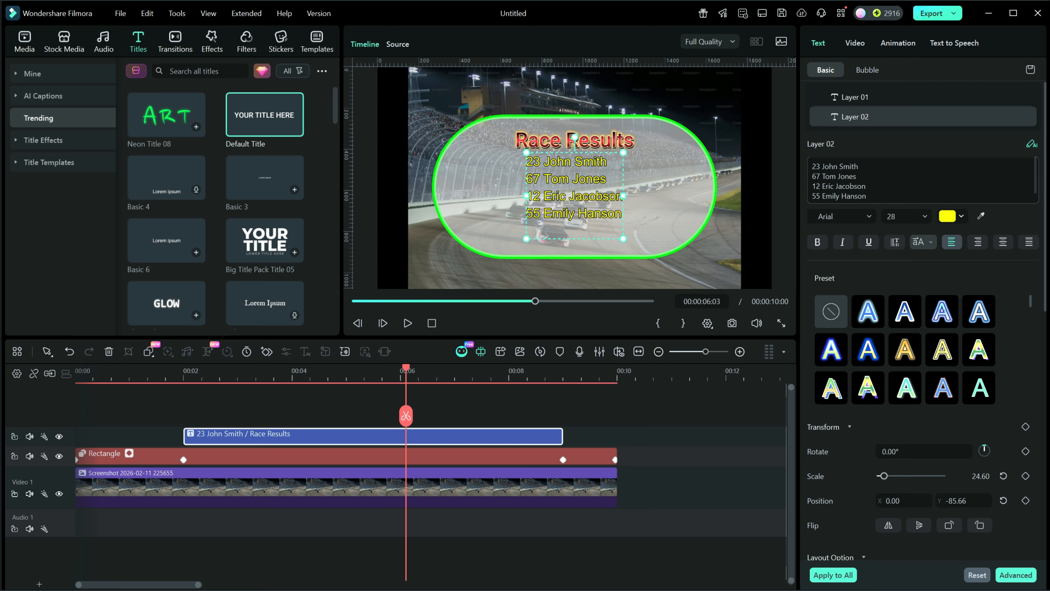
click(851, 97)
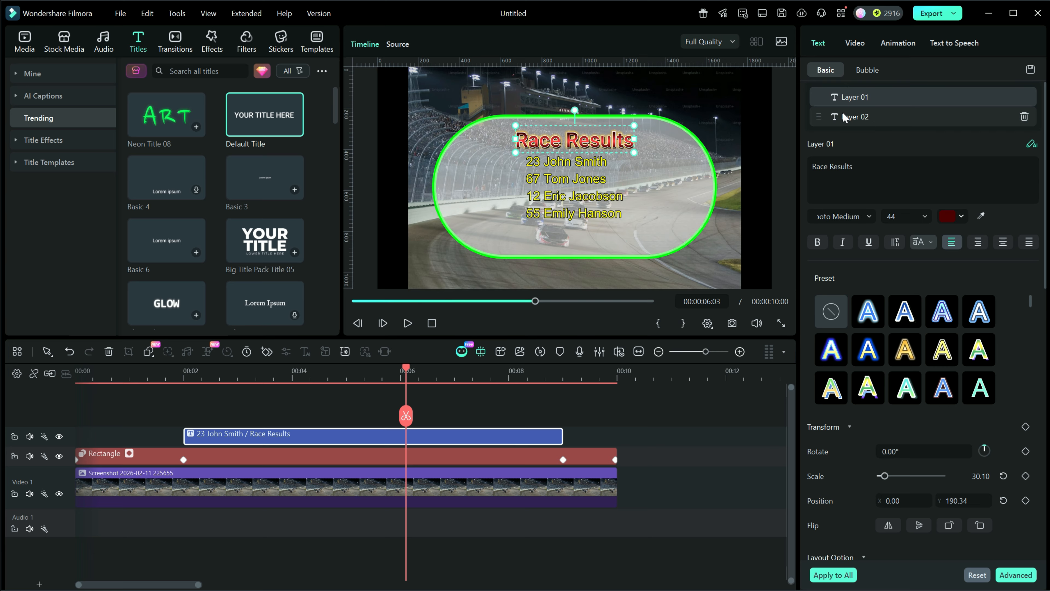
click(855, 121)
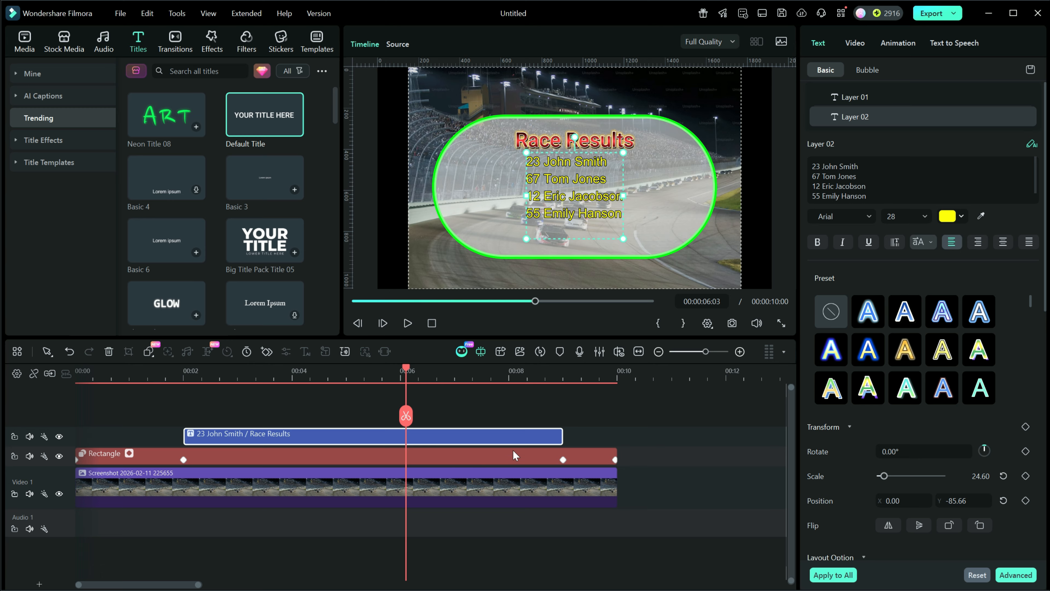
- Combine the title and rectangle clips into a compound clip named RaceResults
click(622, 418)
drag(586, 445, 544, 464)
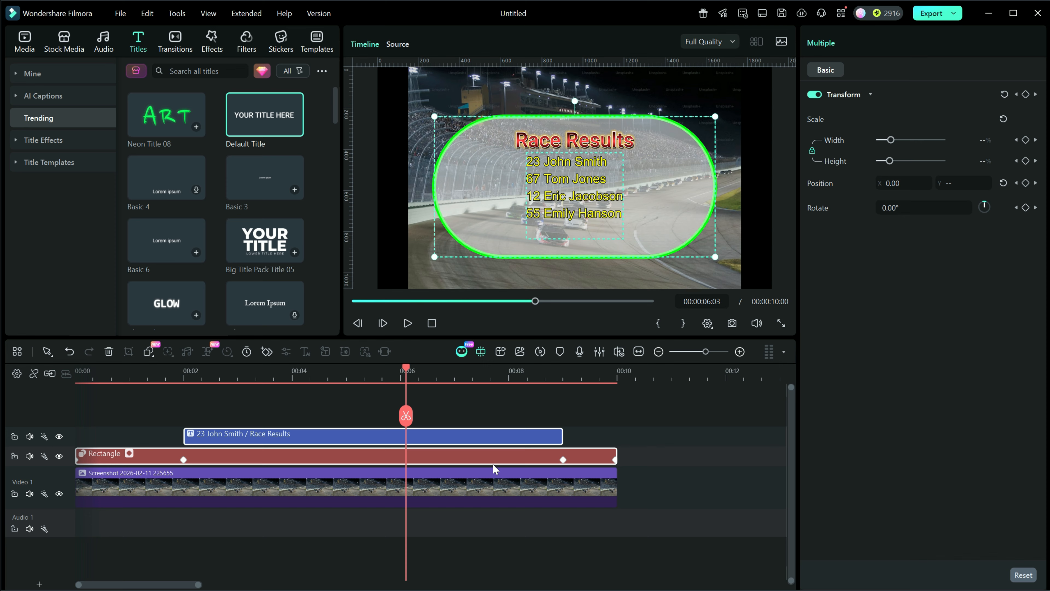
right_click(306, 435)
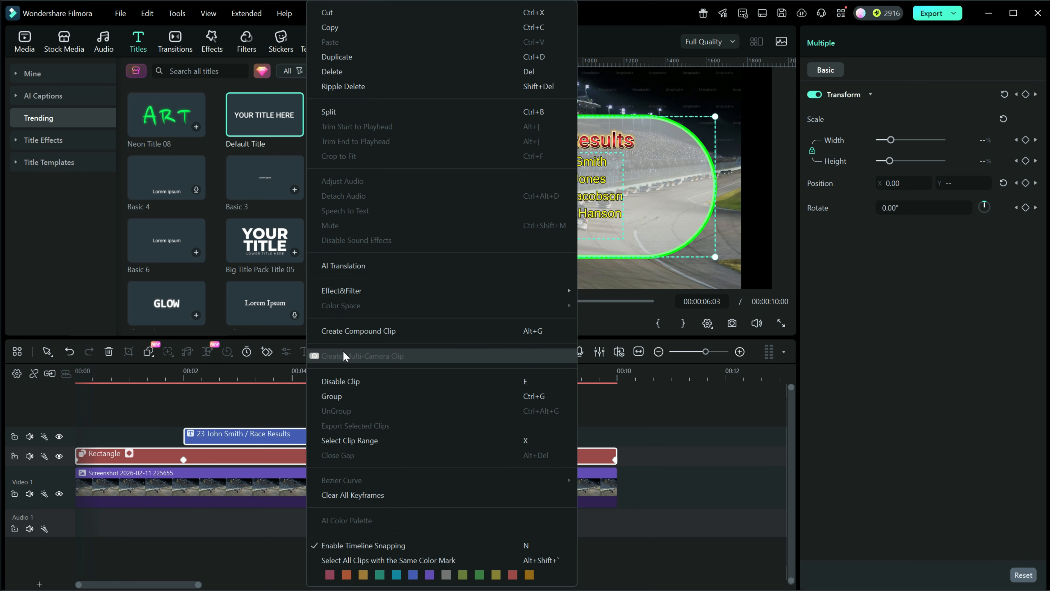
click(327, 331)
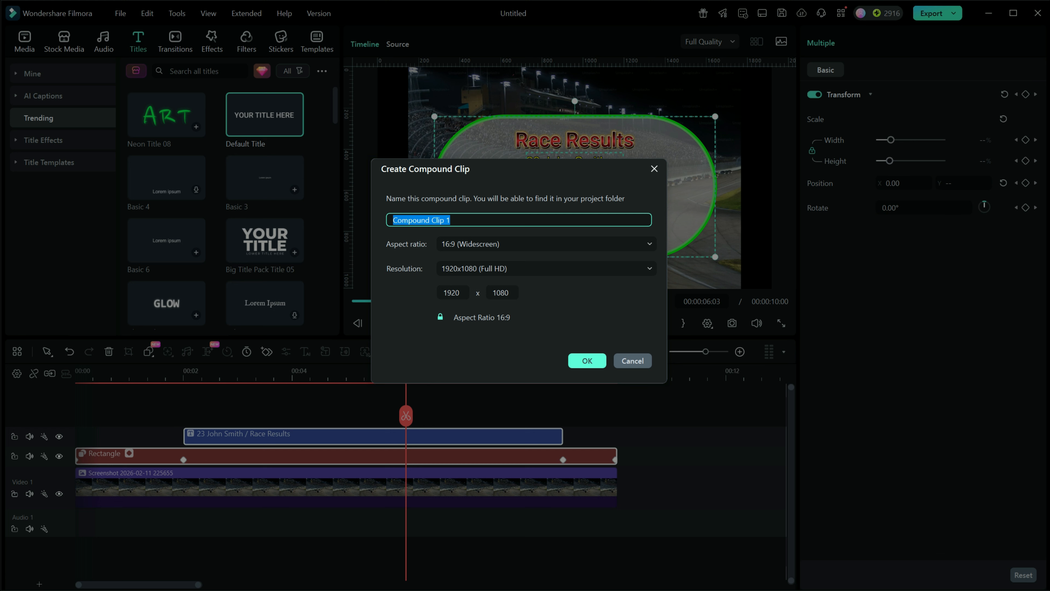
text(RaceResults)
click(589, 360)
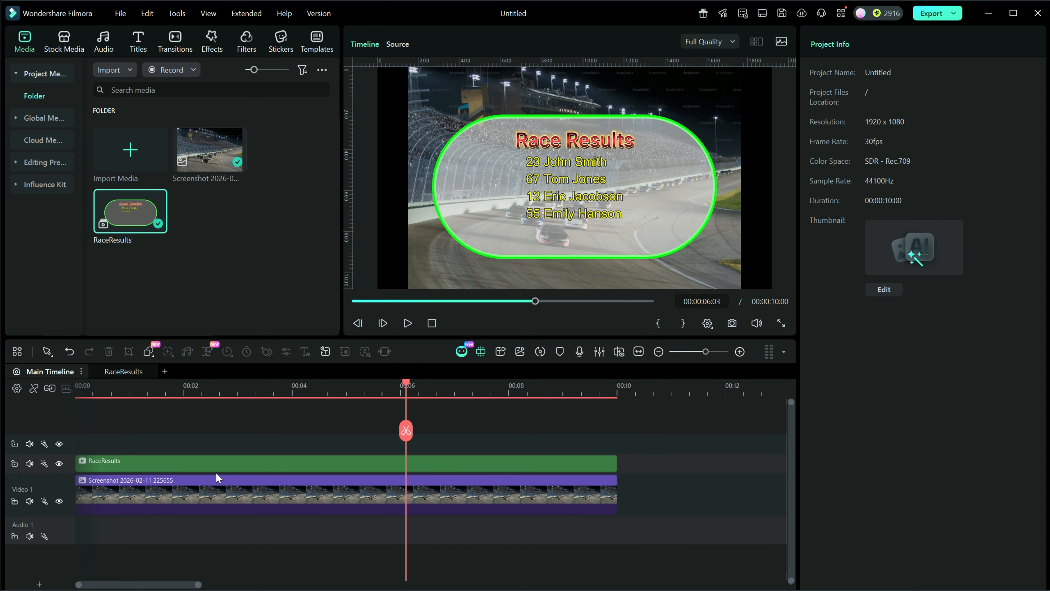
- Play back the main timeline from the start to preview the finished video
click(431, 323)
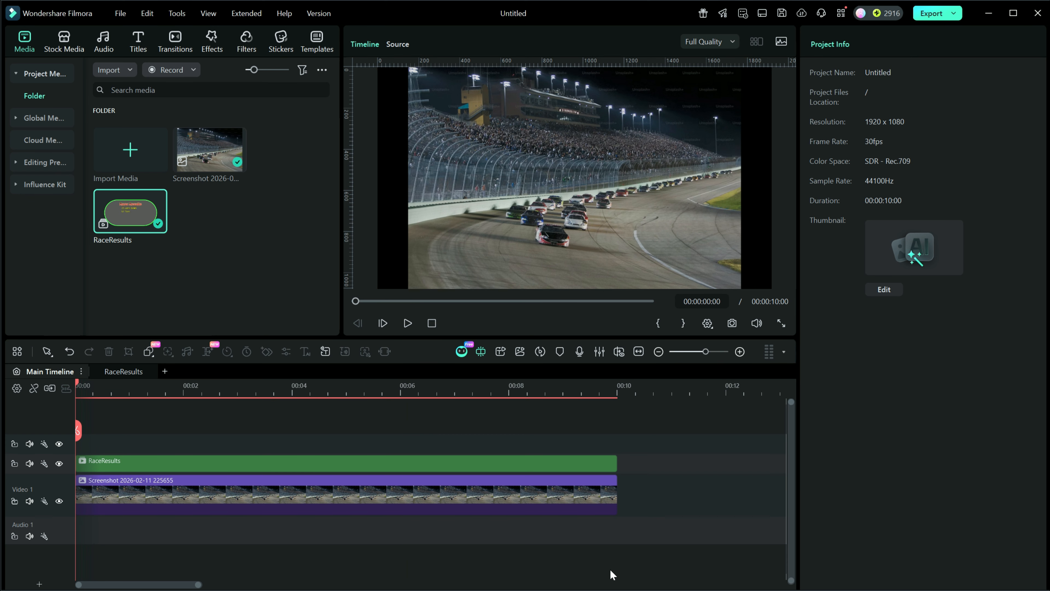
click(408, 323)
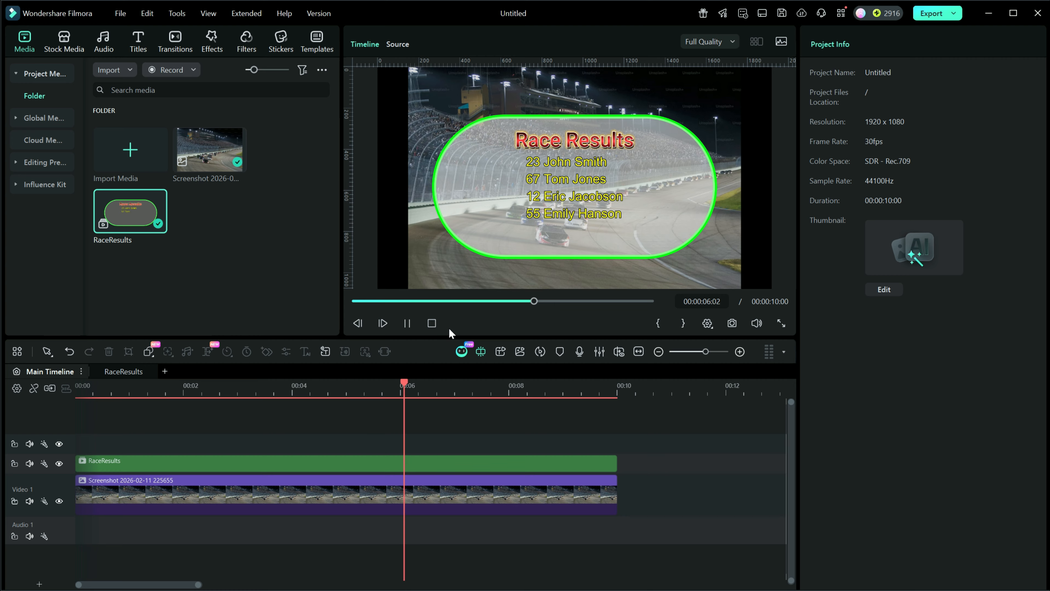
click(407, 328)
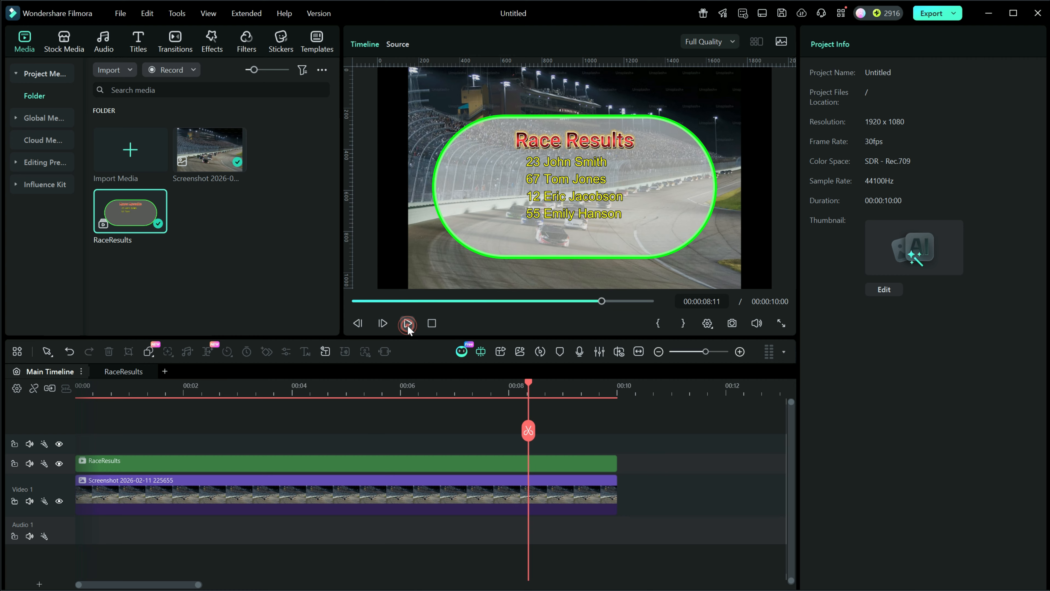
click(408, 325)
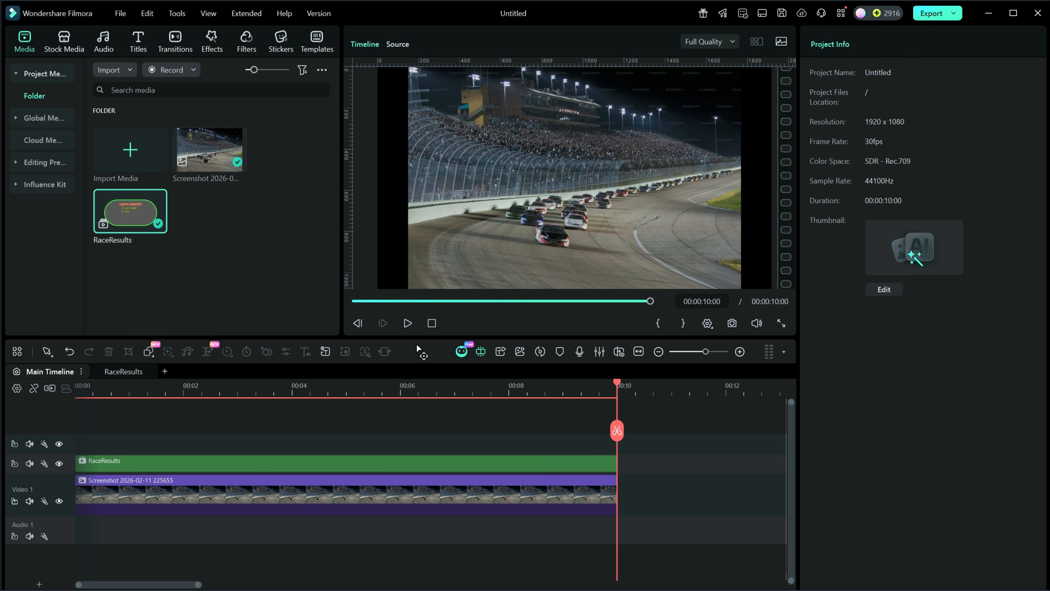
- Save the RaceResults compound clip on the main timeline as a custom compound clip preset
drag(616, 383, 539, 389)
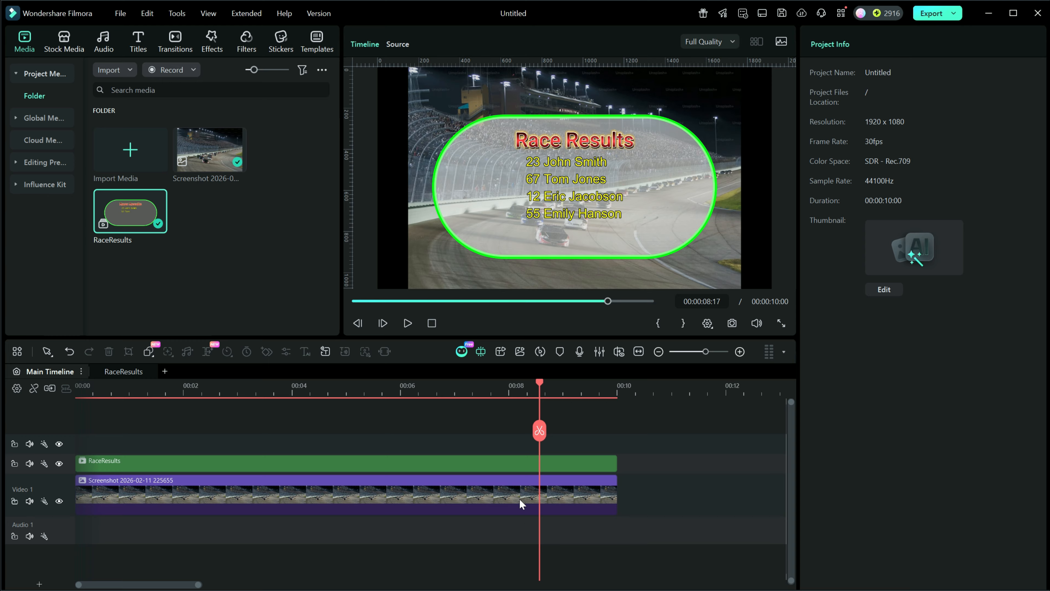
drag(539, 381, 350, 384)
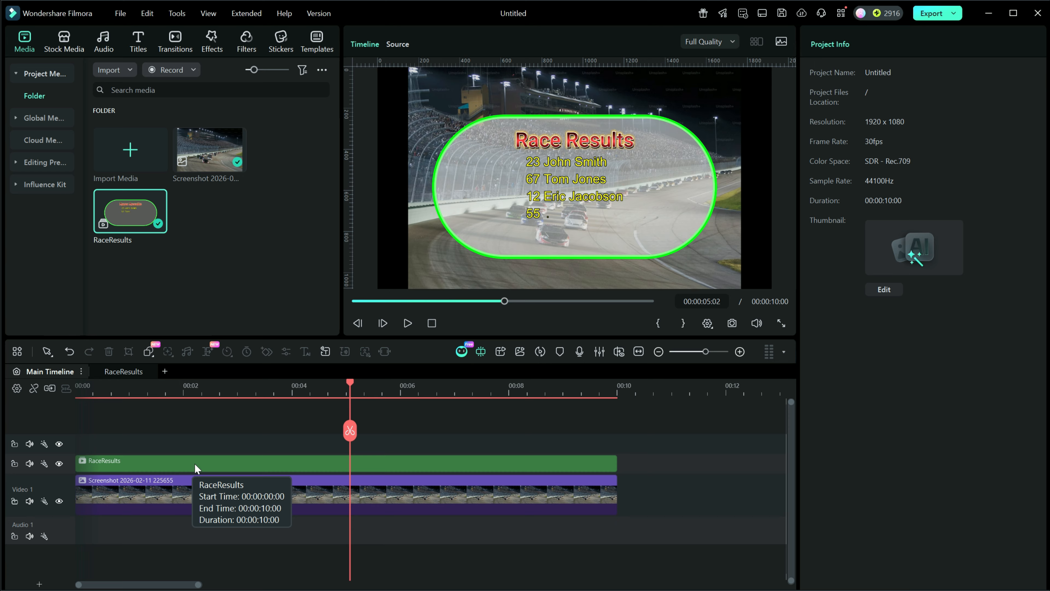
click(223, 461)
right_click(223, 461)
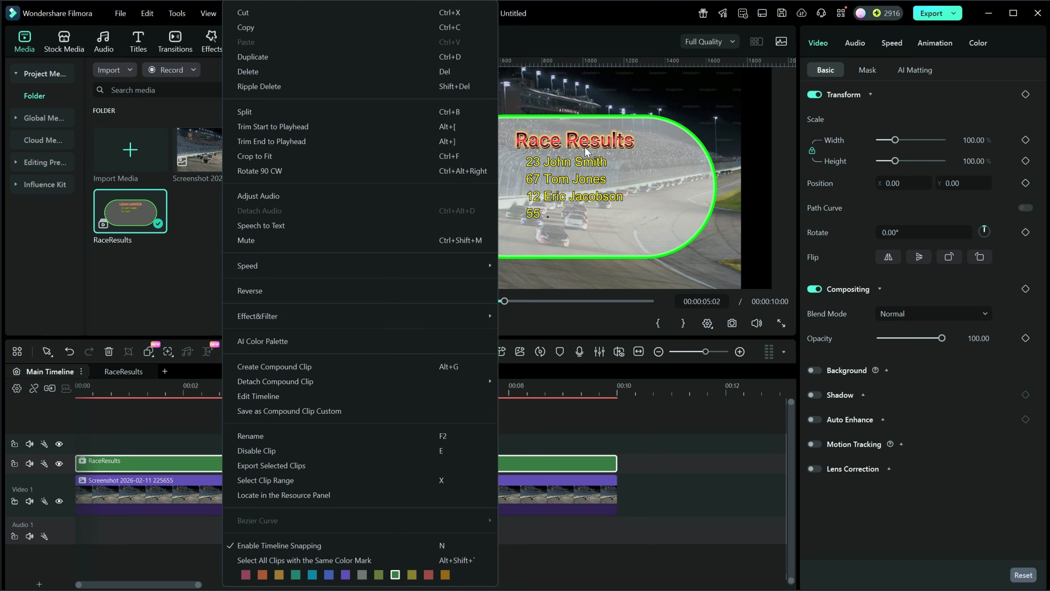
click(617, 222)
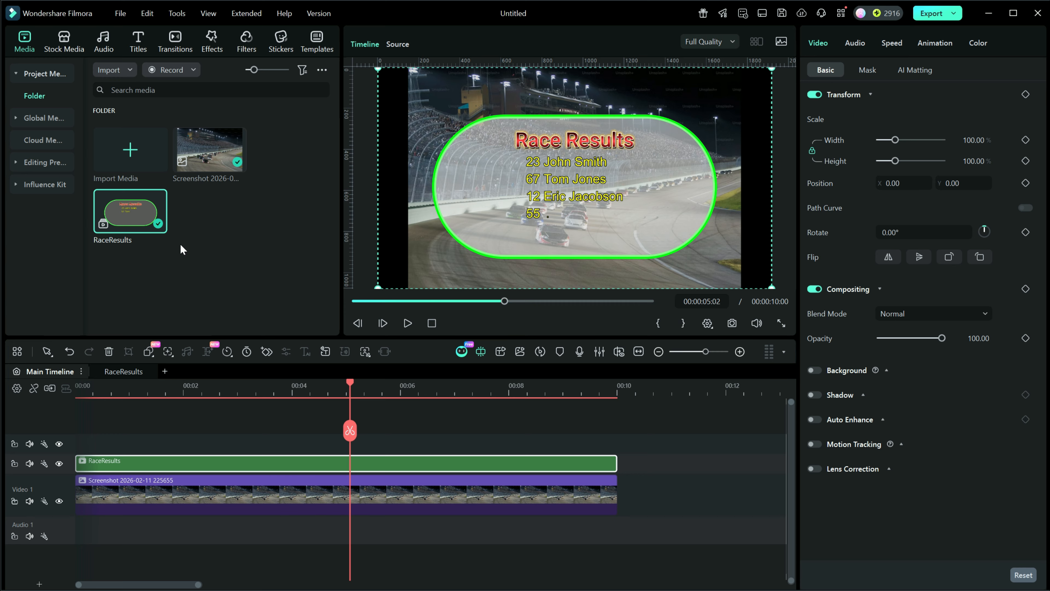
click(17, 164)
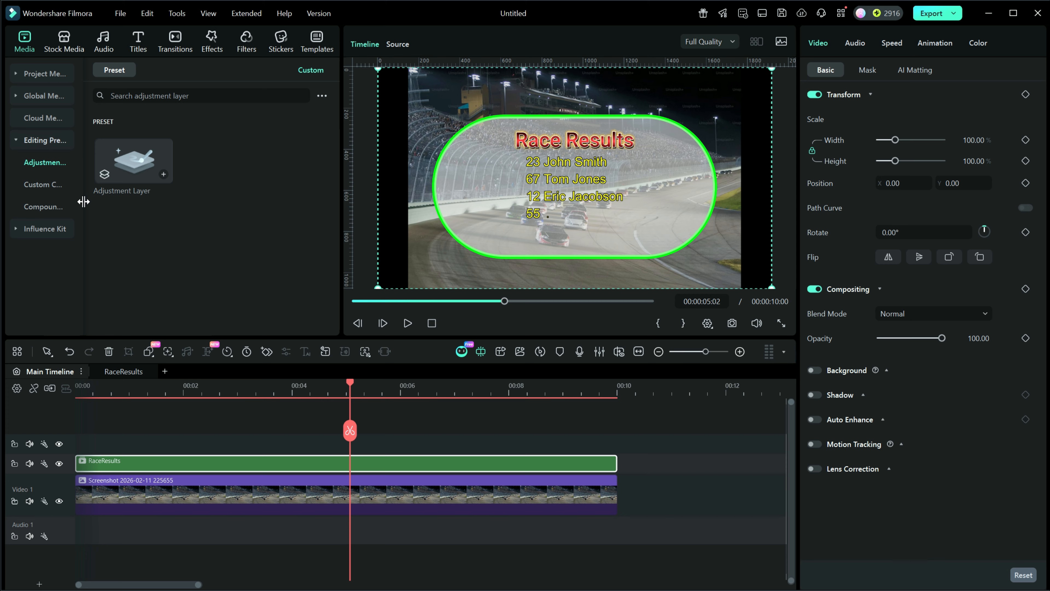
drag(84, 202, 136, 201)
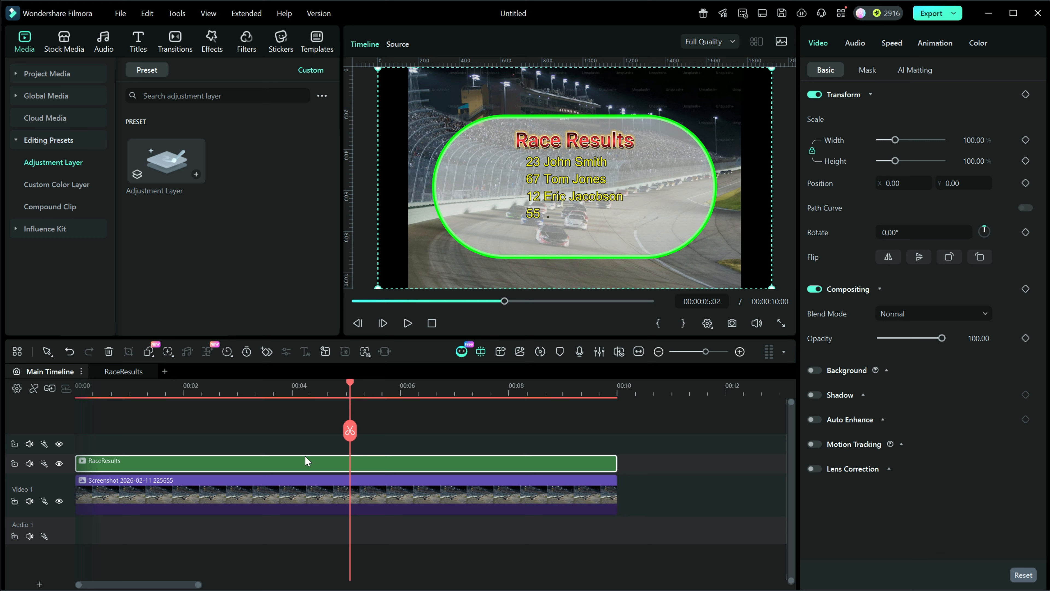
right_click(367, 462)
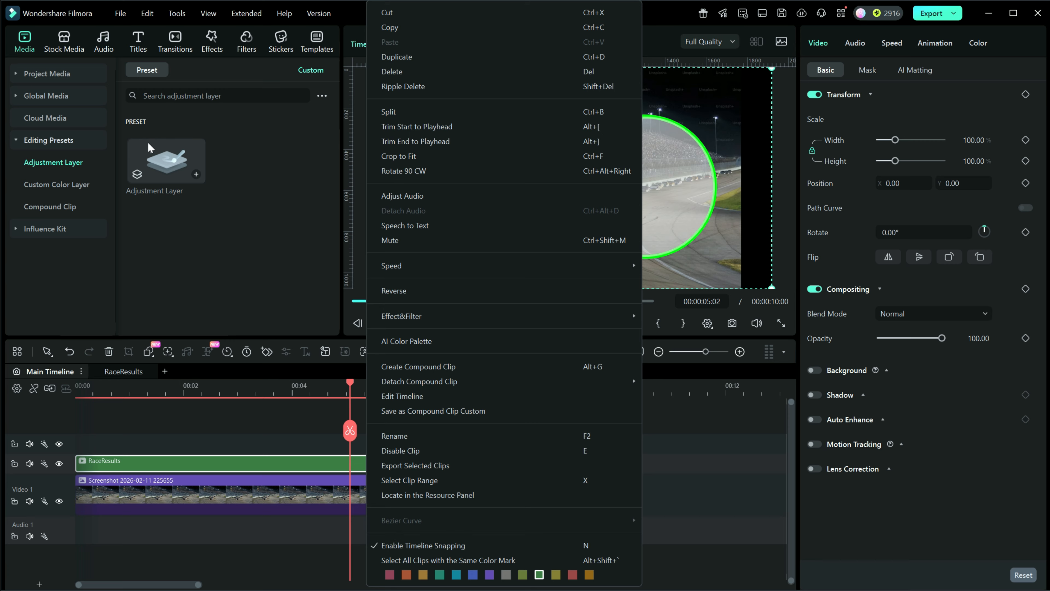
click(401, 410)
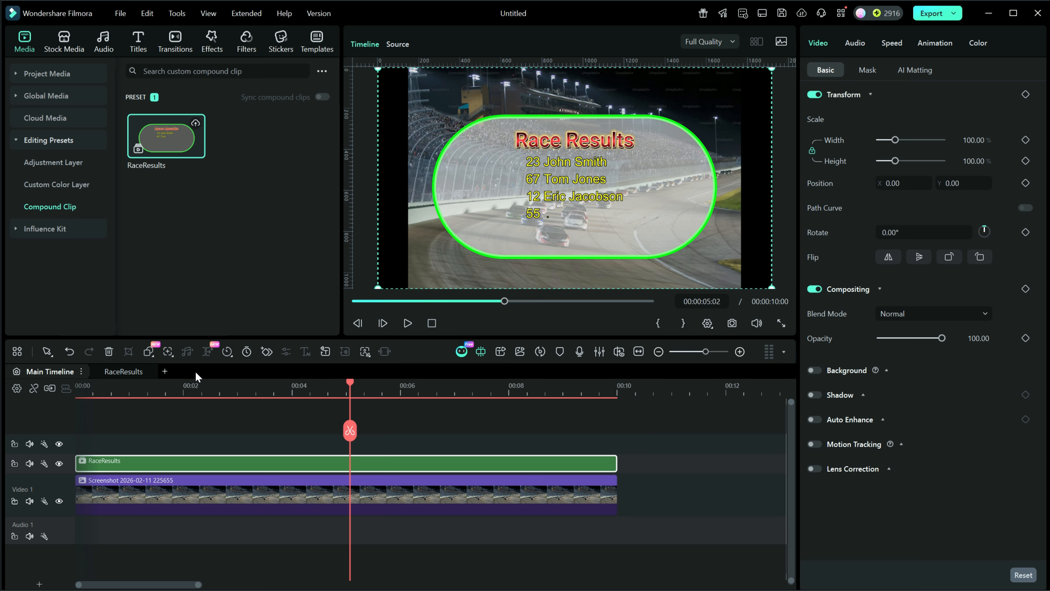
- Extend the race screenshot clip on the main timeline to about 39 seconds
drag(603, 390, 484, 382)
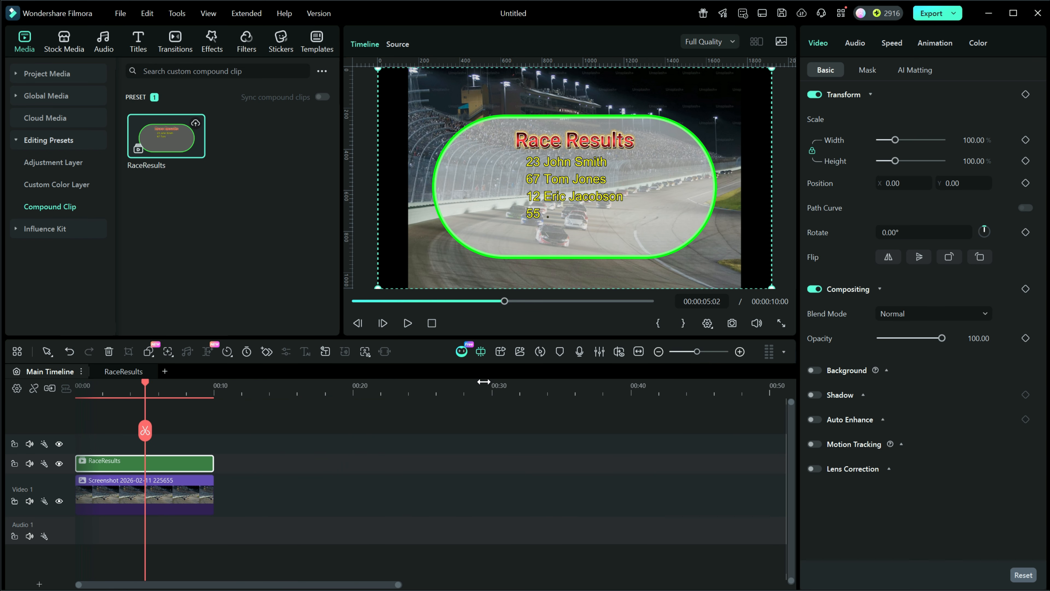
drag(147, 380, 226, 385)
click(195, 504)
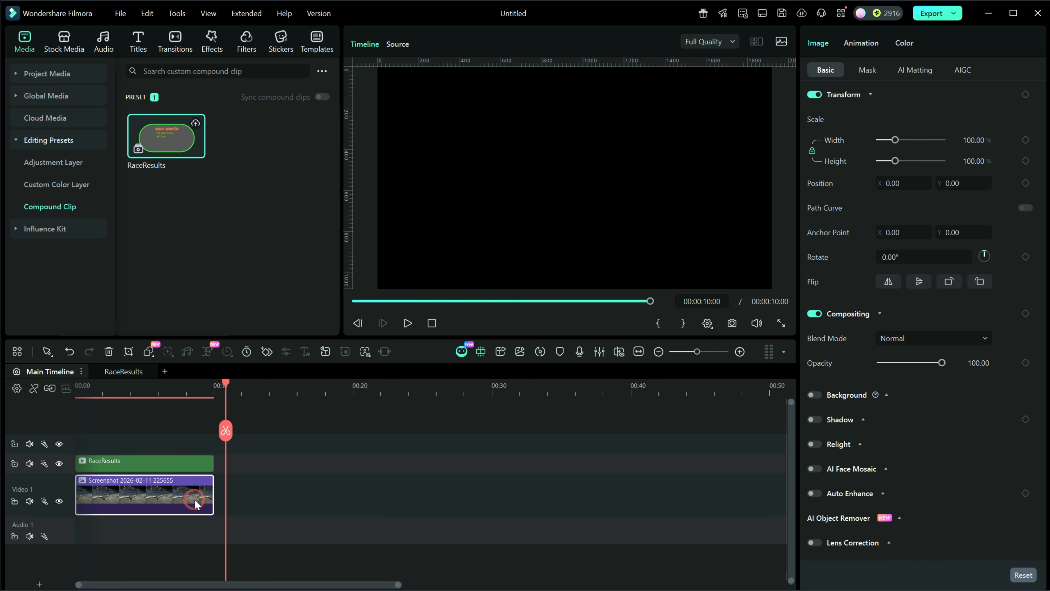
drag(213, 493, 616, 494)
drag(227, 381, 338, 383)
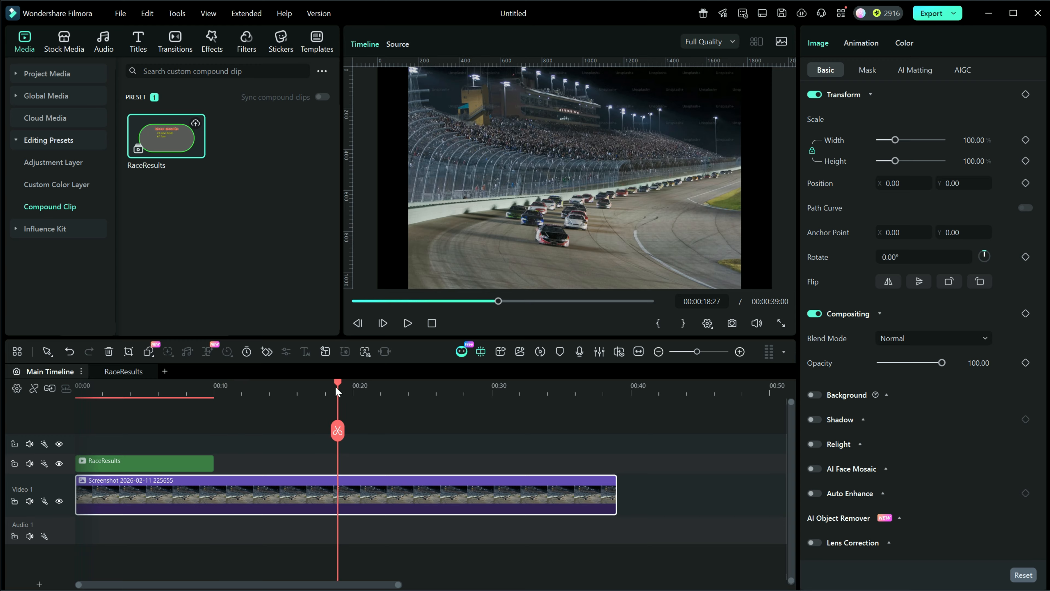
- Try adding the saved RaceResults preset at about 22 seconds on the main track, then delete the inserted clip
click(143, 471)
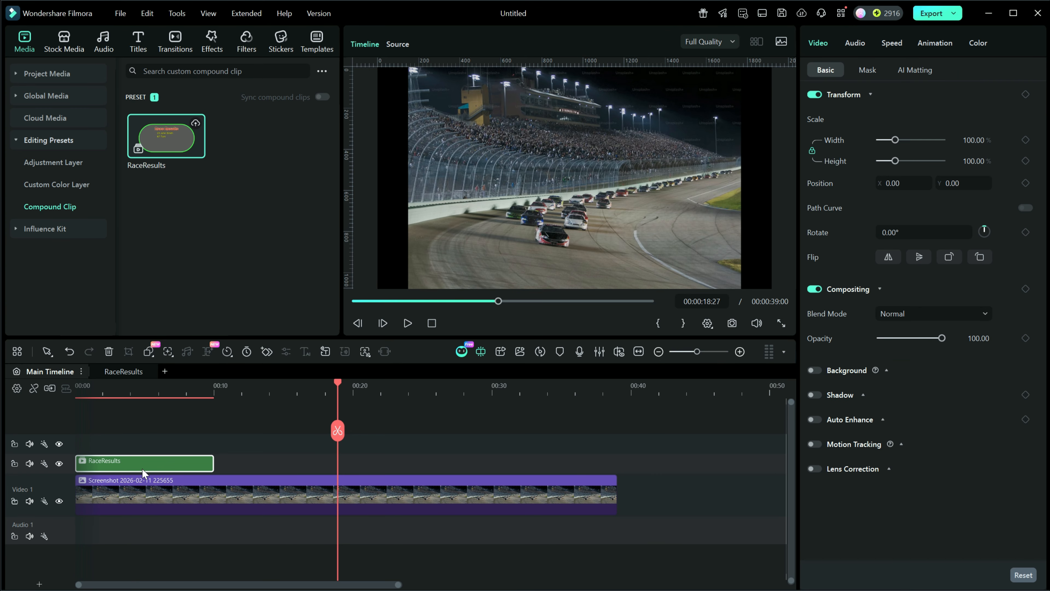
right_click(144, 471)
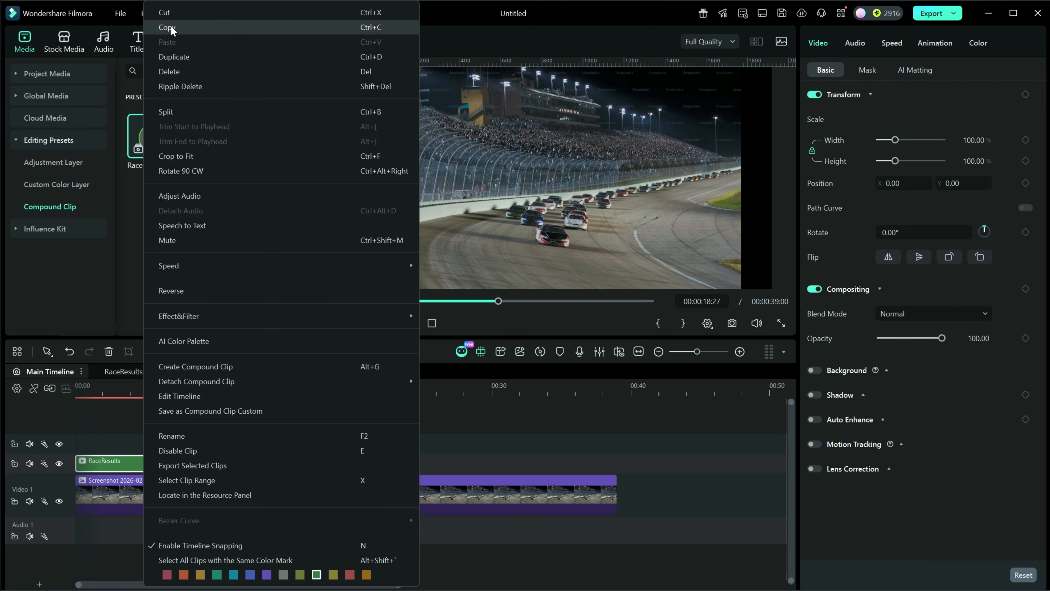
click(482, 453)
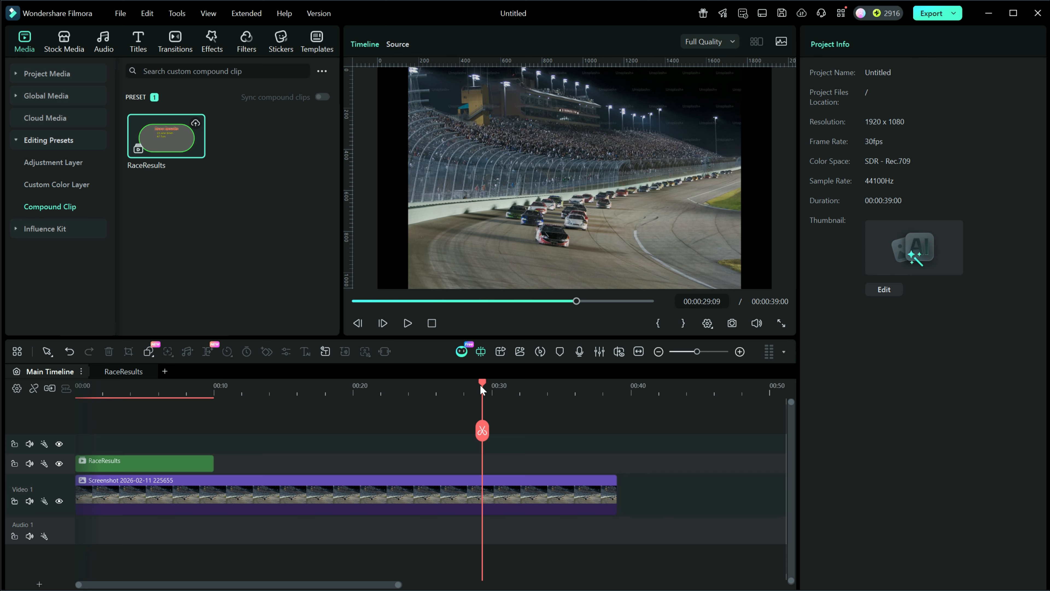
drag(481, 382, 384, 408)
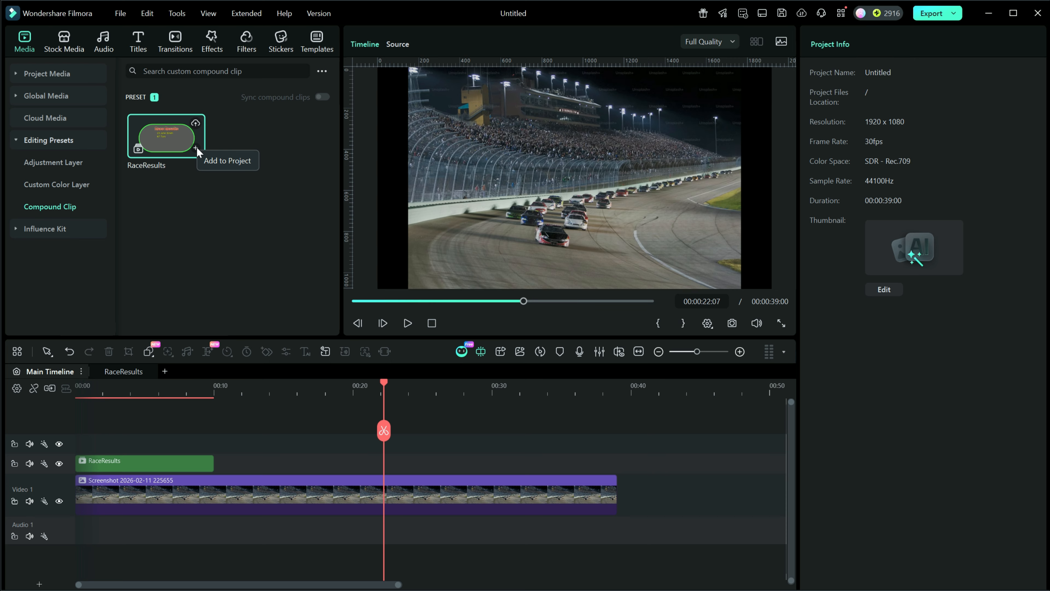
click(197, 147)
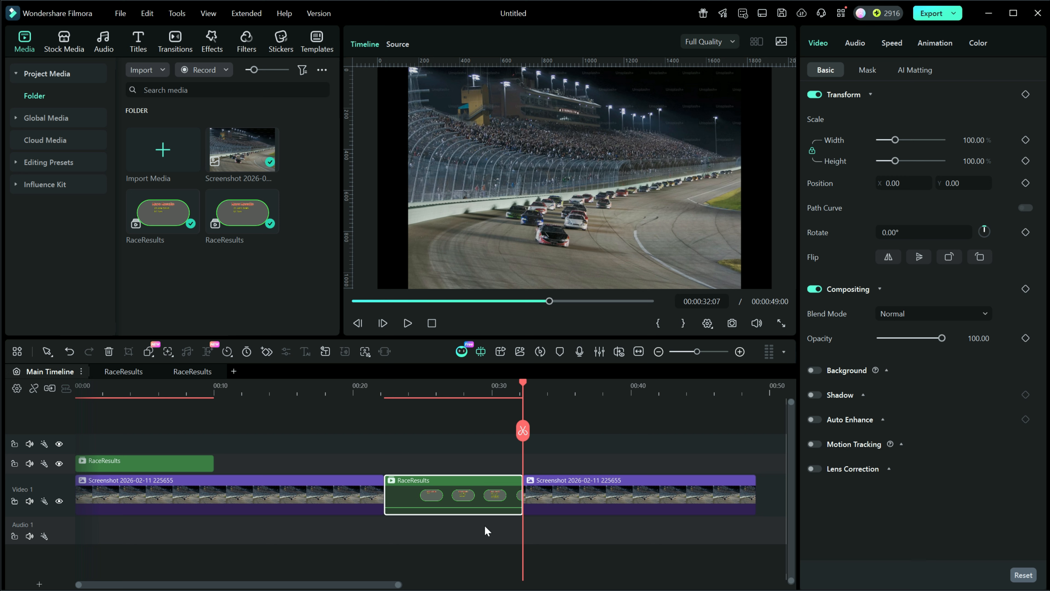
key(Delete)
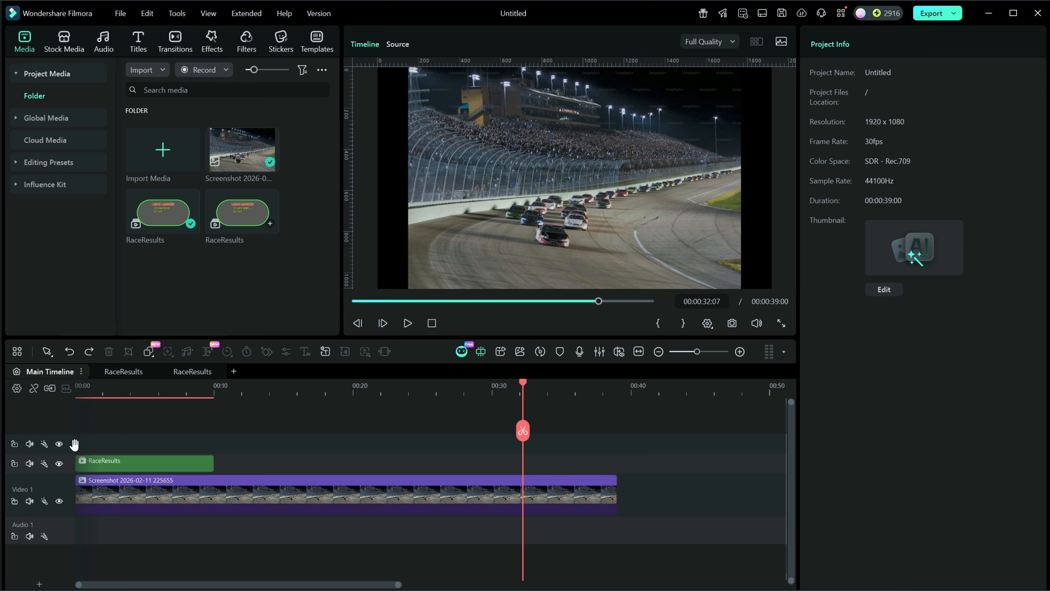
- Delete the duplicate RaceResults item from the project media
click(70, 463)
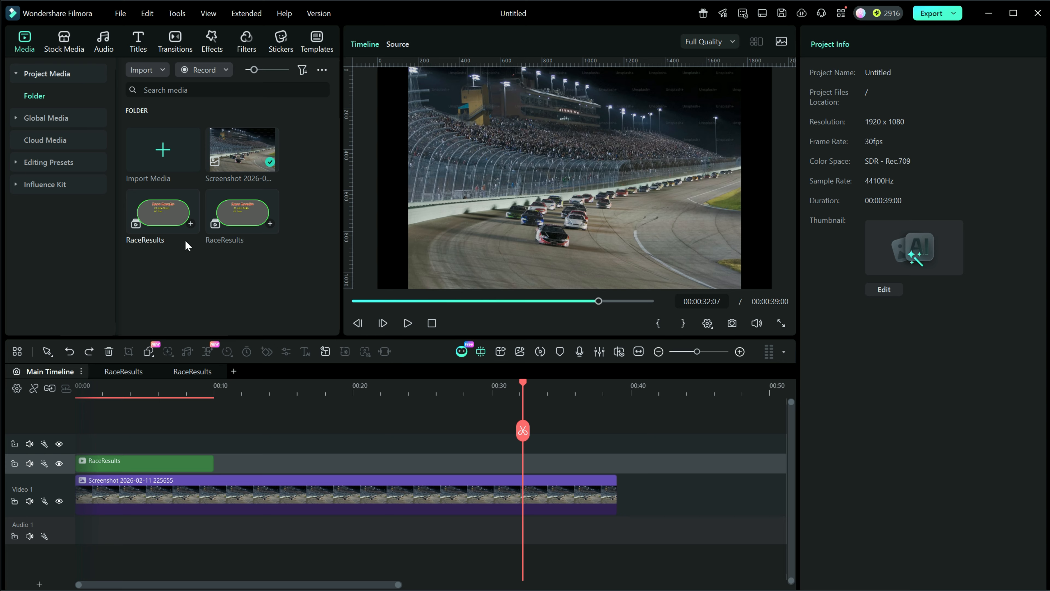
right_click(244, 214)
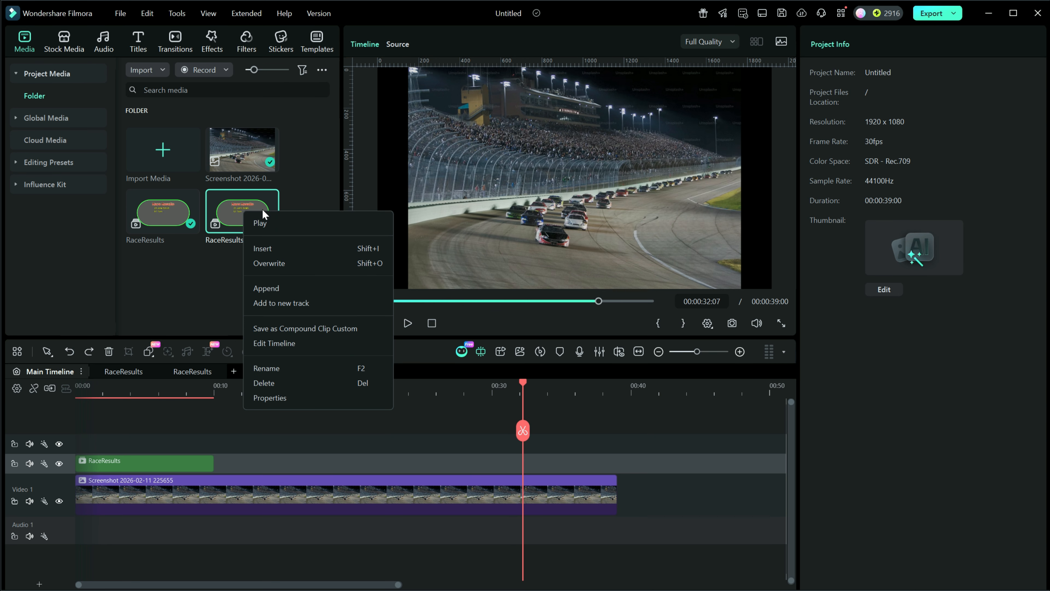
click(263, 381)
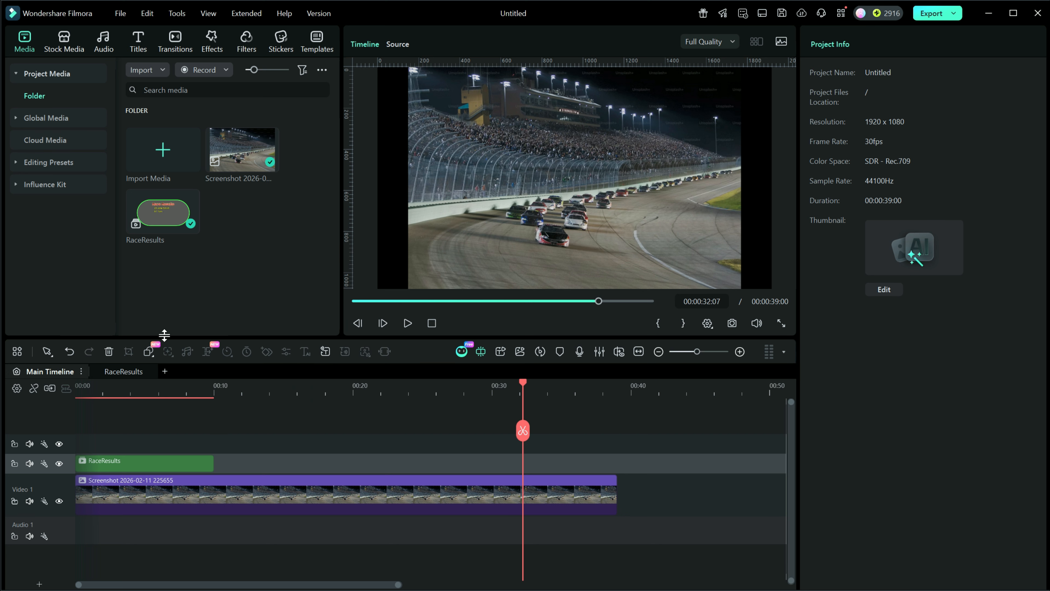
- Add the RaceResults compound clip preset to the overlay track at about 22 seconds
drag(510, 384, 388, 408)
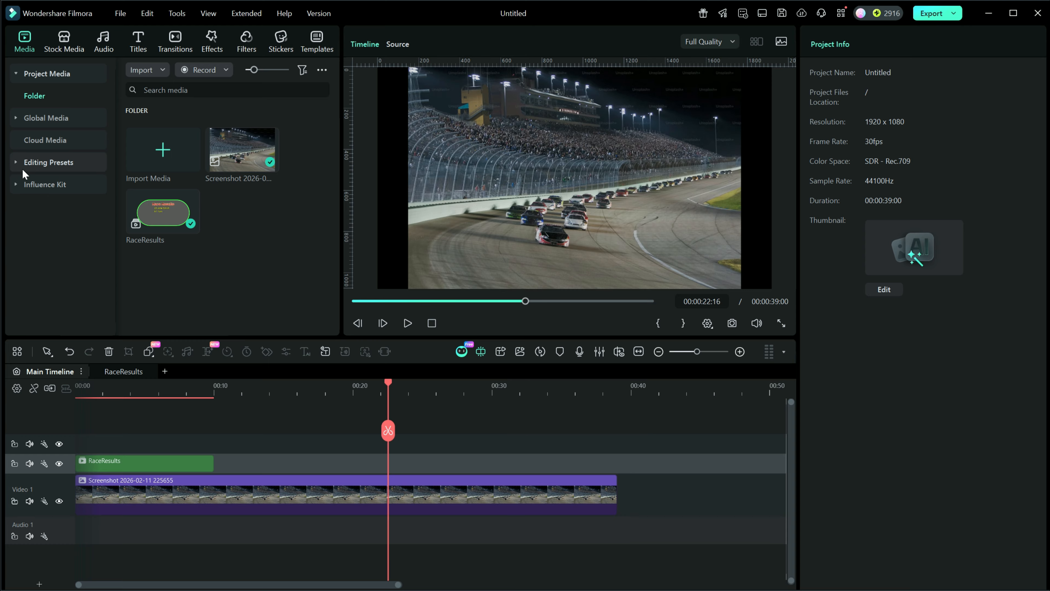
click(15, 160)
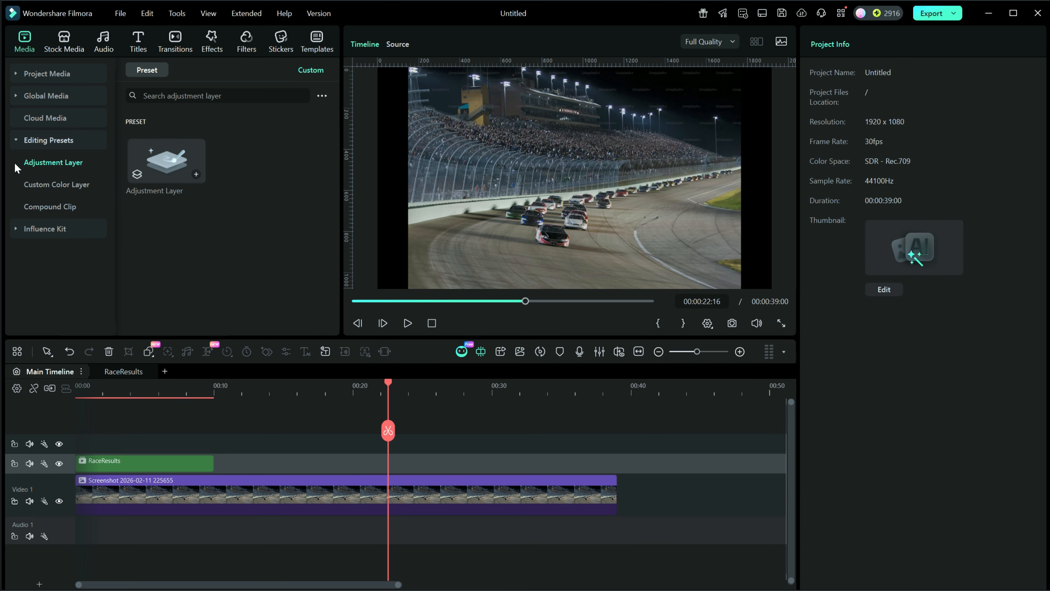
click(37, 206)
mouse_move(185, 162)
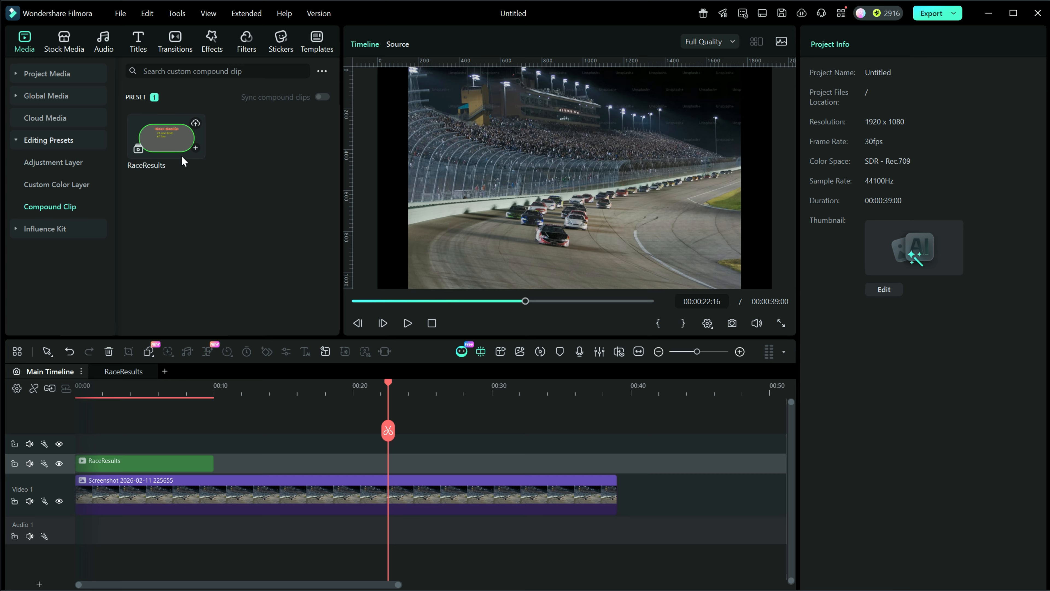
click(196, 150)
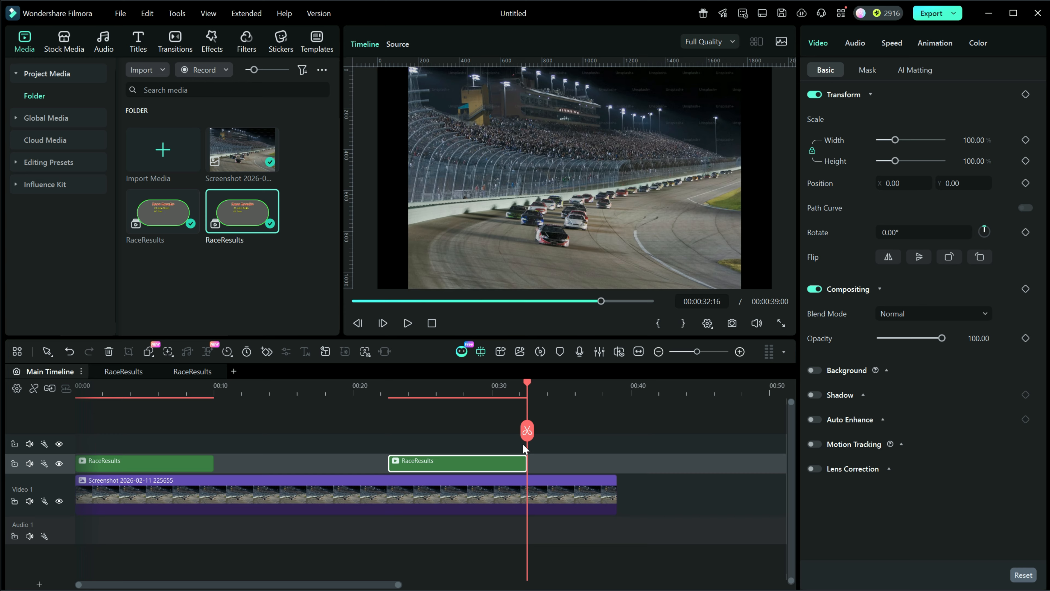
- Preview the new overlay and compare the compound timelines of both RaceResults clips
drag(528, 382, 326, 393)
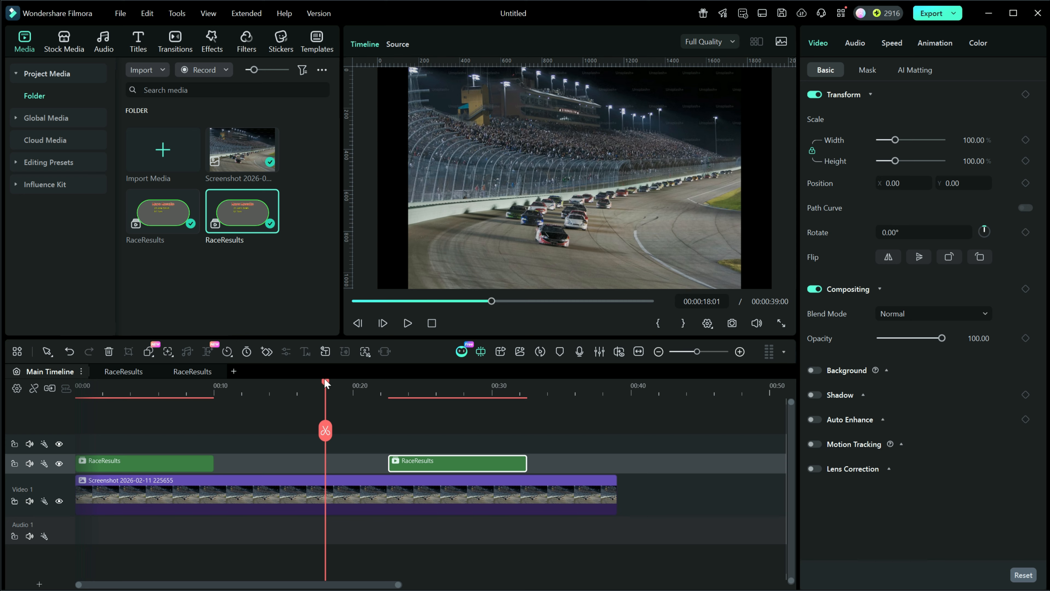
click(403, 386)
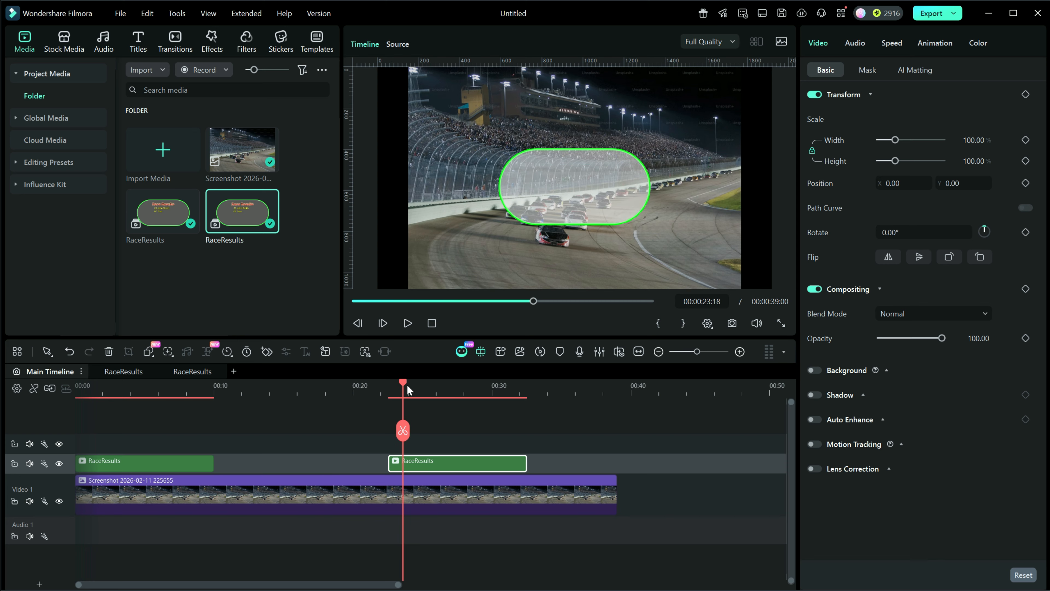
mouse_move(404, 383)
mouse_down()
mouse_move(462, 383)
mouse_move(425, 385)
mouse_up()
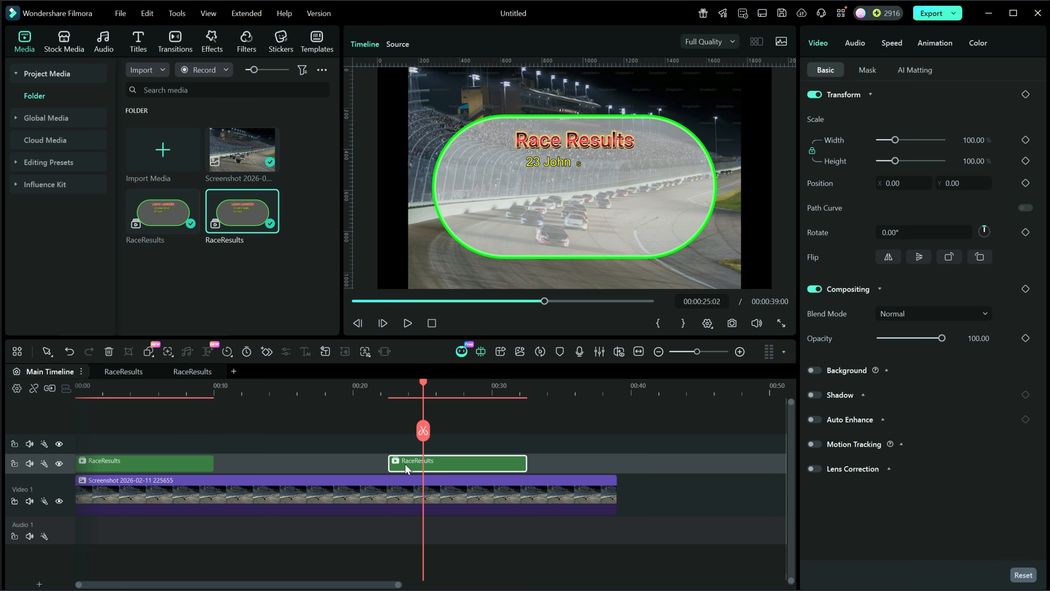
click(192, 371)
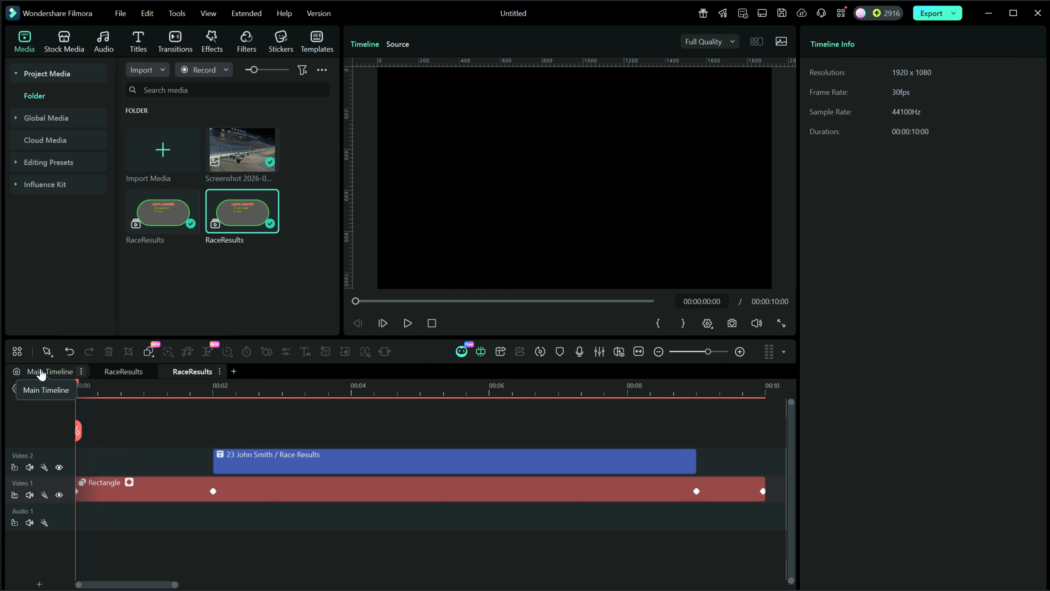
click(39, 371)
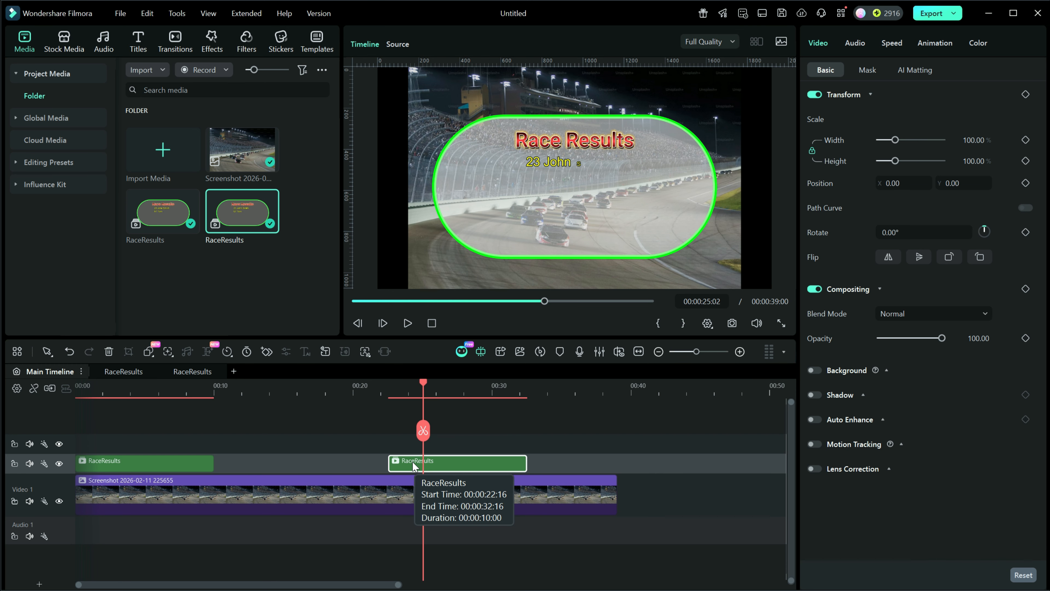
double_click(180, 463)
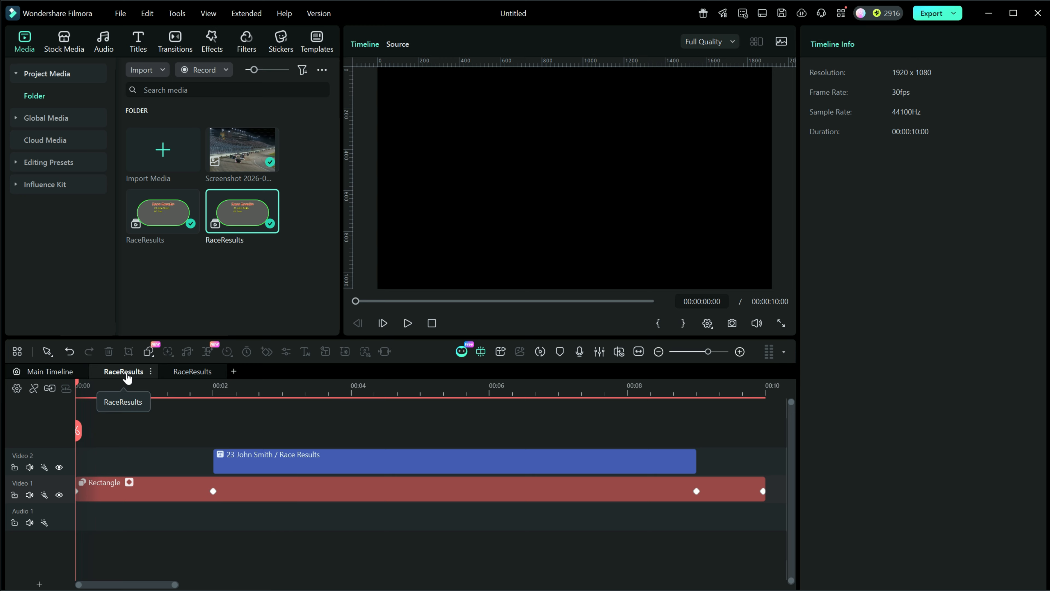
click(194, 372)
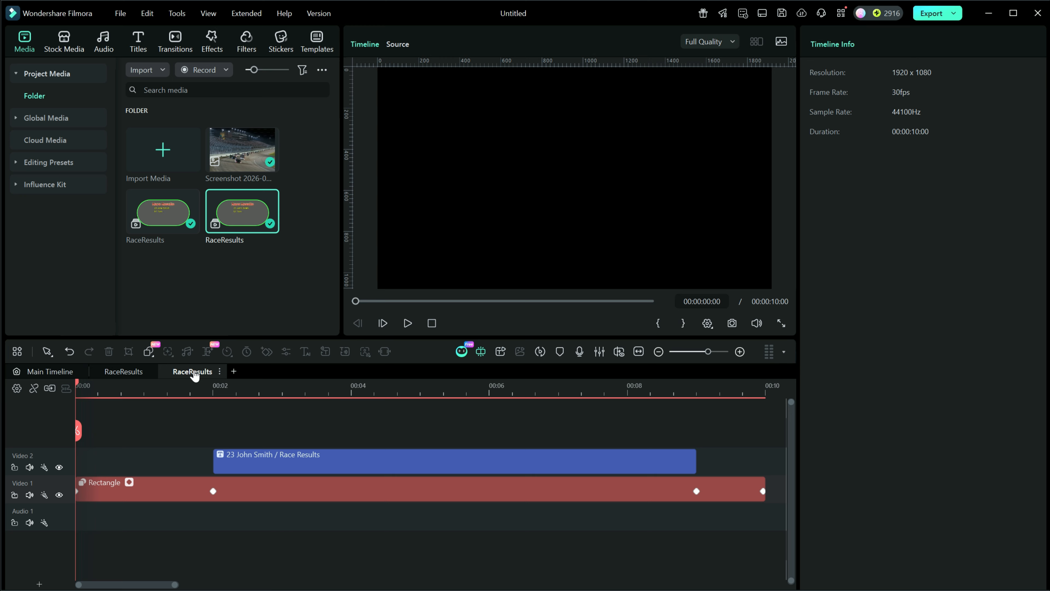
click(36, 373)
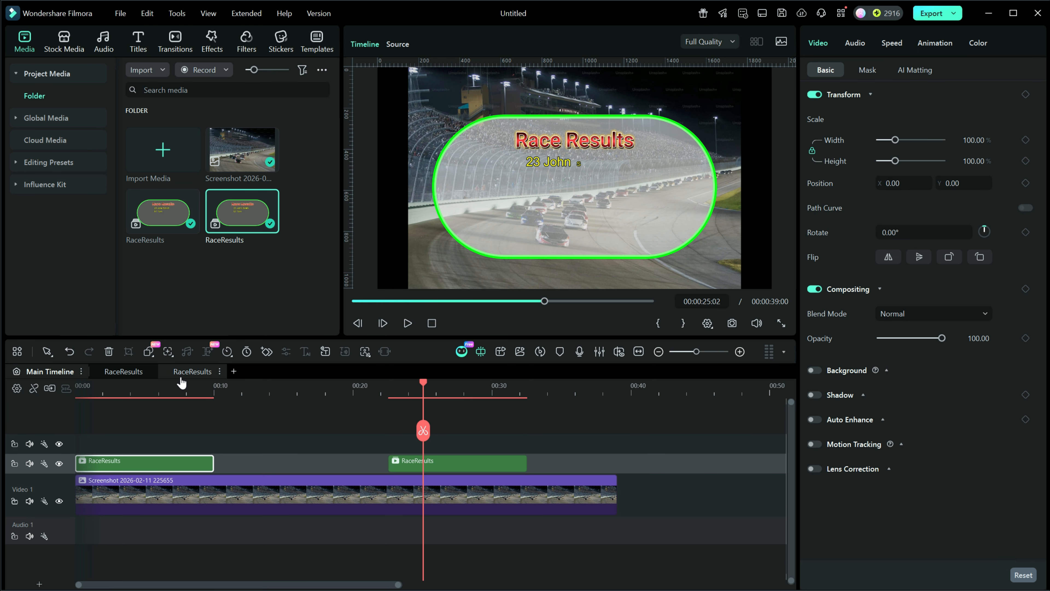
- Open the second RaceResults compound clip and move the line 23 John Smith in the names title to third place
double_click(458, 461)
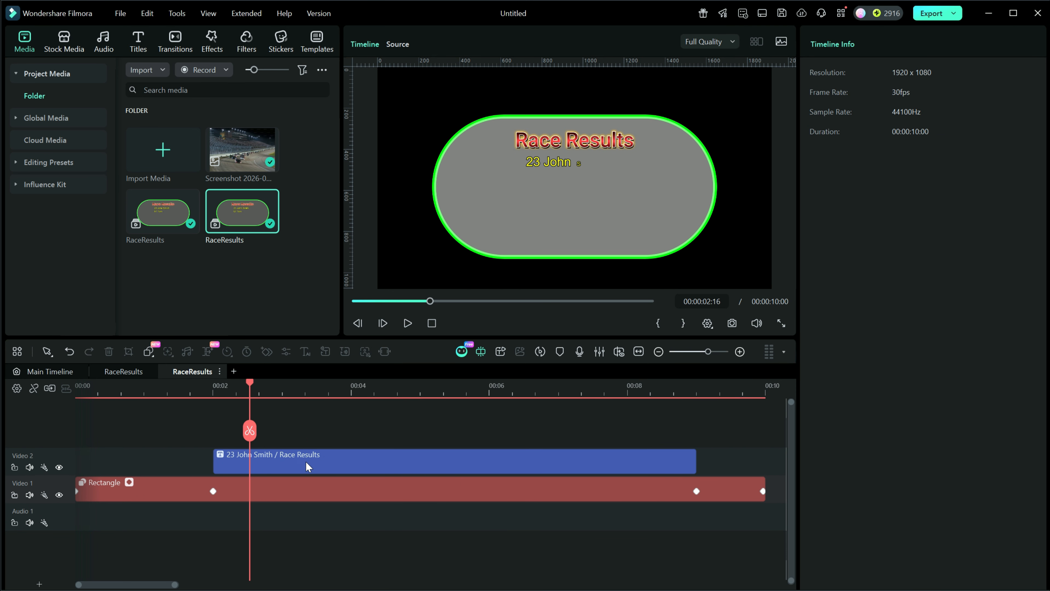
click(337, 463)
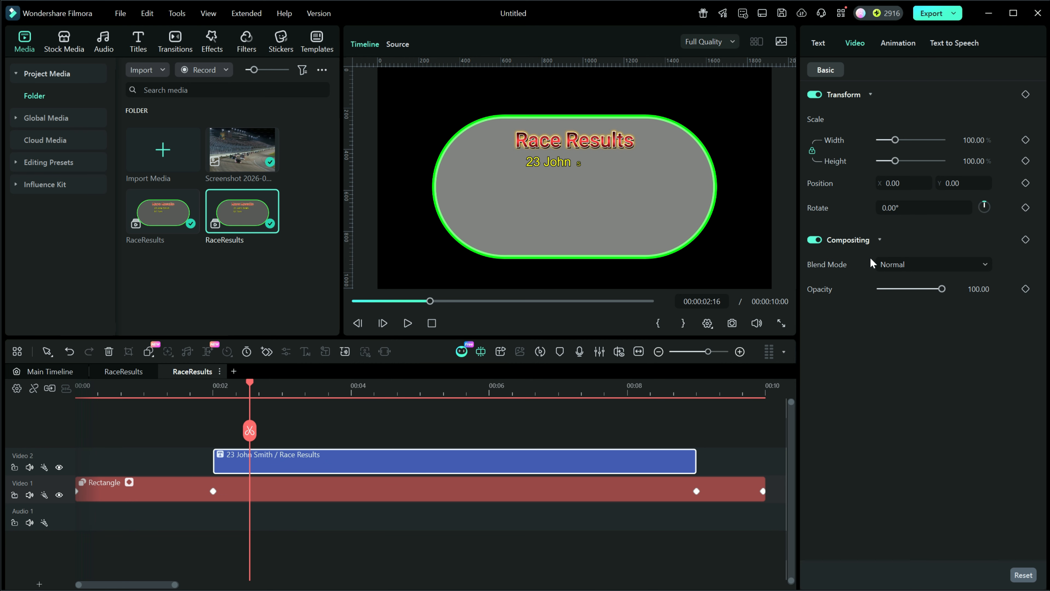
click(819, 44)
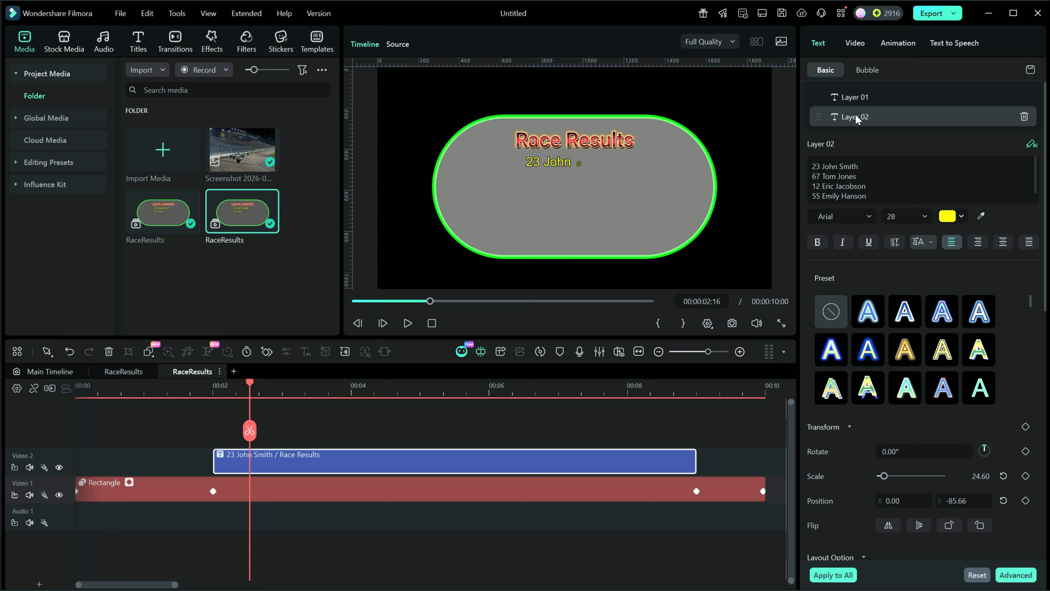
click(875, 198)
drag(811, 166, 859, 166)
right_click(836, 167)
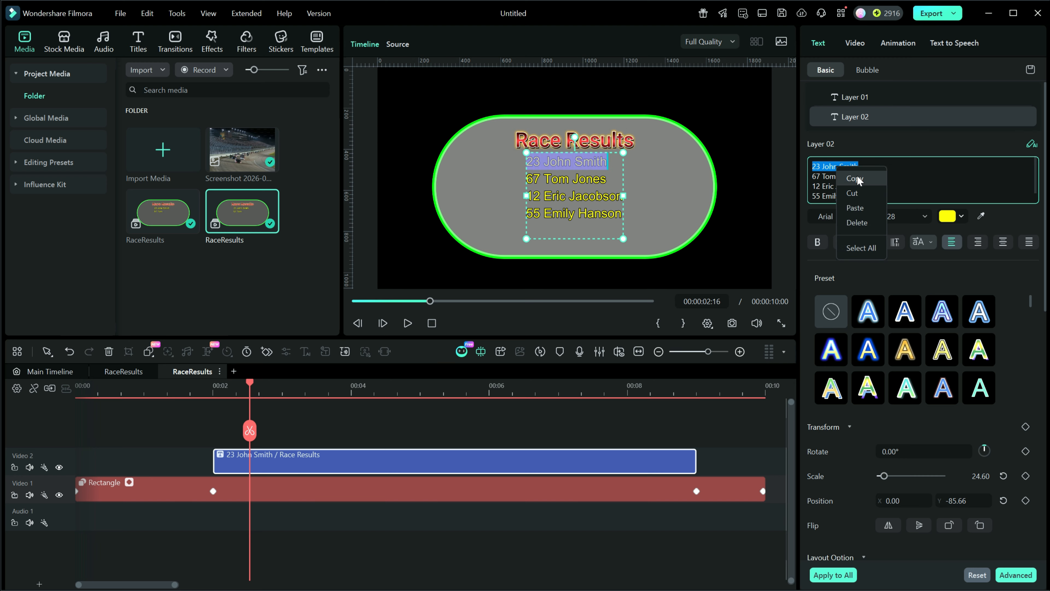
click(863, 206)
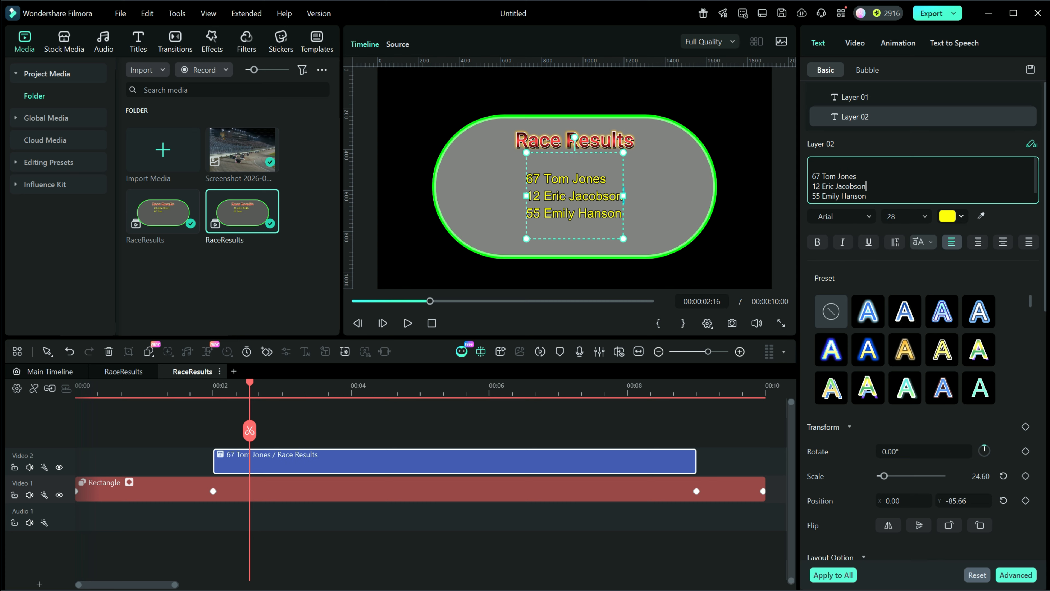
key(Return)
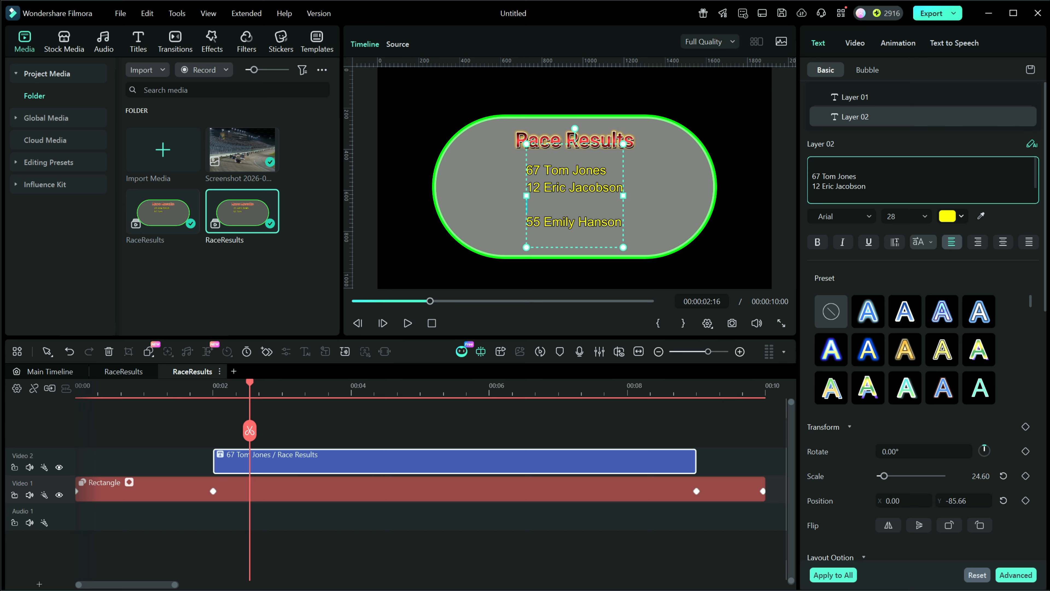
key(ctrl+v)
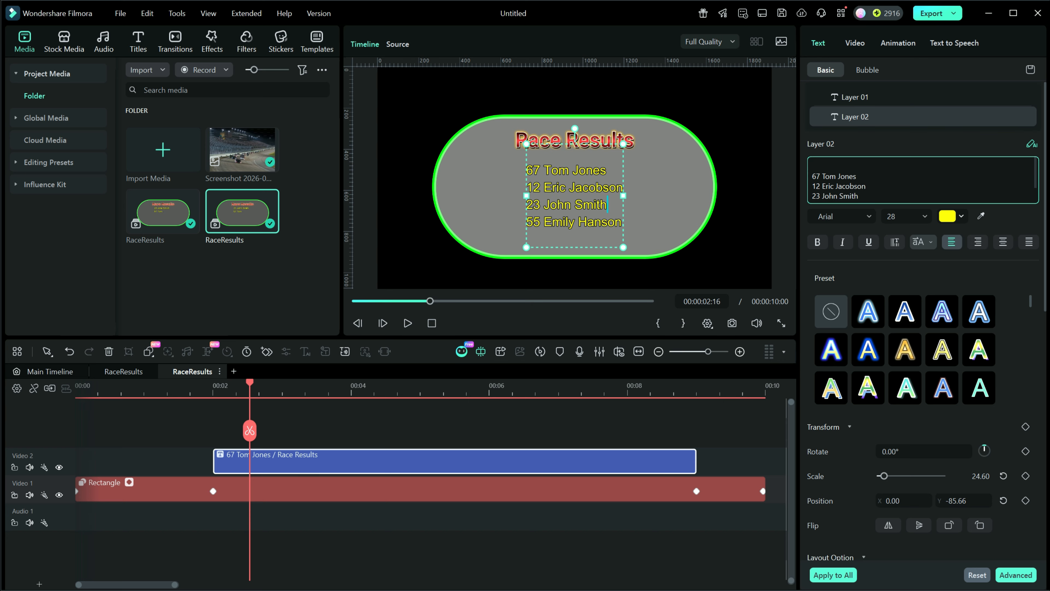
key(Delete)
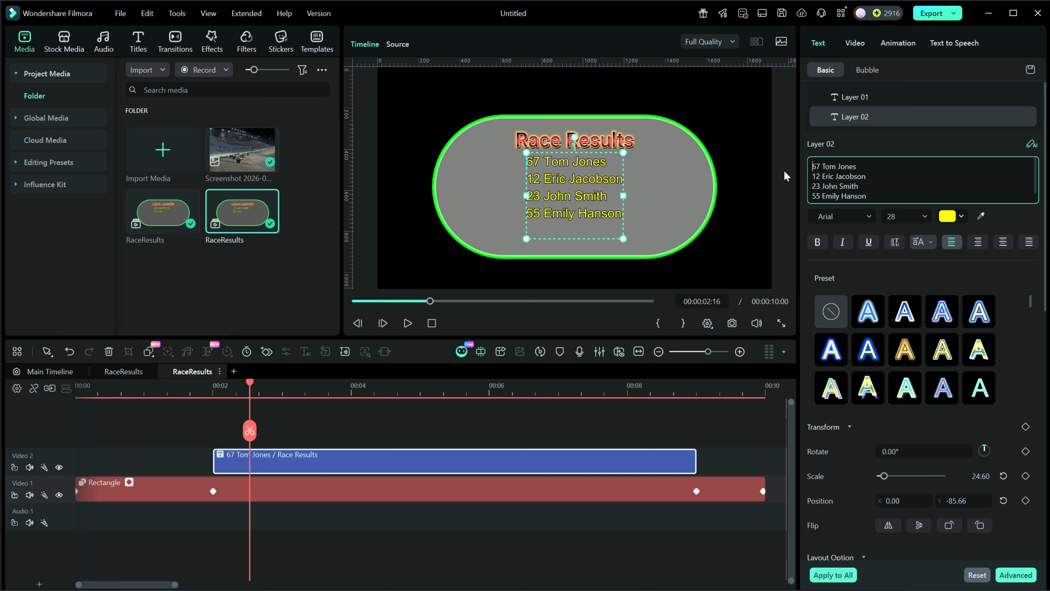
- Change the heading text layer to read Race 2 Results
click(872, 97)
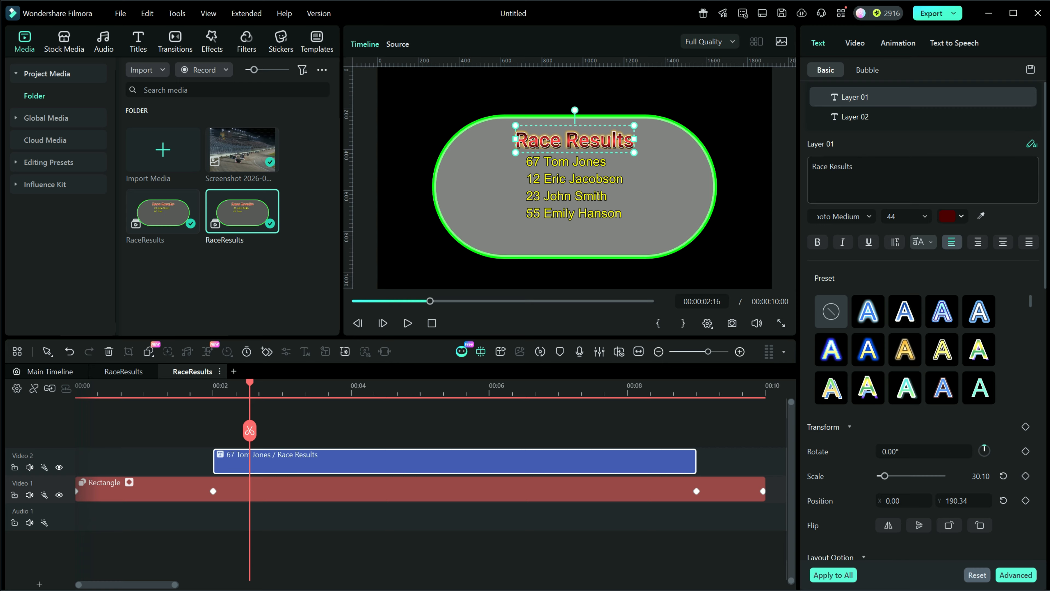
click(830, 168)
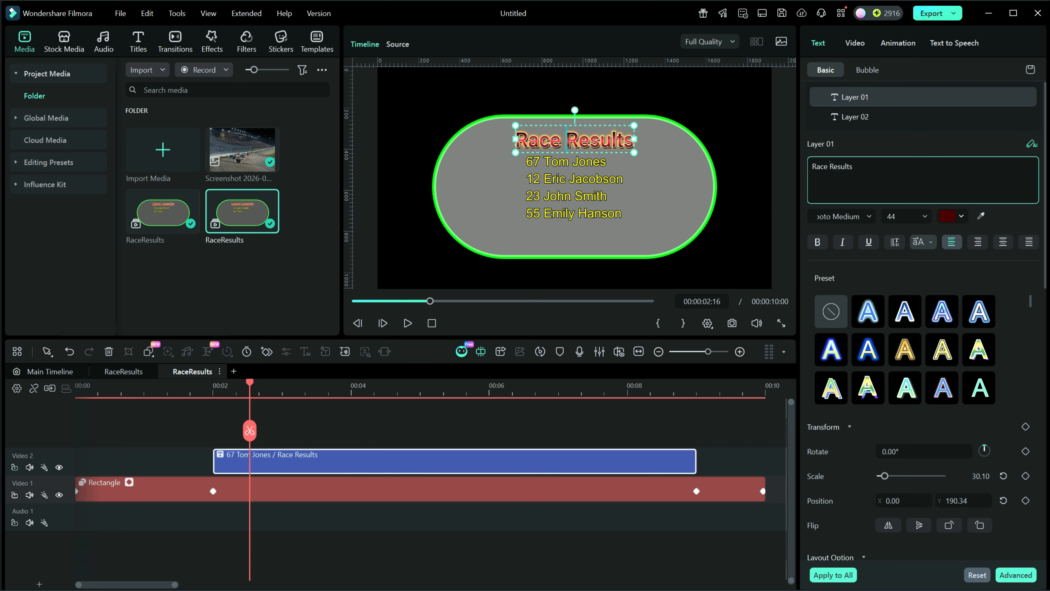
text(2)
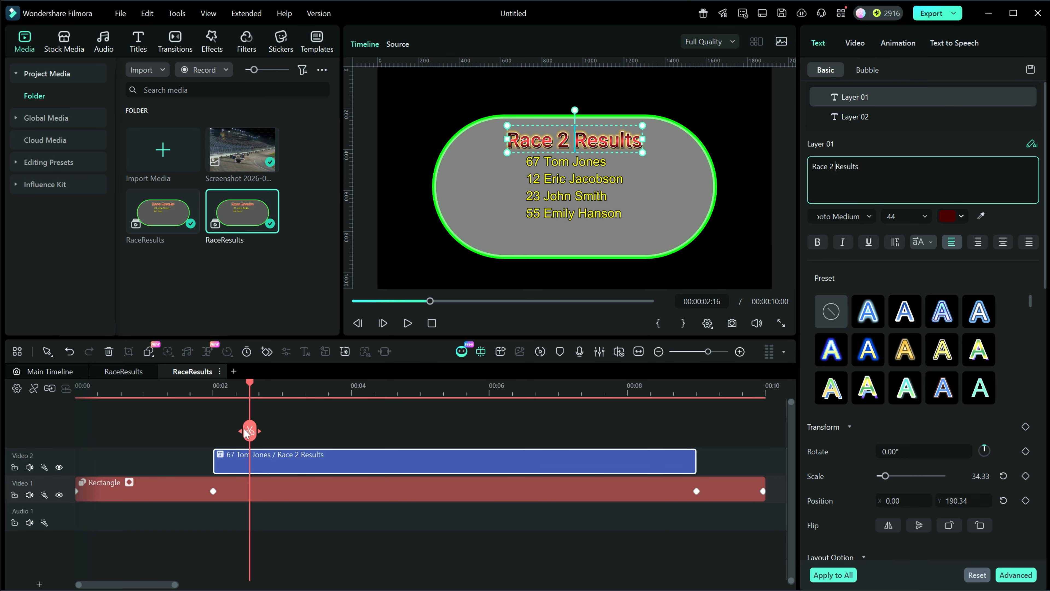
- On the main timeline, move the second RaceResults overlay to start right after the first at about 10 seconds and play back
click(62, 371)
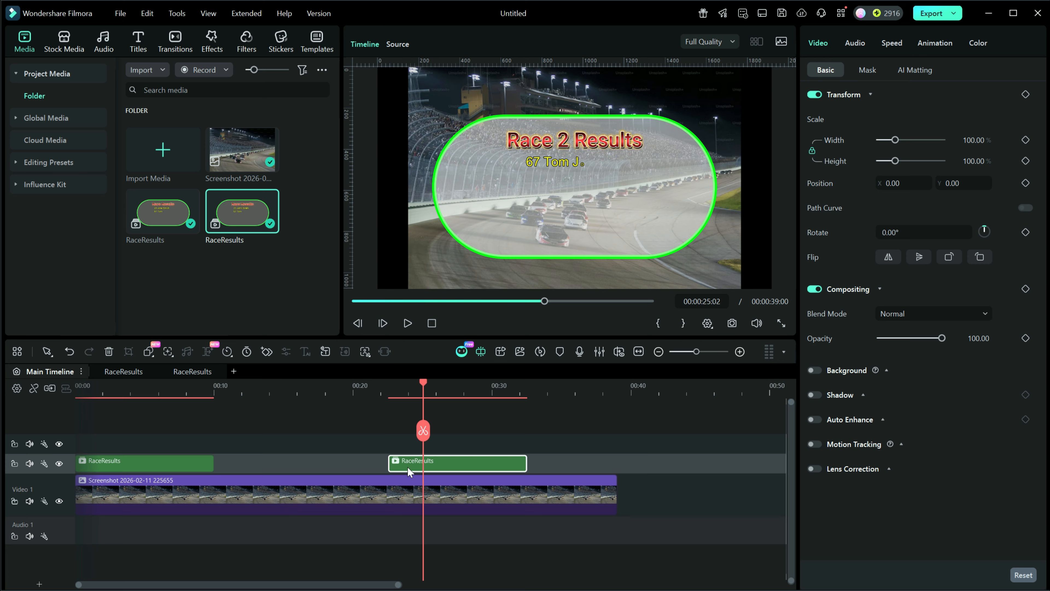
drag(413, 463, 247, 477)
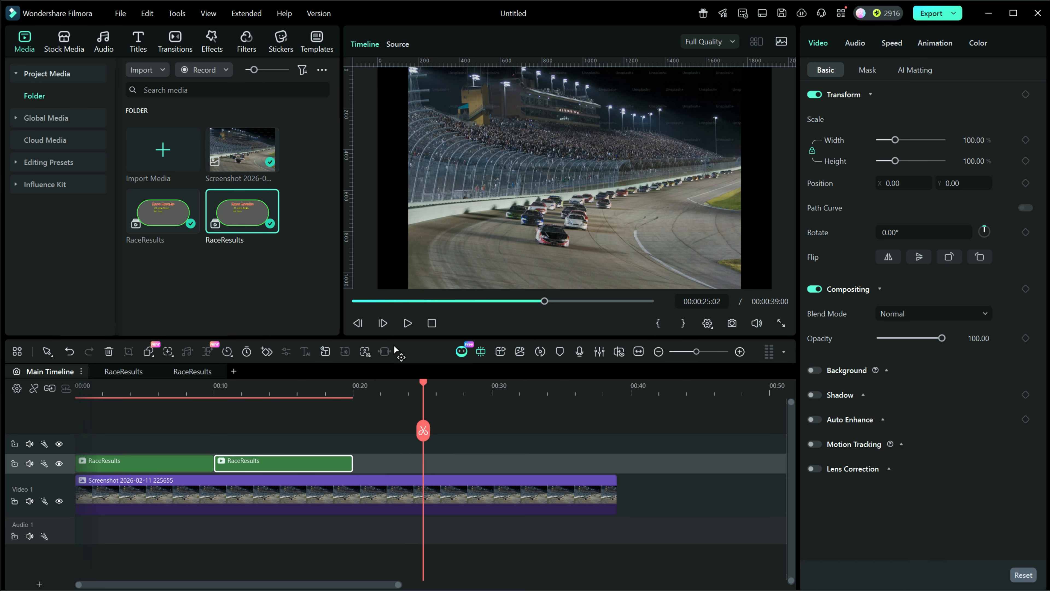
click(432, 323)
click(407, 323)
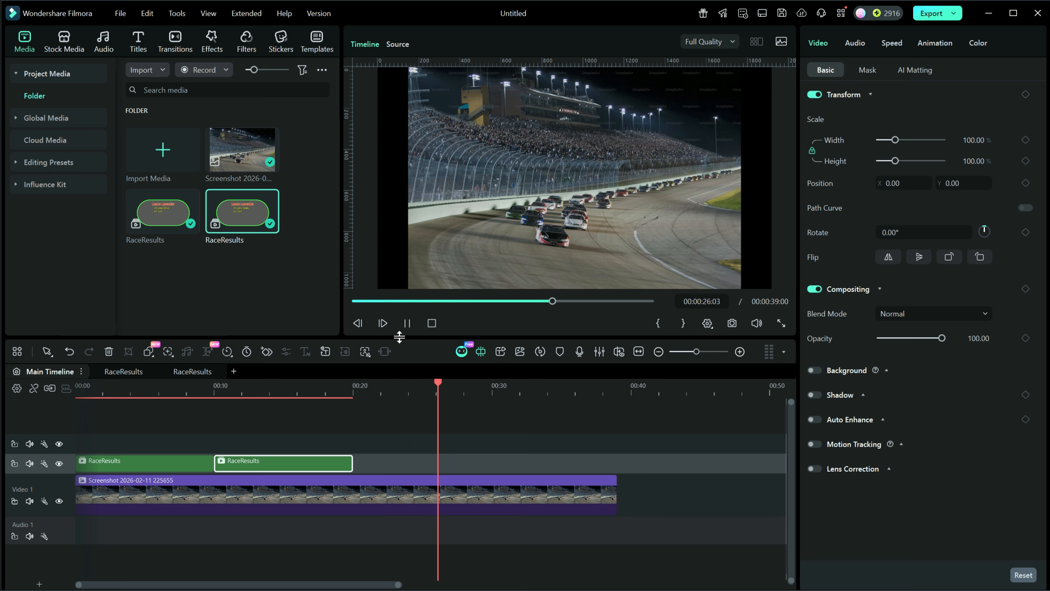
click(407, 323)
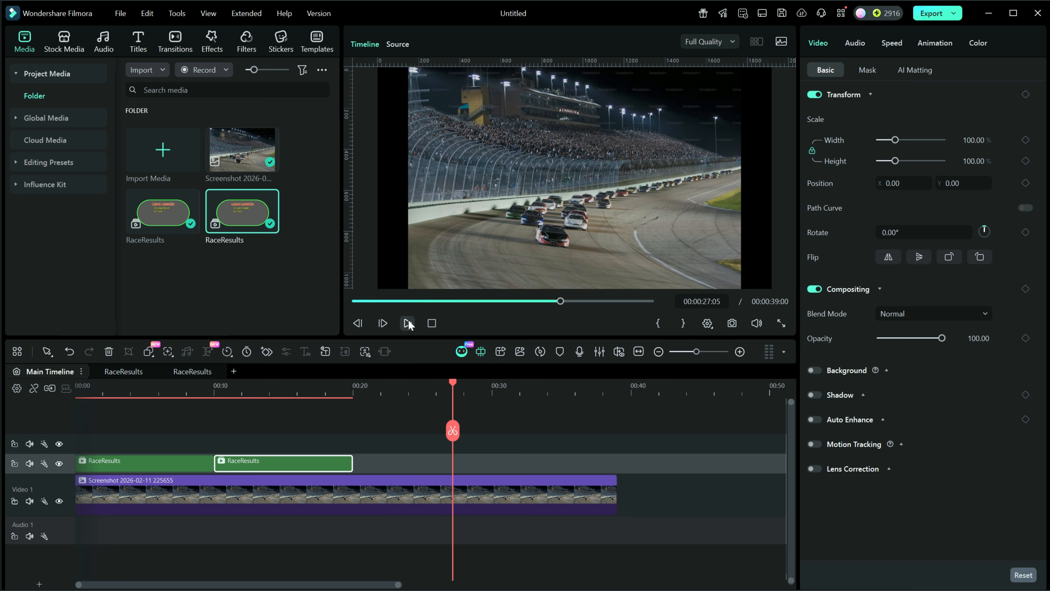